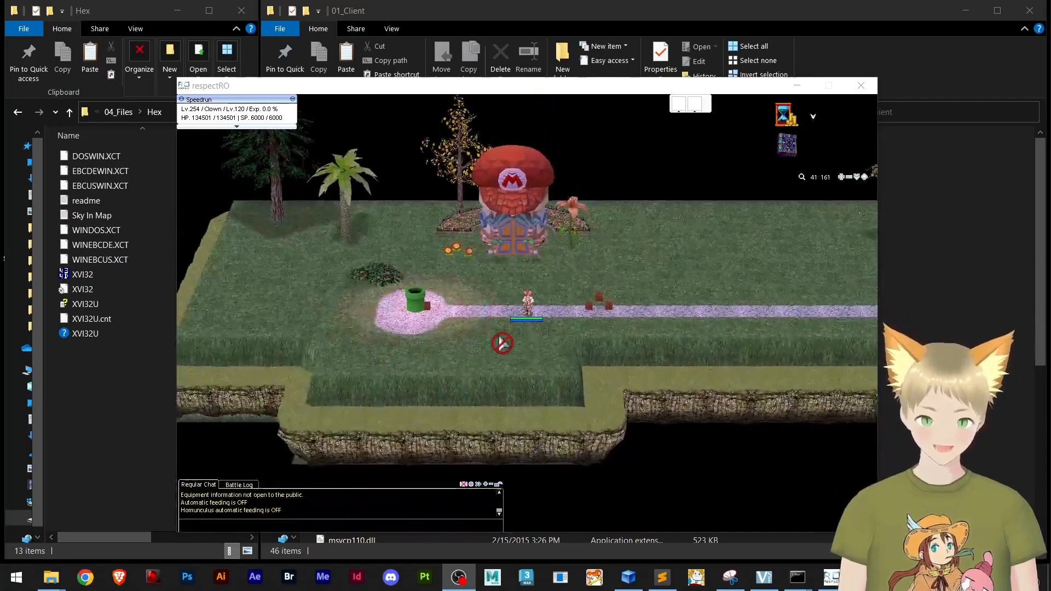
# Examine the Mario map and its background around the character from different angles and distances in the game client
pyautogui.moveTo(501, 342); pyautogui.dragTo(524, 337)
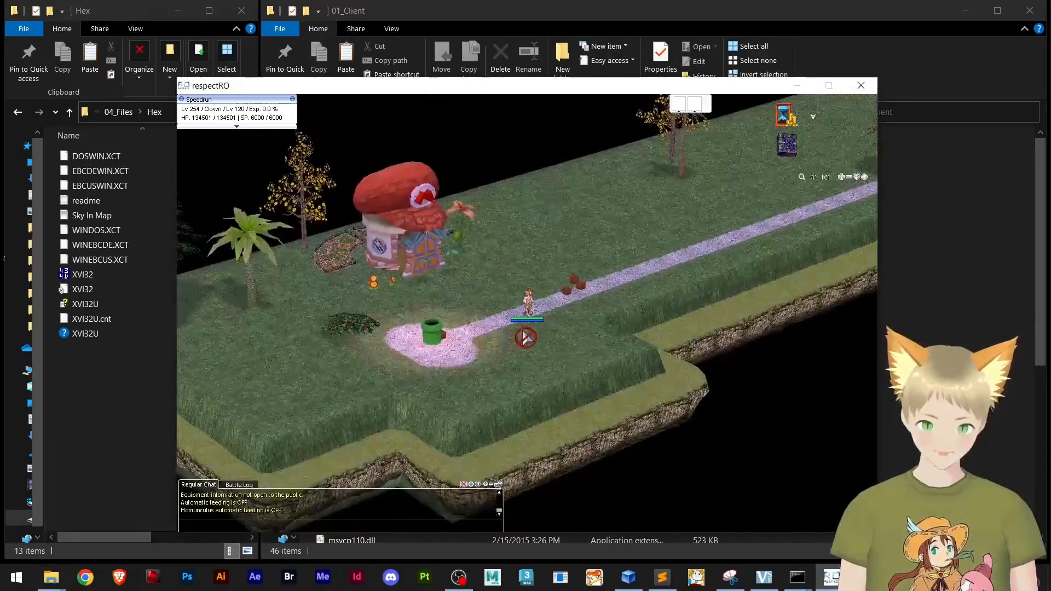
pyautogui.scroll(5, 526, 336)
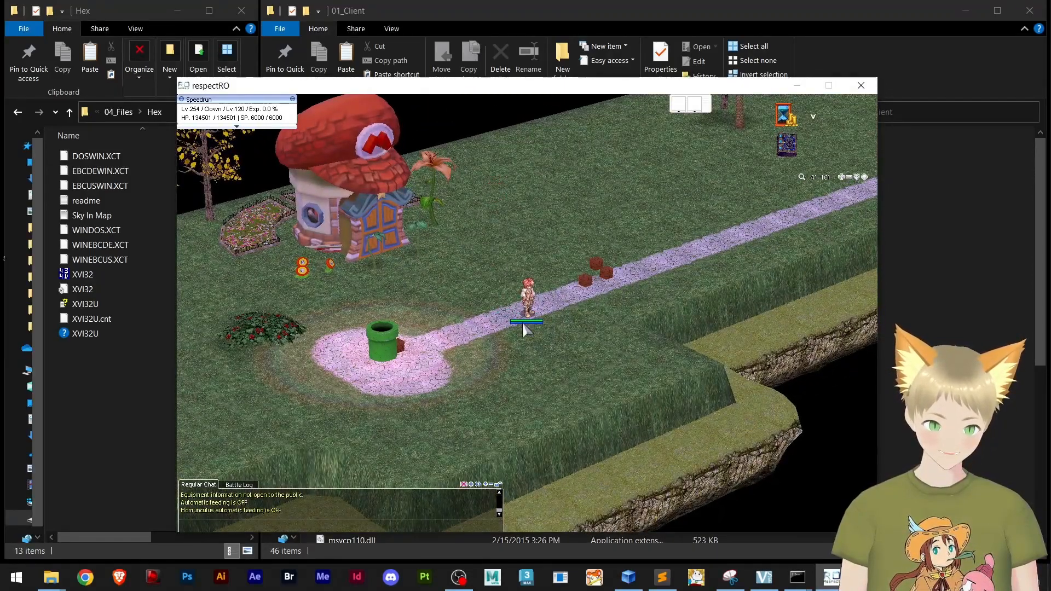
pyautogui.scroll(-5, 524, 330)
pyautogui.click(631, 341)
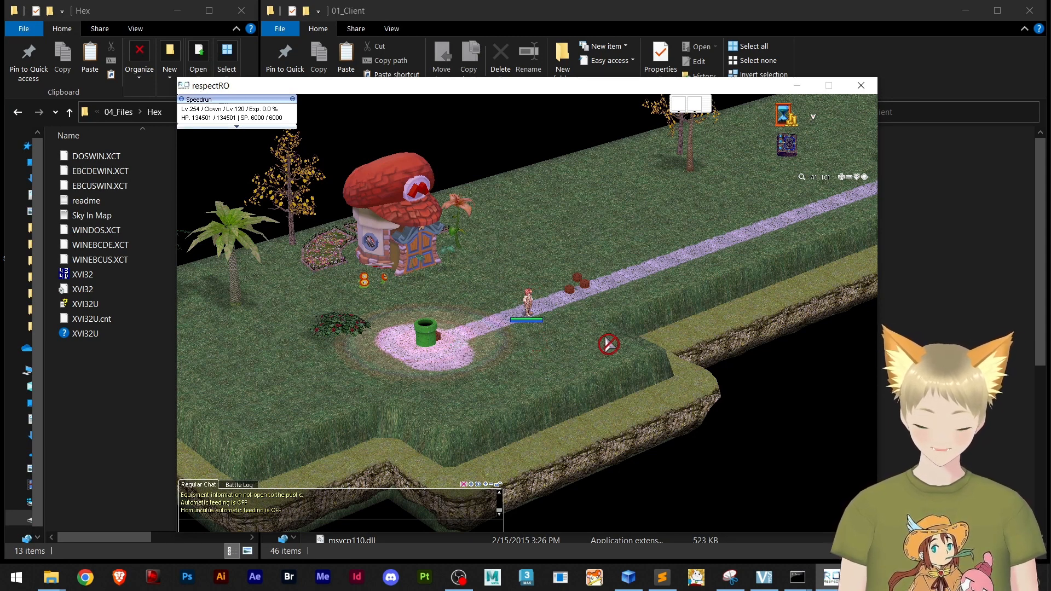
pyautogui.click(528, 306)
pyautogui.click(507, 330)
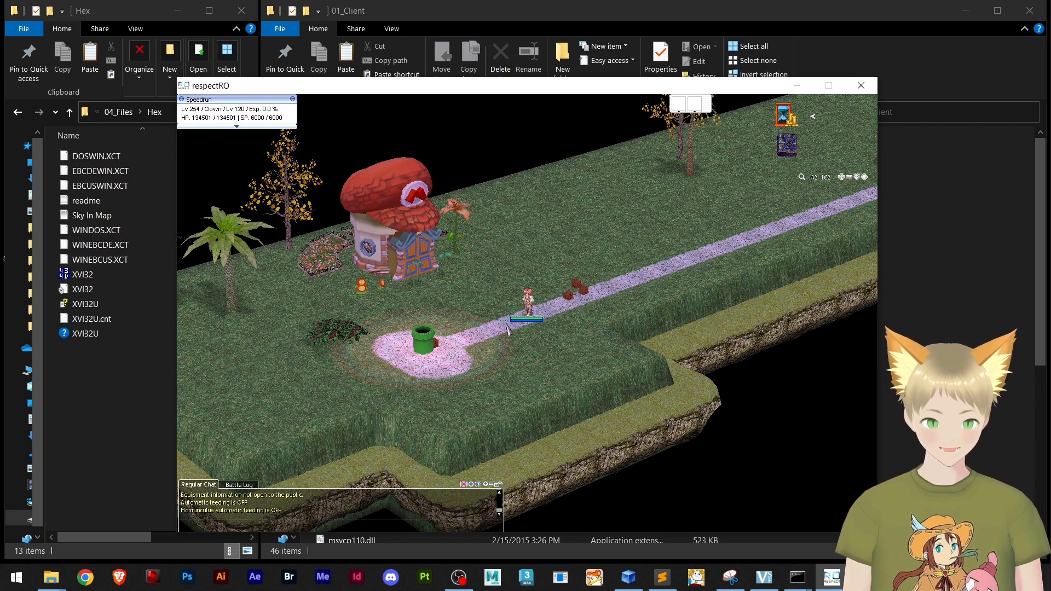
pyautogui.click(528, 327)
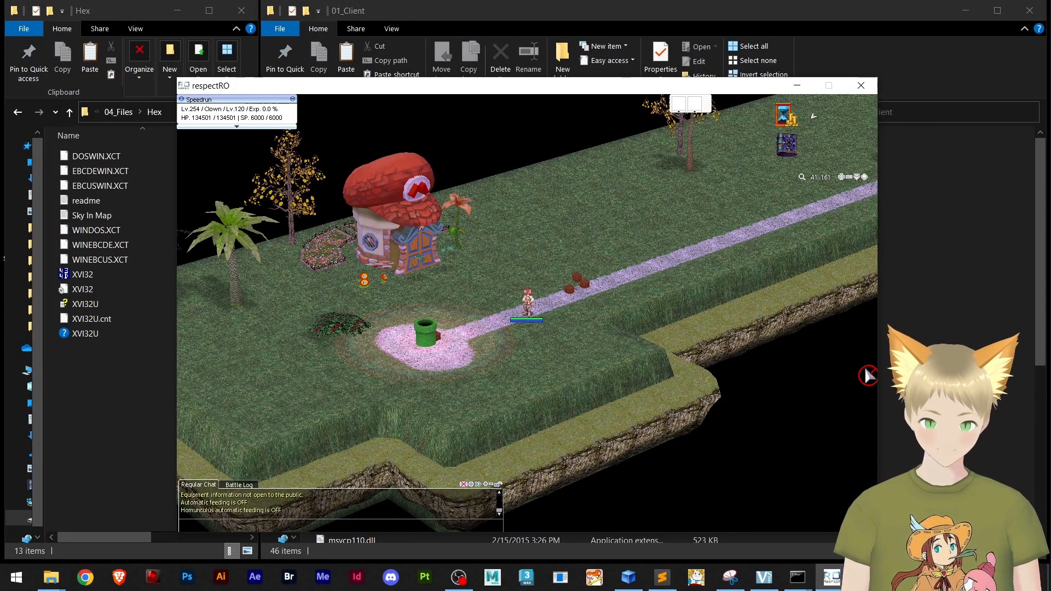
# Close the running respectRO game client
pyautogui.click(106, 393)
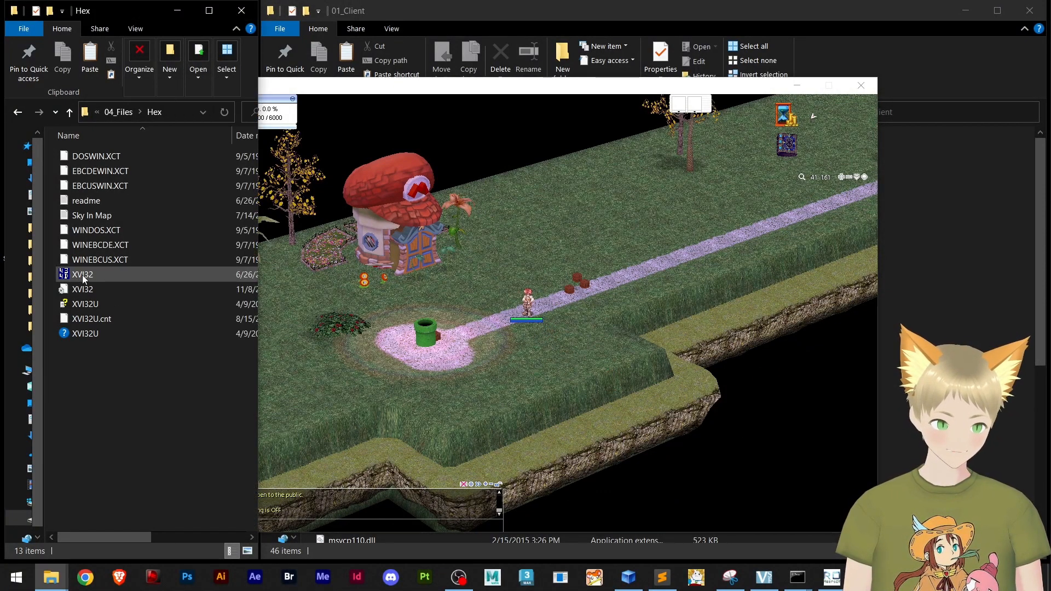
pyautogui.click(540, 325)
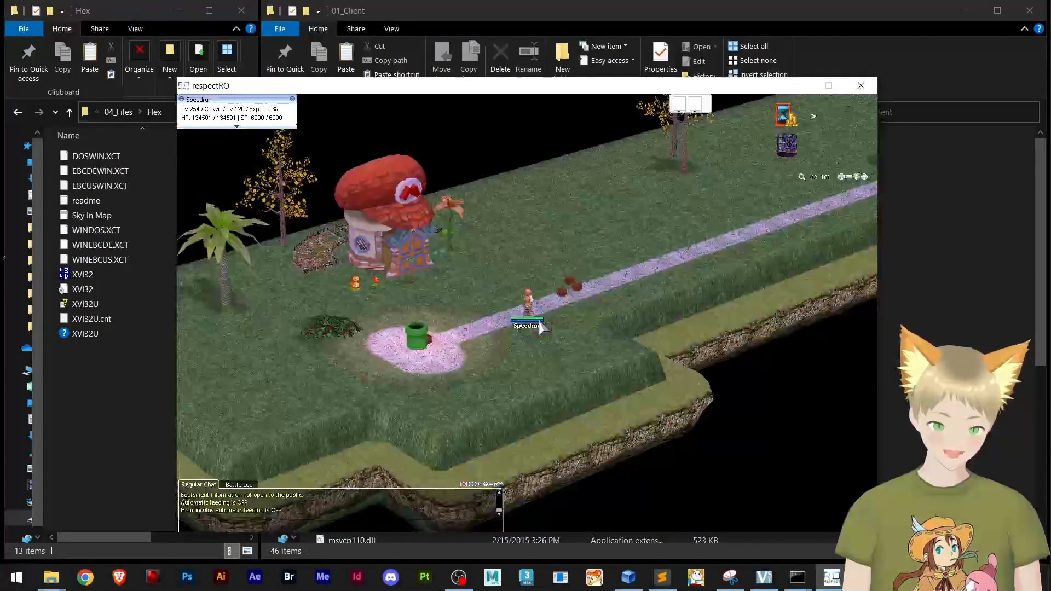
pyautogui.hotkey('alt', 'F4')
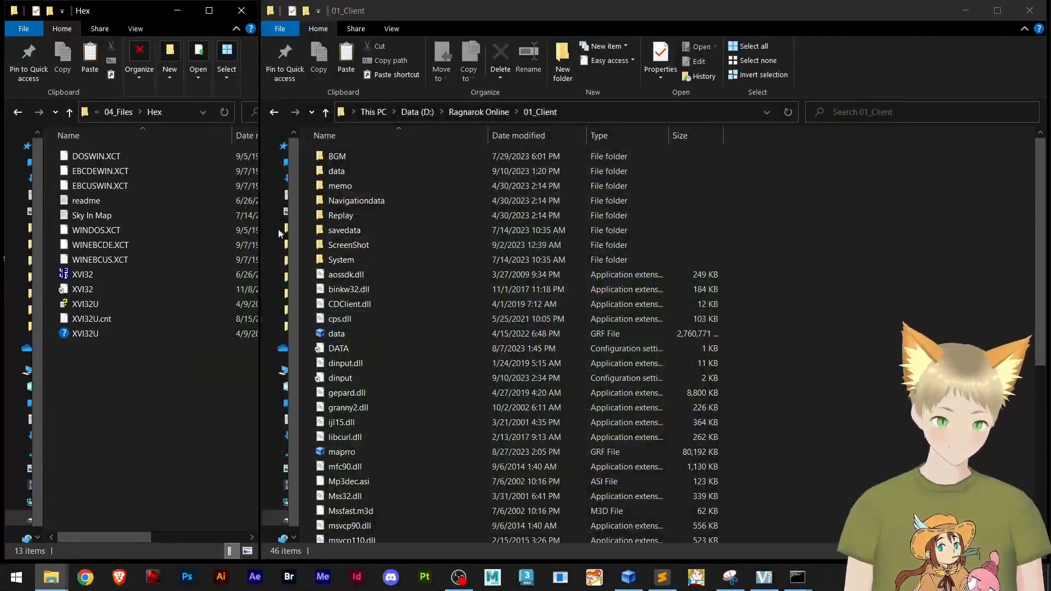
# Launch the XVI32 hex editor and load respectRO.exe from the 01_Client folder into it, with its window maximized
pyautogui.doubleClick(96, 275)
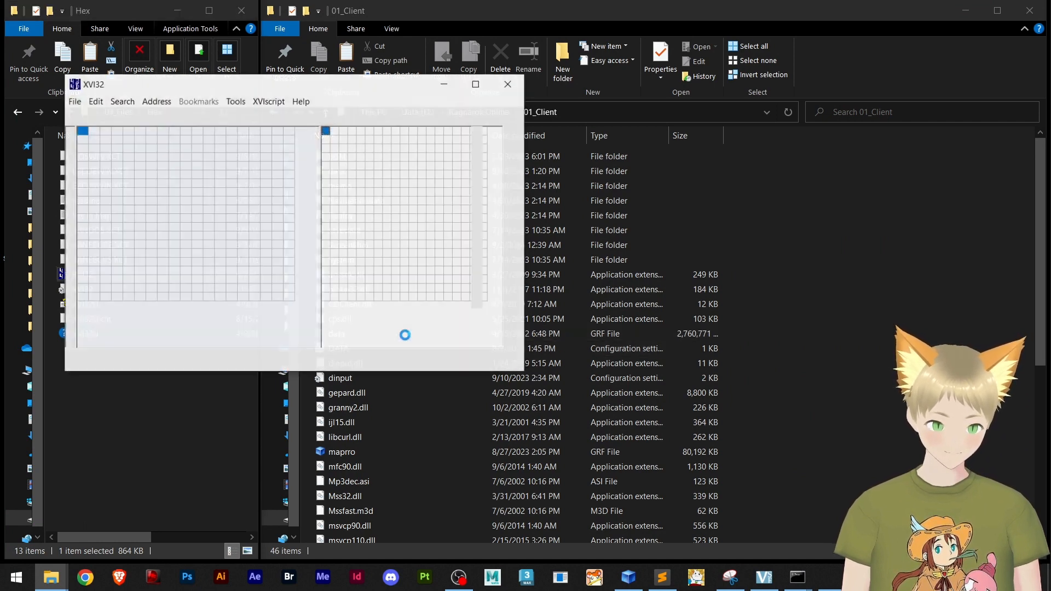
pyautogui.moveTo(497, 163); pyautogui.dragTo(184, 233)
pyautogui.scroll(-6, 566, 382)
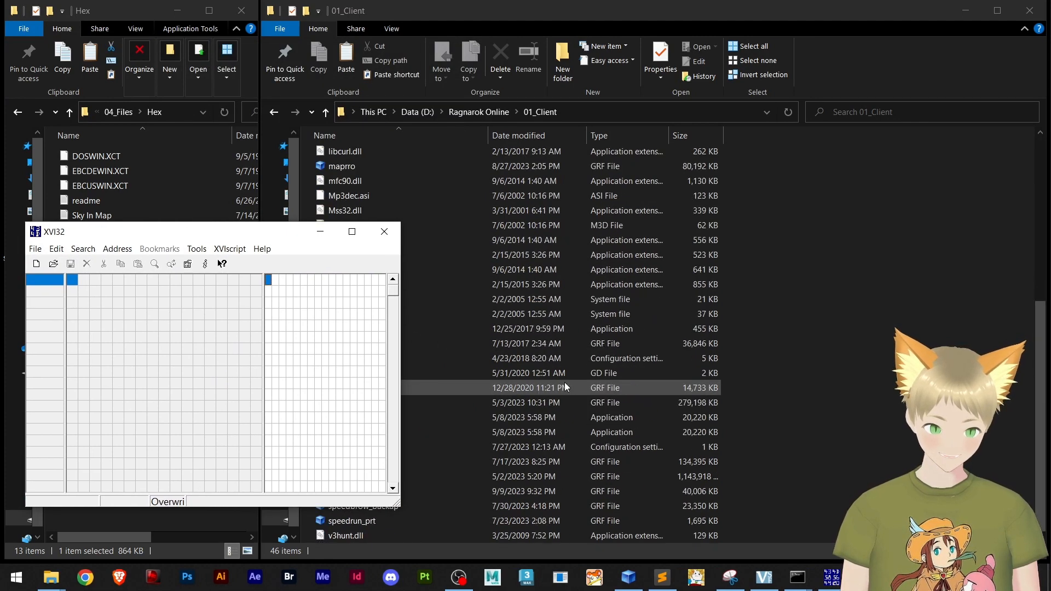
pyautogui.moveTo(253, 232); pyautogui.dragTo(272, 117)
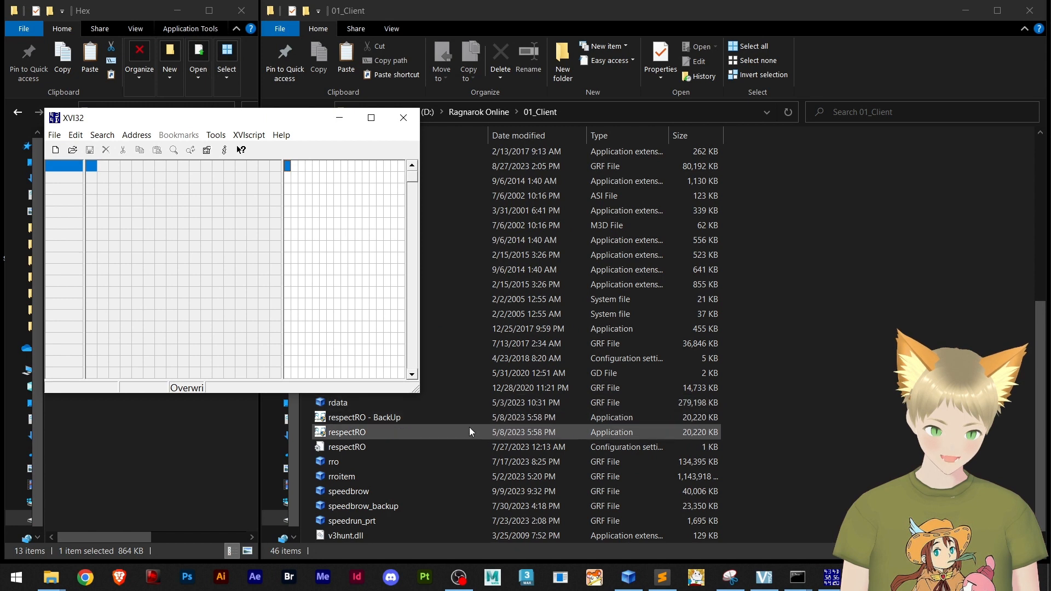
pyautogui.scroll(1, 468, 427)
pyautogui.scroll(-1, 468, 427)
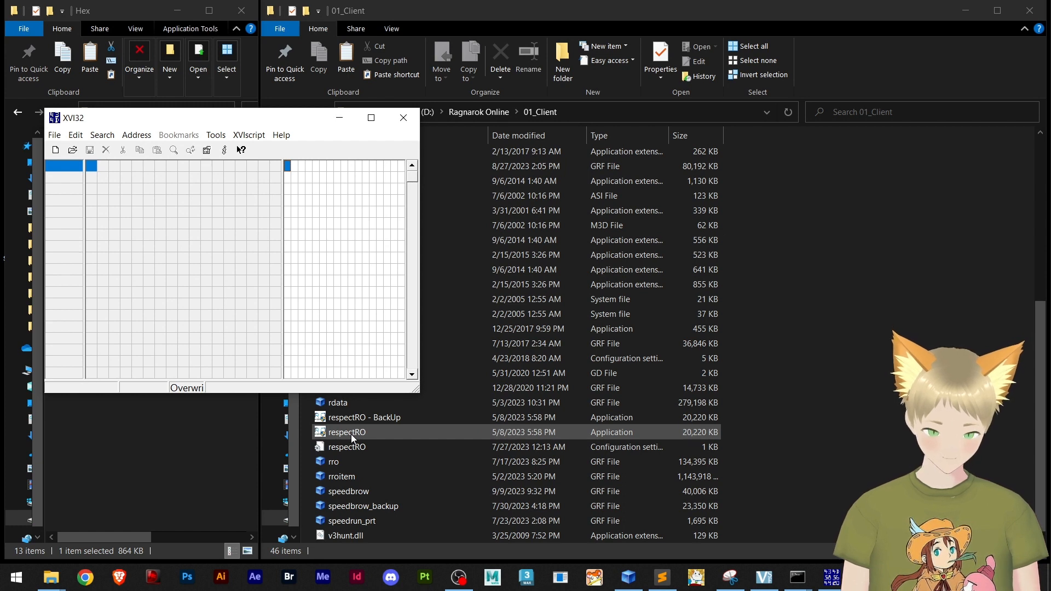
pyautogui.moveTo(350, 435); pyautogui.dragTo(152, 304)
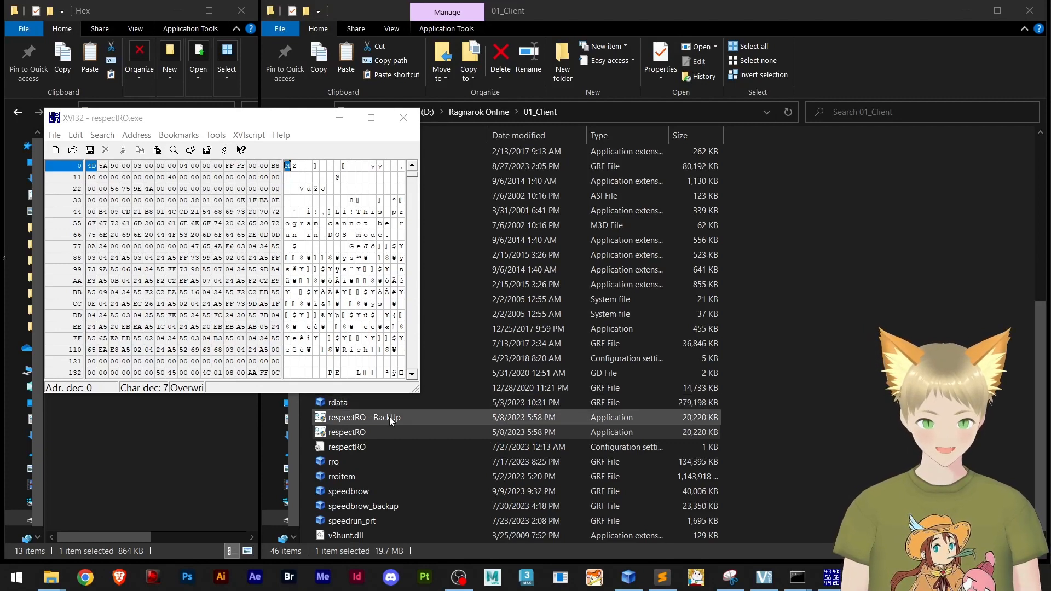
pyautogui.click(369, 122)
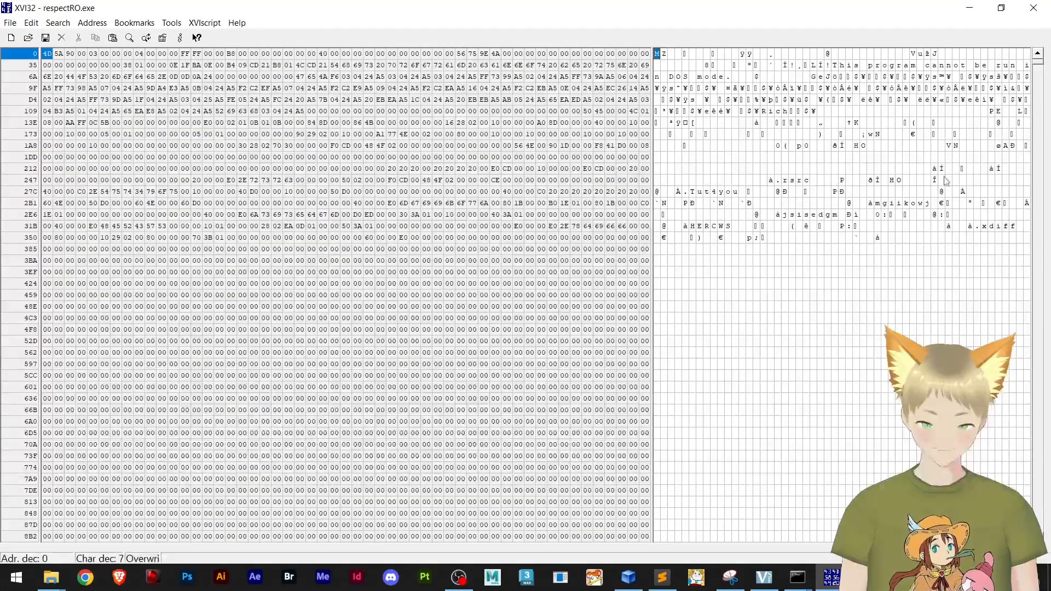
# Minimize the hex editor and open the Sky In Map text file from the Hex folder in a maximized window
pyautogui.click(969, 8)
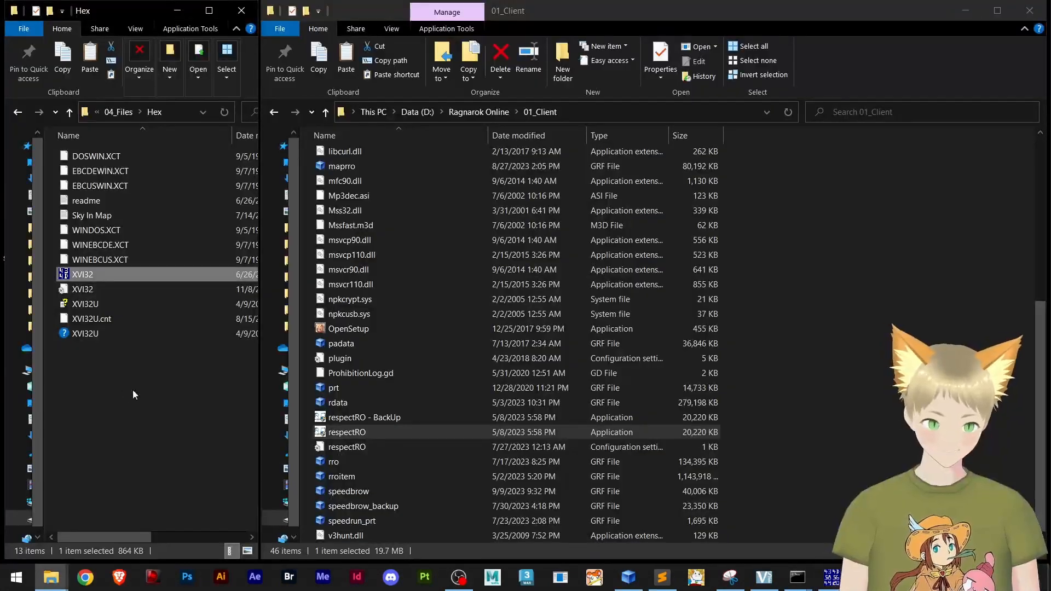
pyautogui.doubleClick(94, 221)
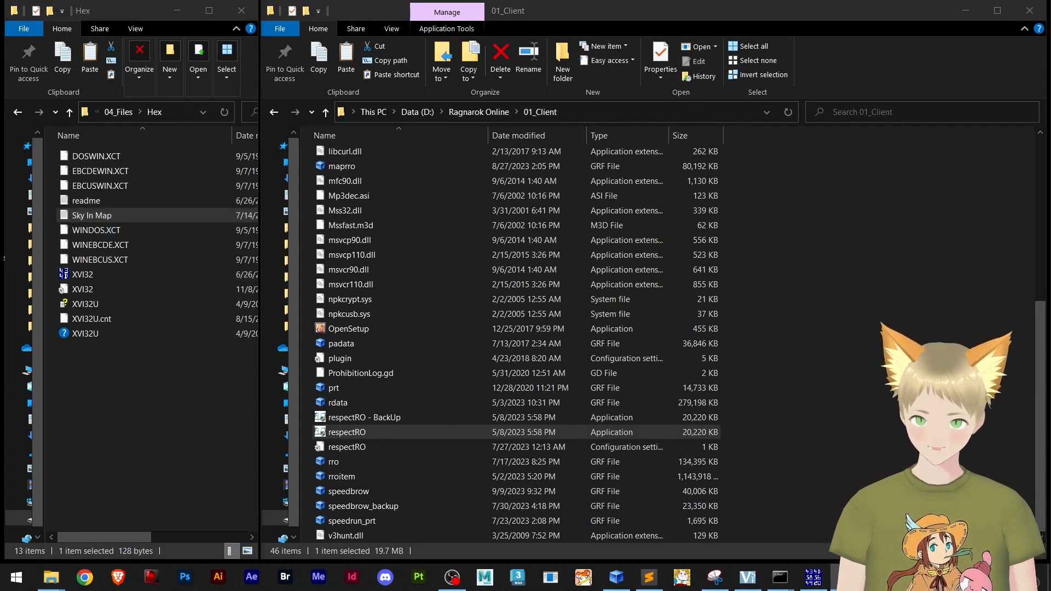
pyautogui.moveTo(1050, 319); pyautogui.dragTo(483, 0)
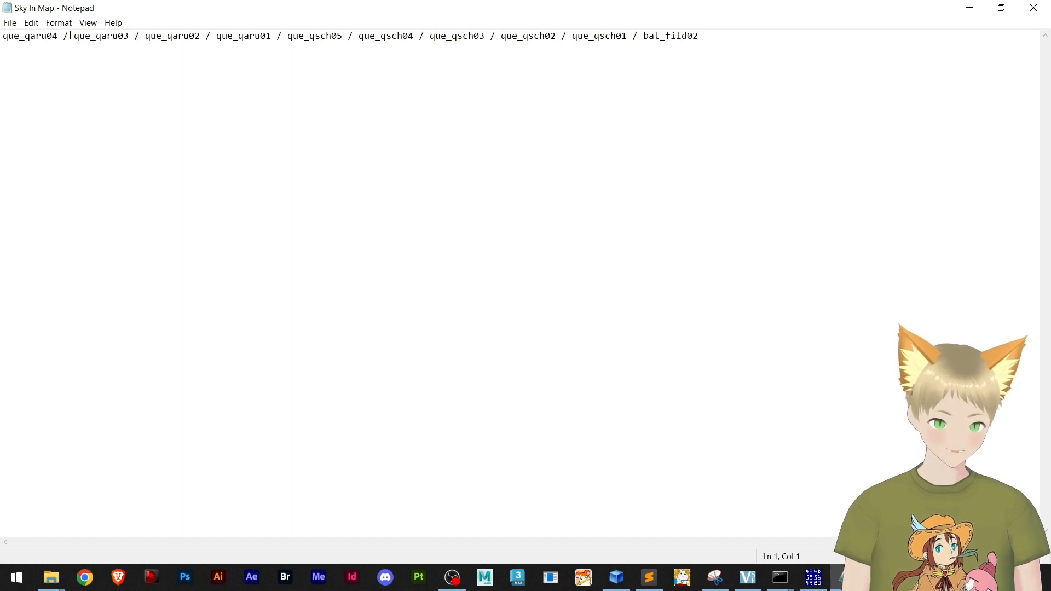
# Review the map names que_qaru04, que_qaru03, que_qaru02 and que_qaru01 in the Sky In Map list
pyautogui.moveTo(59, 35); pyautogui.dragTo(31, 39)
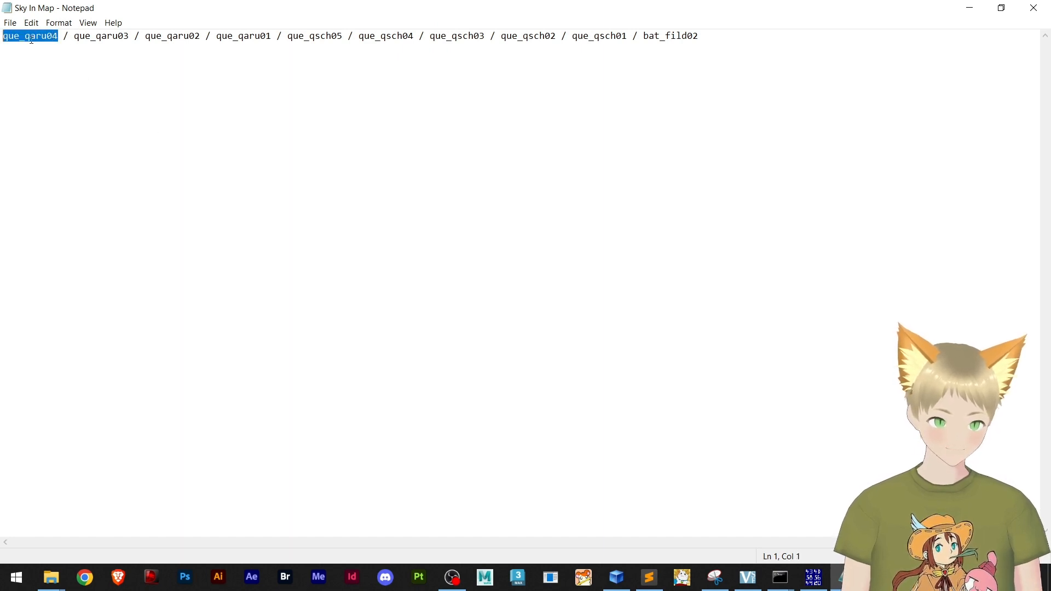
pyautogui.moveTo(129, 38); pyautogui.dragTo(74, 38)
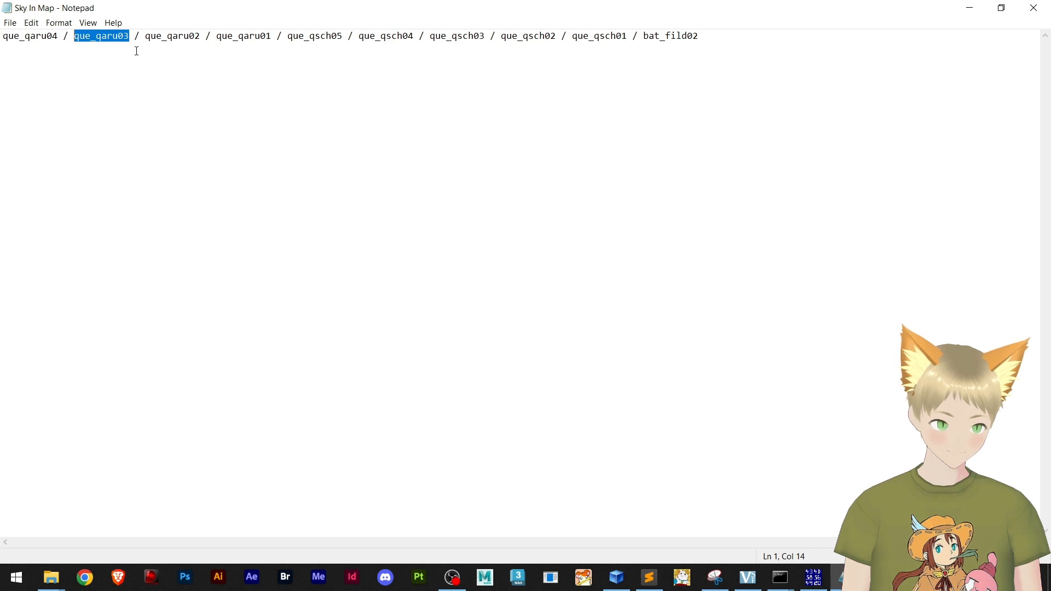
pyautogui.moveTo(201, 38); pyautogui.dragTo(146, 38)
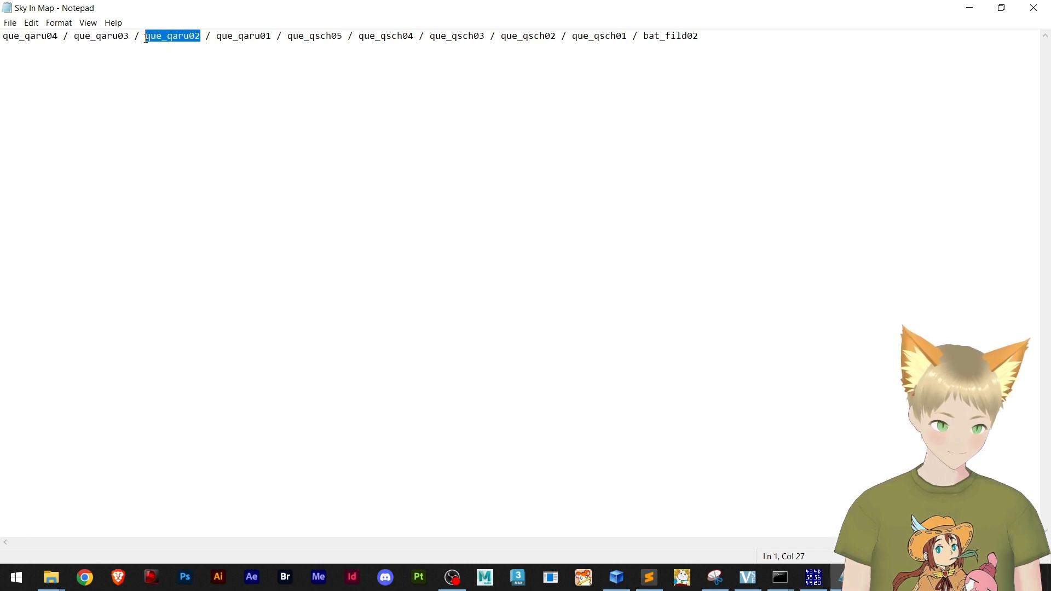
pyautogui.moveTo(271, 37); pyautogui.dragTo(218, 38)
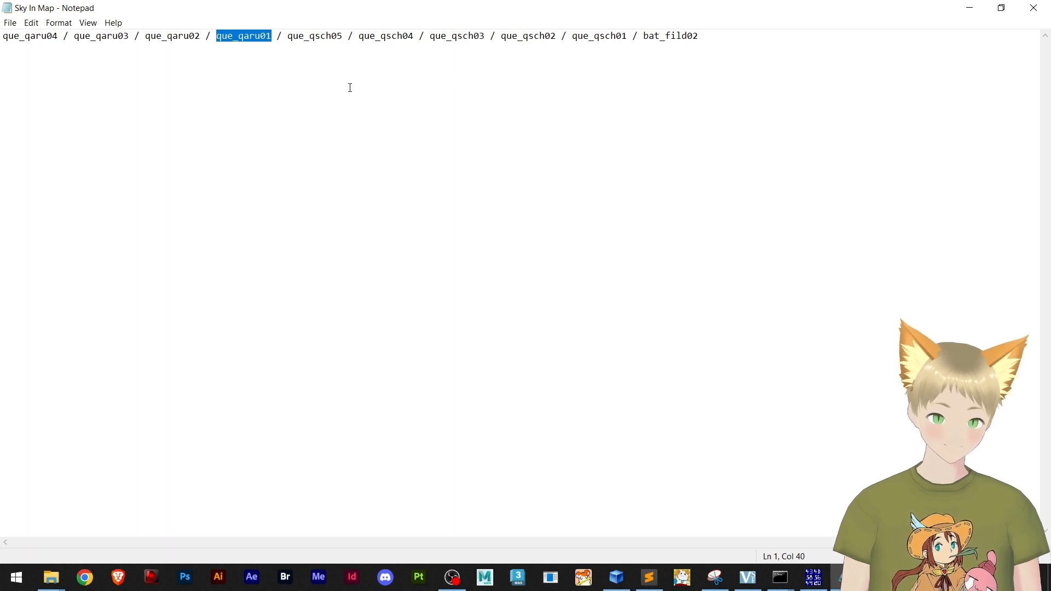
# Copy the base name of marioland1.gat from the client's data folder onto a new line below the Sky In Map list
pyautogui.click(736, 44)
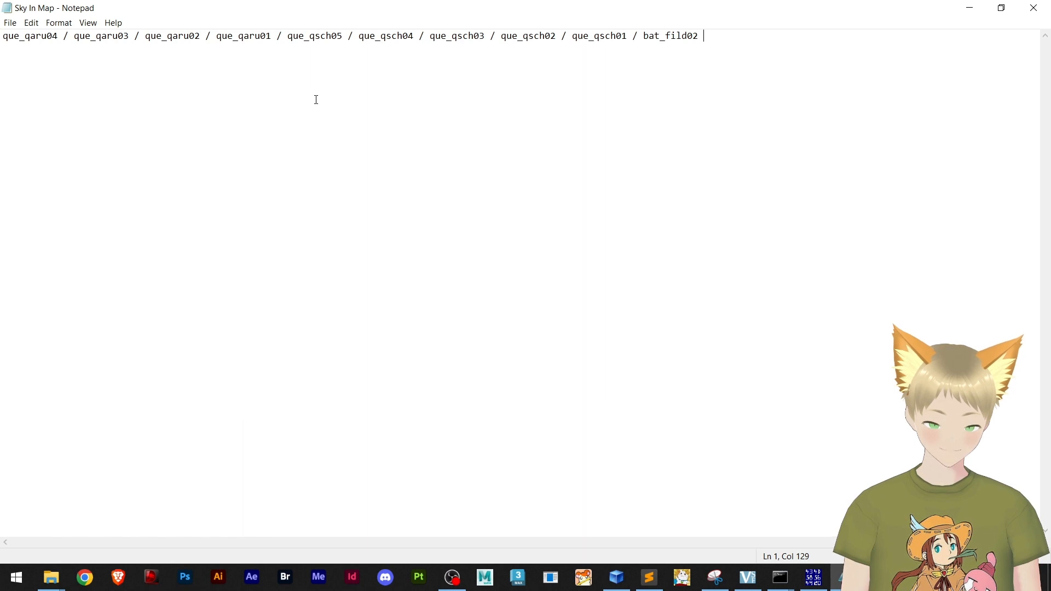
pyautogui.press('Return')
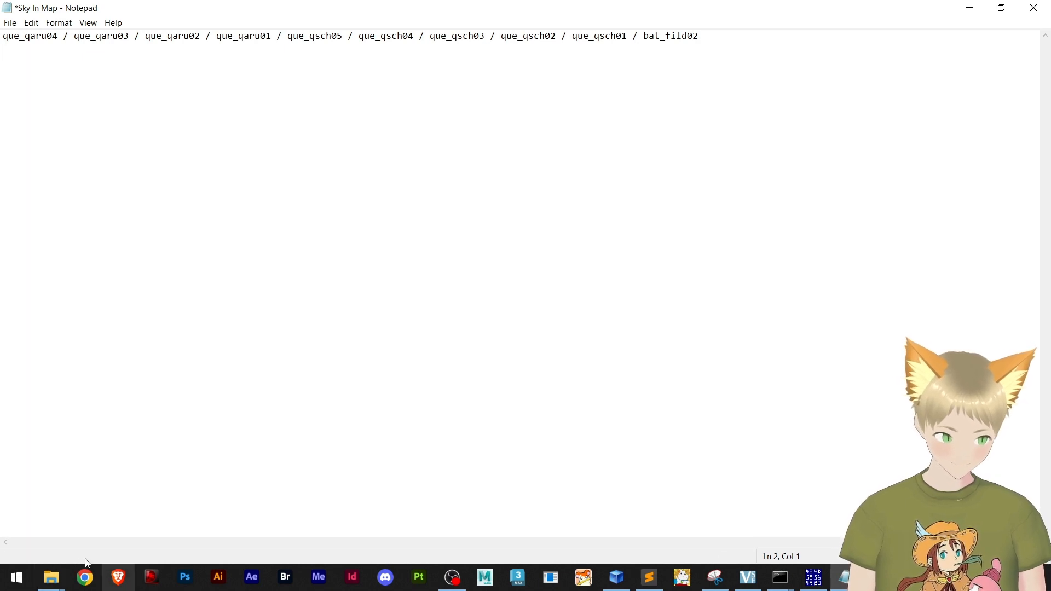
pyautogui.moveTo(42, 586)
pyautogui.click(116, 530)
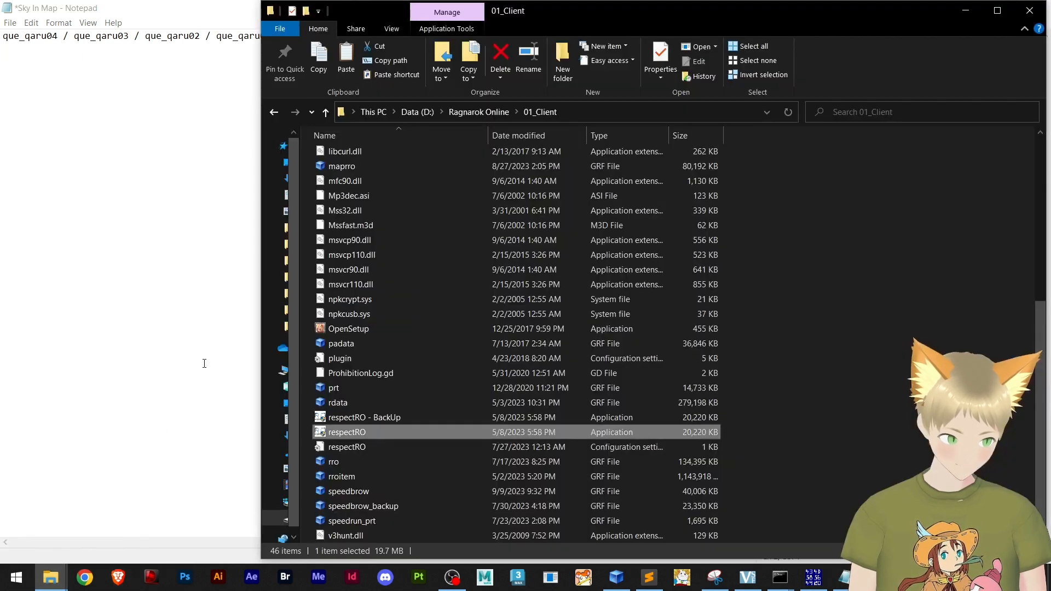
pyautogui.scroll(6, 405, 239)
pyautogui.doubleClick(336, 170)
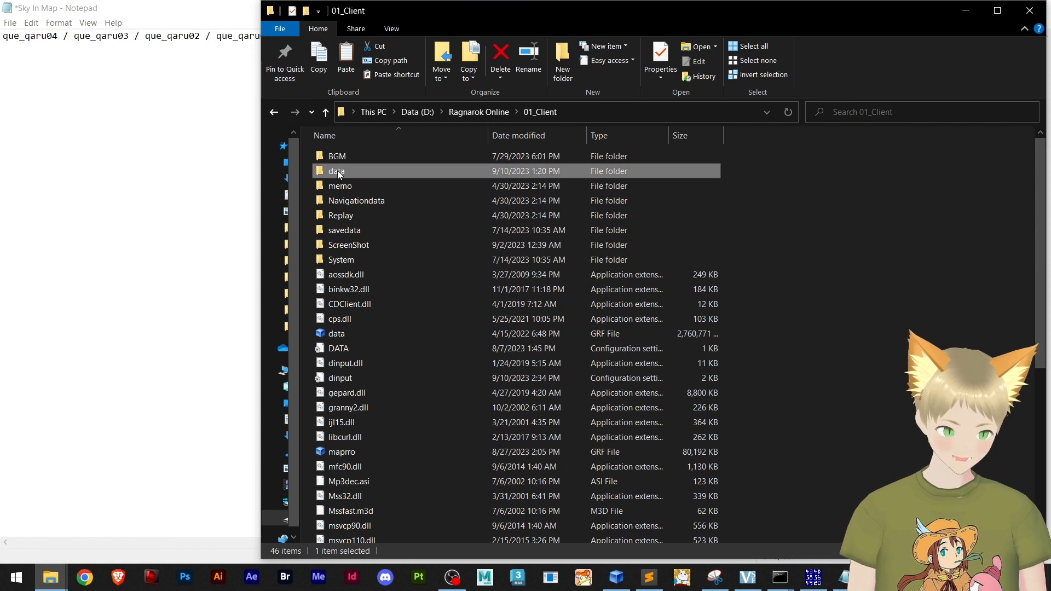
pyautogui.scroll(-4, 427, 328)
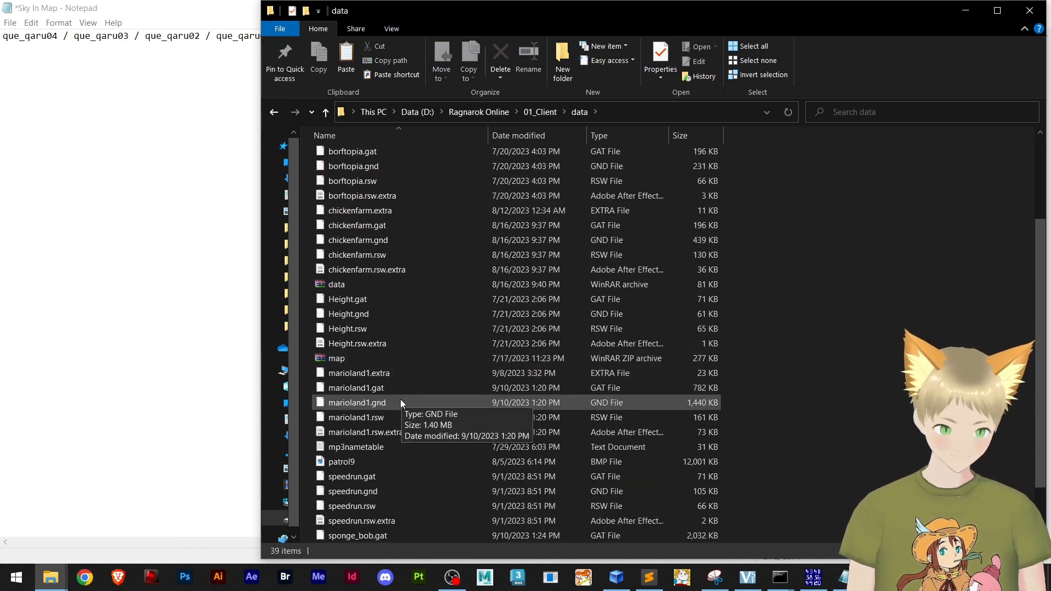
pyautogui.click(356, 389)
pyautogui.click(350, 388)
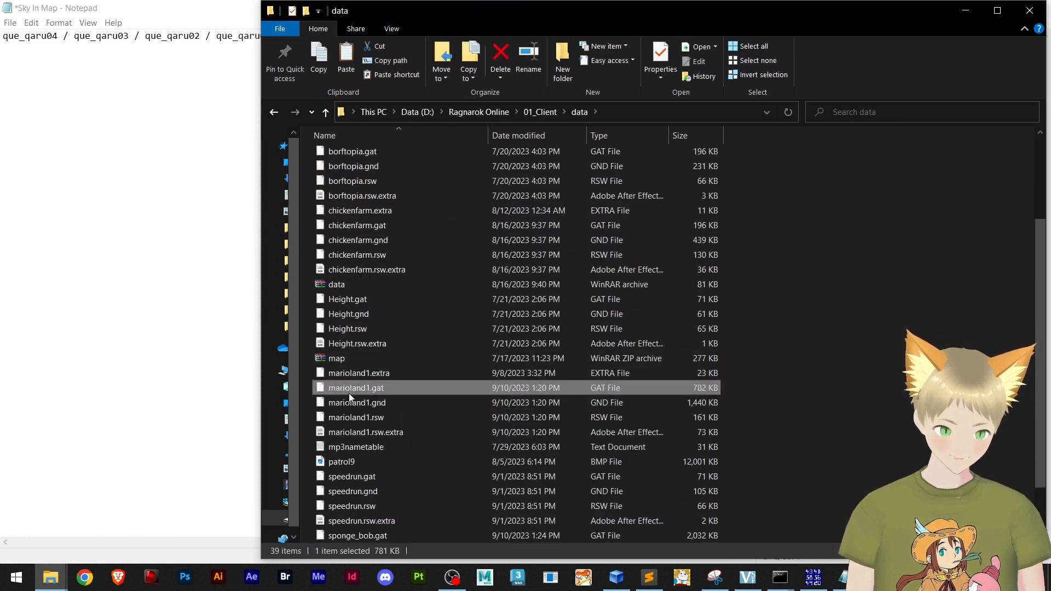
pyautogui.hotkey('ctrl', 'c')
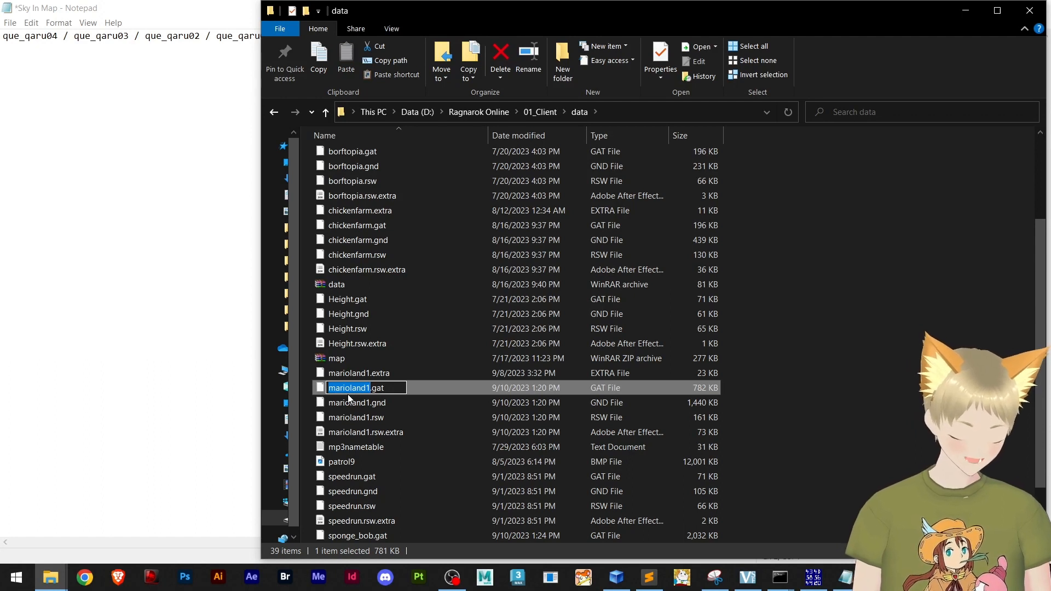
pyautogui.click(189, 305)
pyautogui.hotkey('ctrl', 'v')
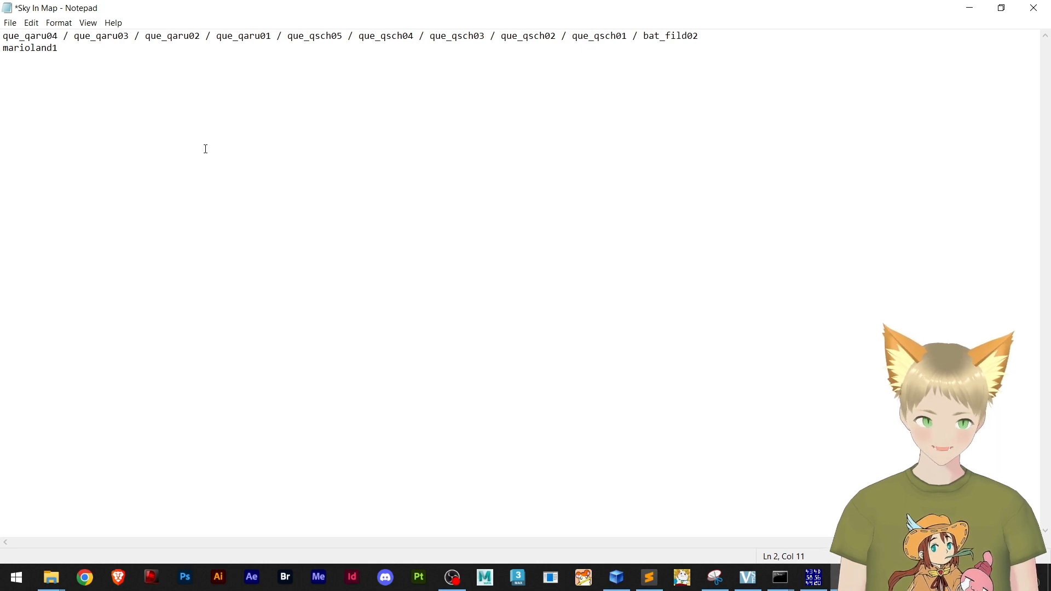
# Add airplane01 on a new line under marioland1 and switch to the XVI32 hex editor with respectRO.exe
pyautogui.moveTo(58, 36); pyautogui.dragTo(1, 39)
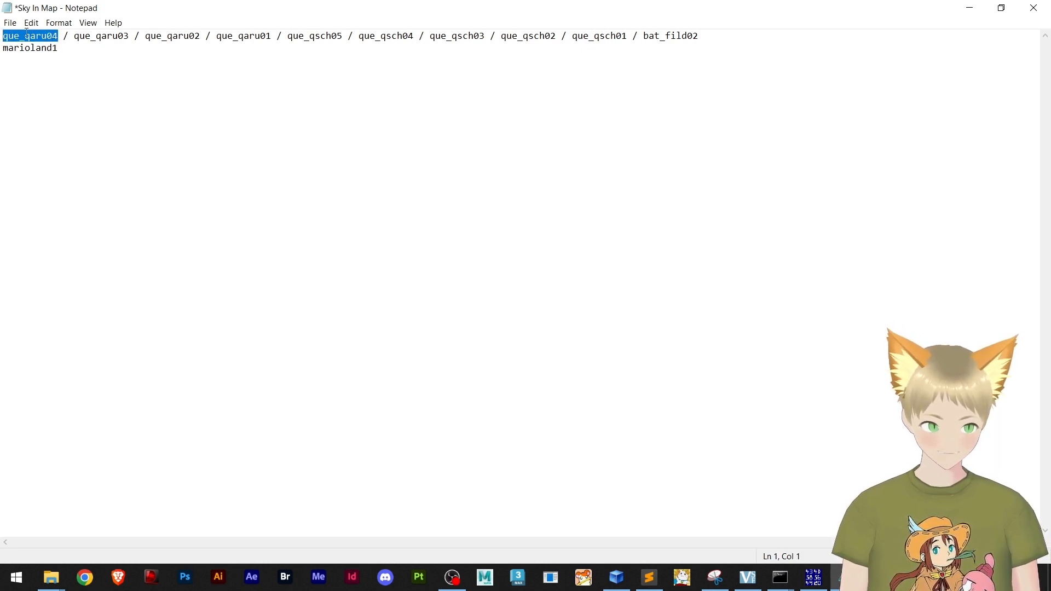
pyautogui.click(86, 92)
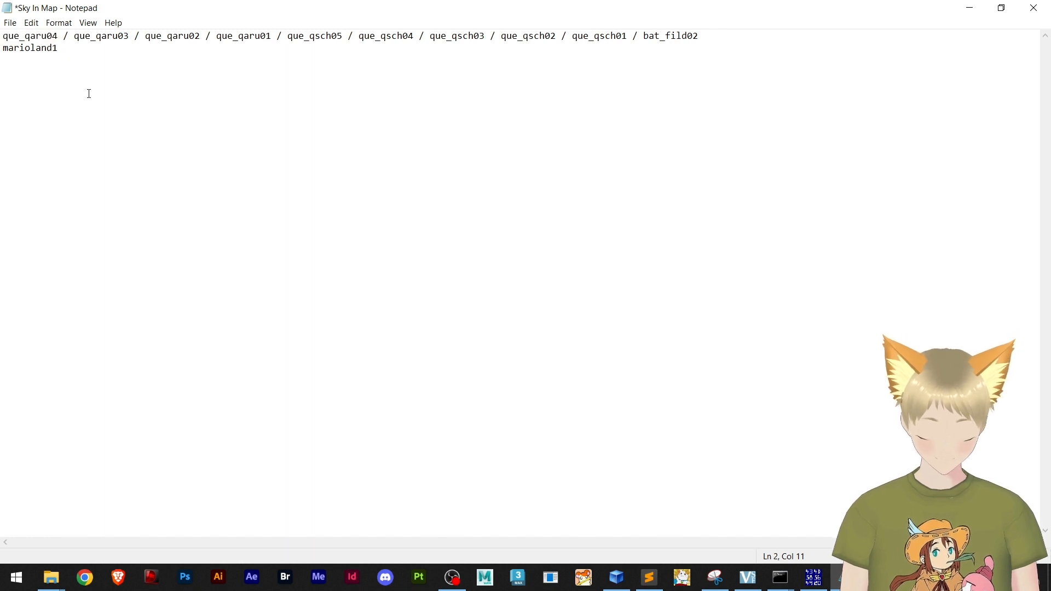
pyautogui.press('Return')
pyautogui.write('air')
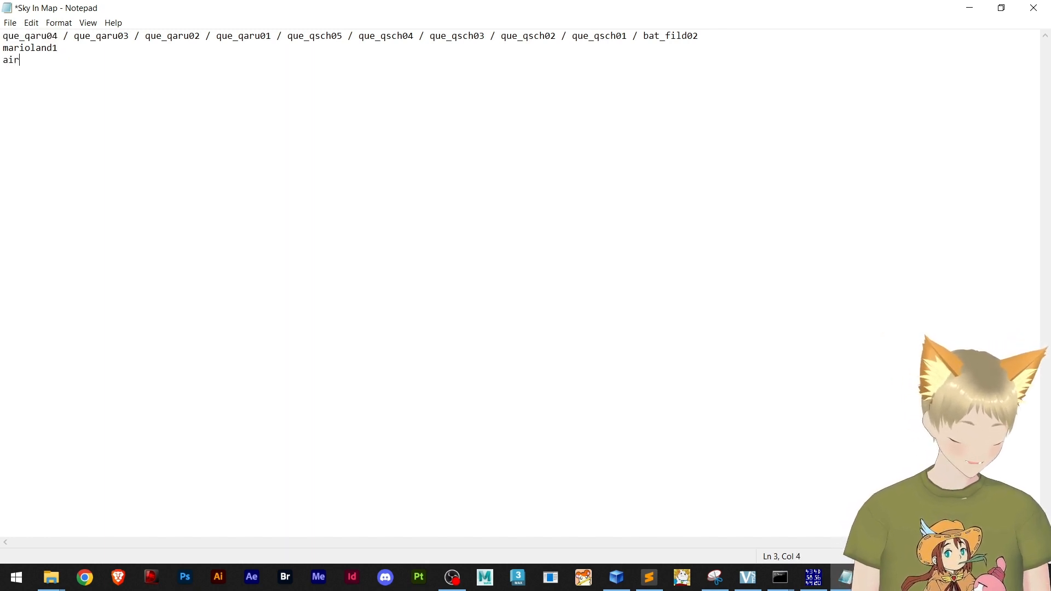
pyautogui.write('plane')
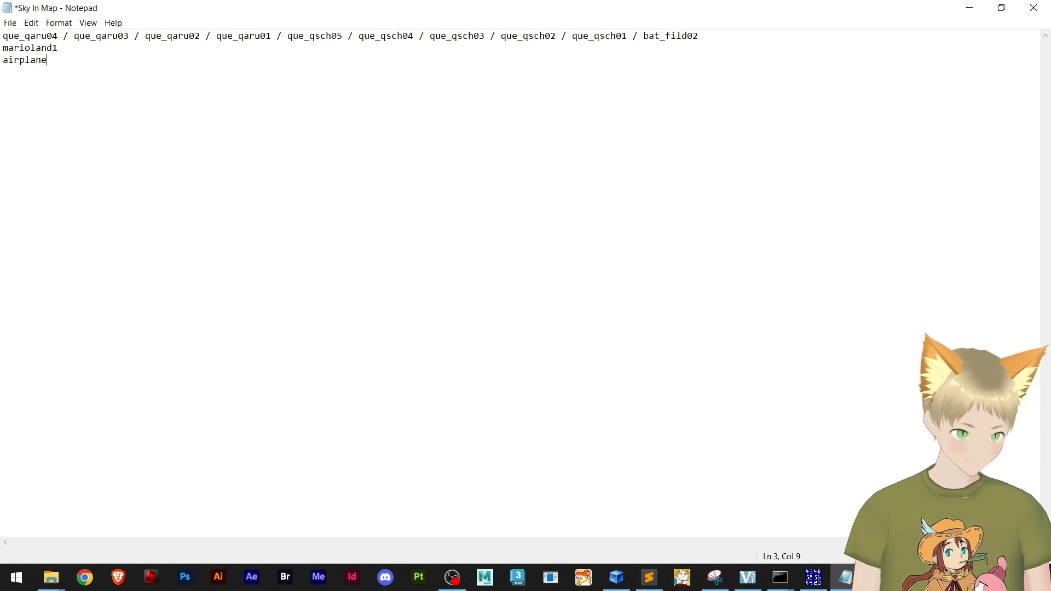
pyautogui.write('01')
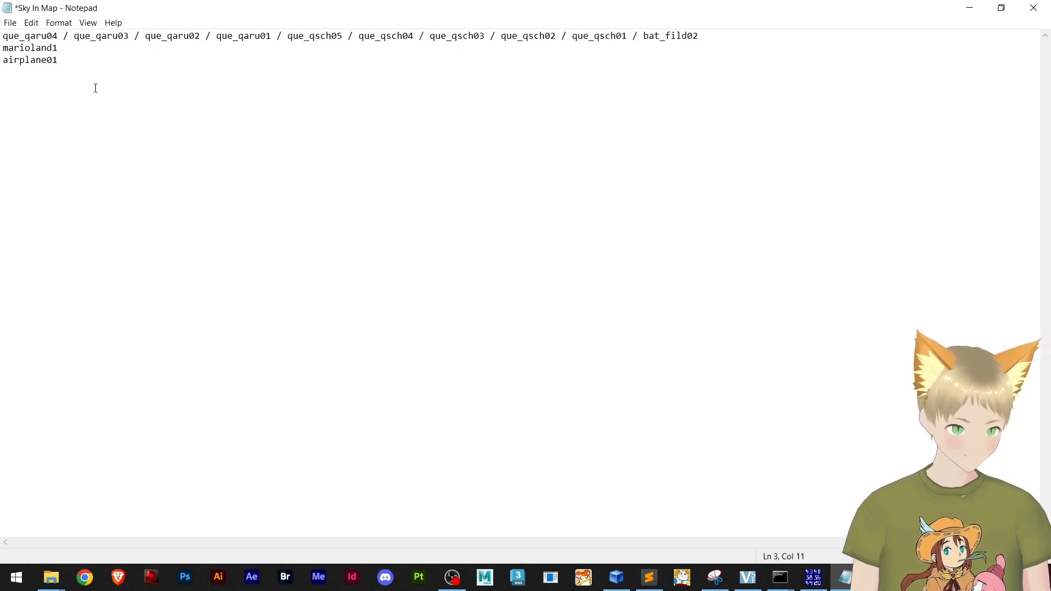
pyautogui.click(813, 587)
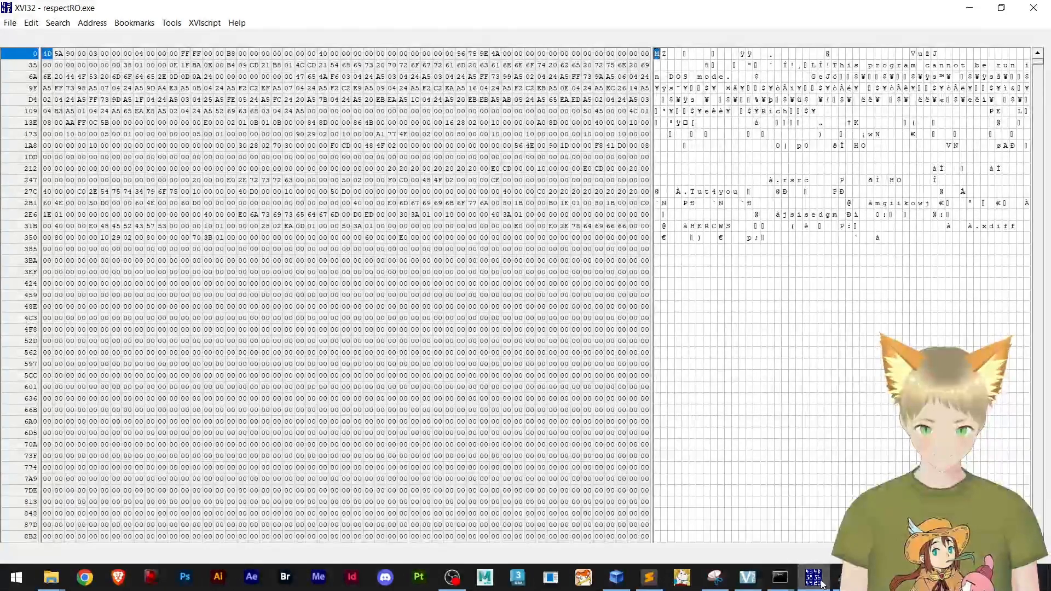
# Switch to the Sky In Map notes and review marioland1, airplane01 and the list of existing sky map names
pyautogui.click(814, 579)
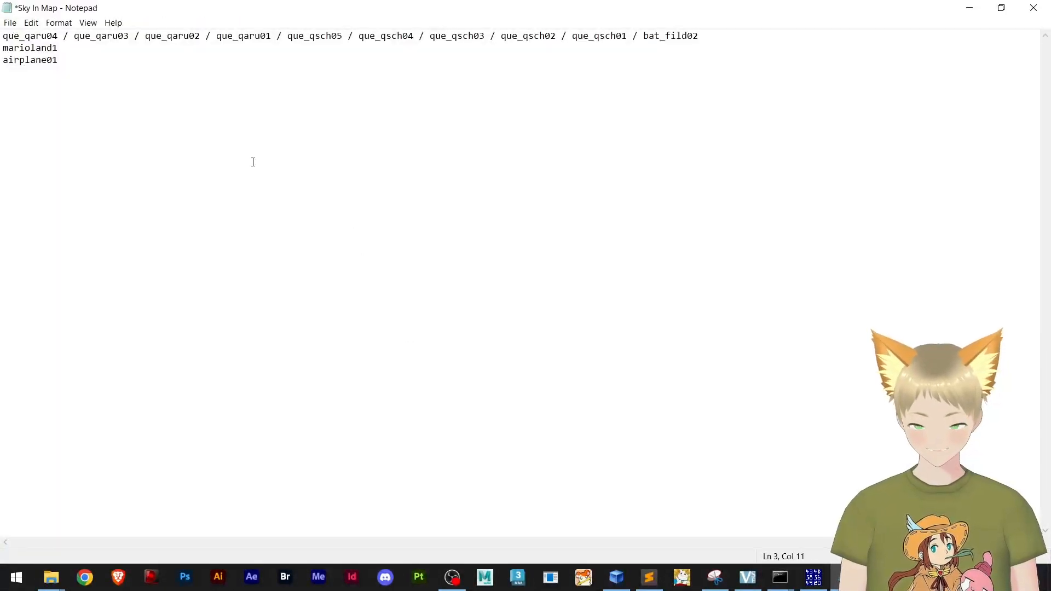
pyautogui.moveTo(58, 48); pyautogui.dragTo(2, 48)
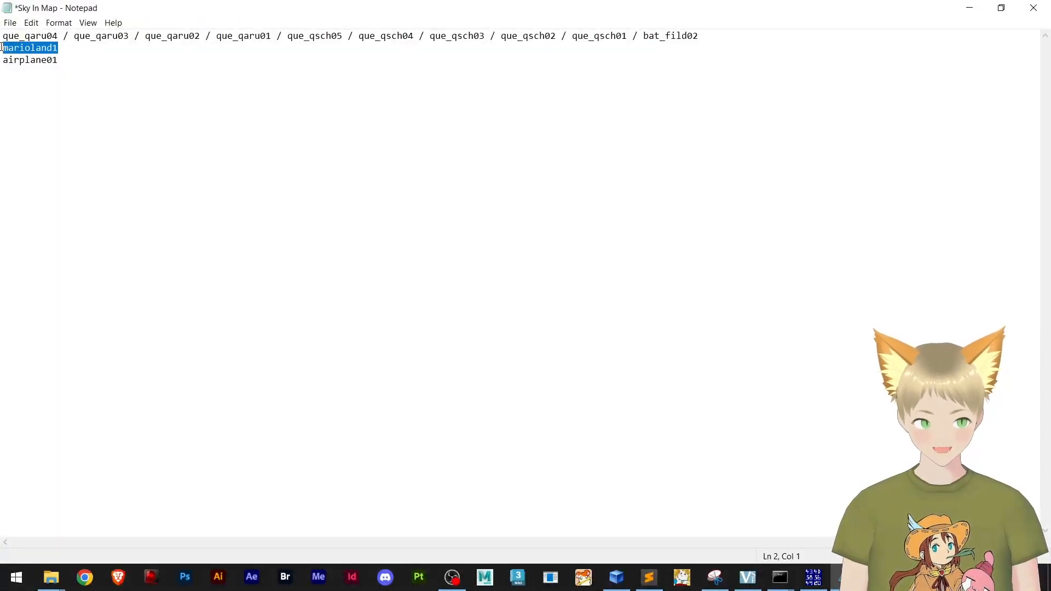
pyautogui.click(62, 58)
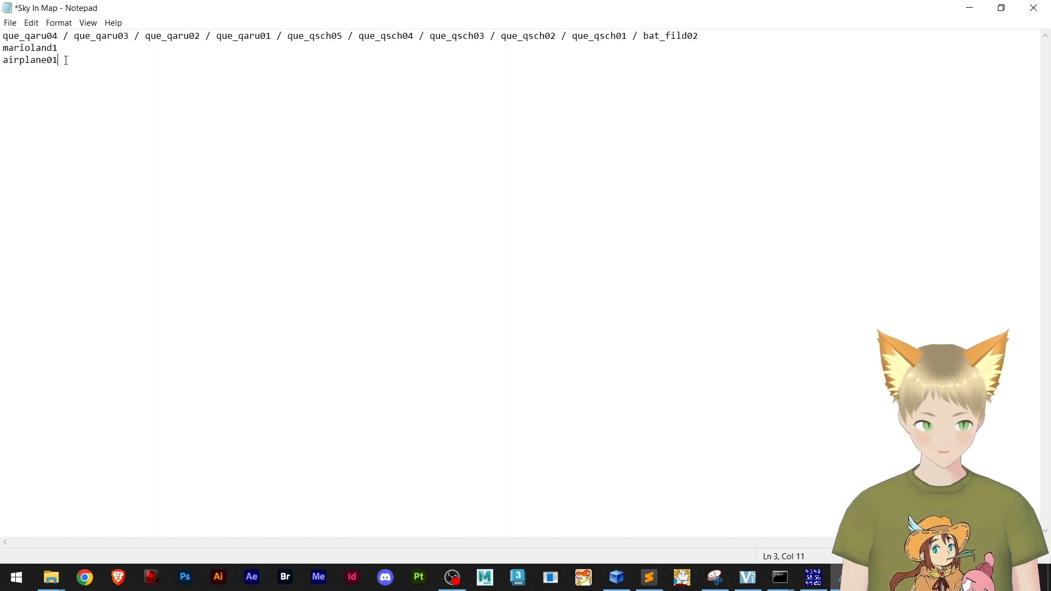
pyautogui.moveTo(59, 47); pyautogui.dragTo(745, 22)
pyautogui.click(68, 60)
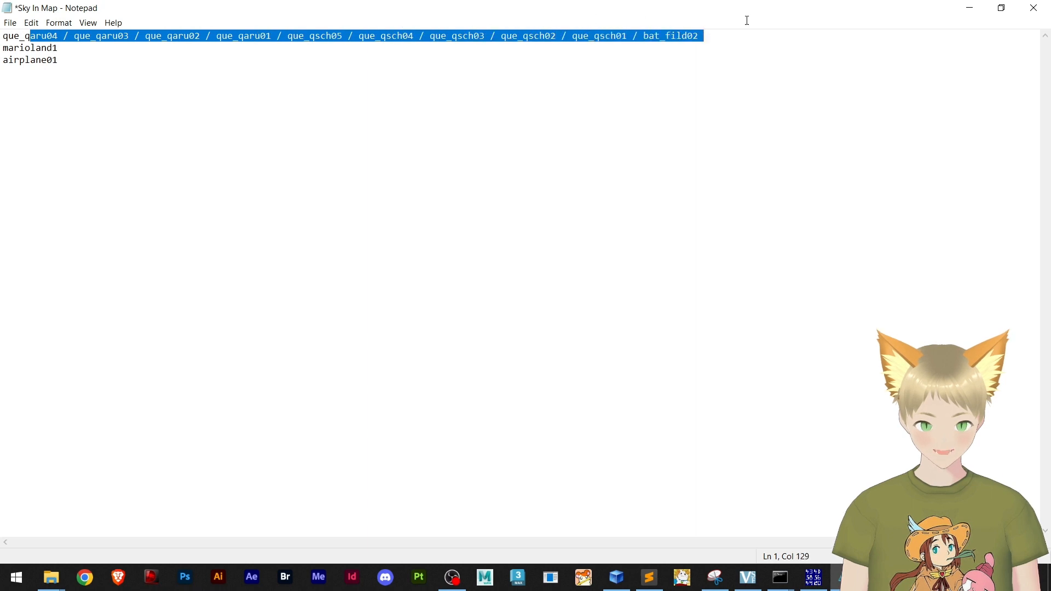
pyautogui.click(616, 121)
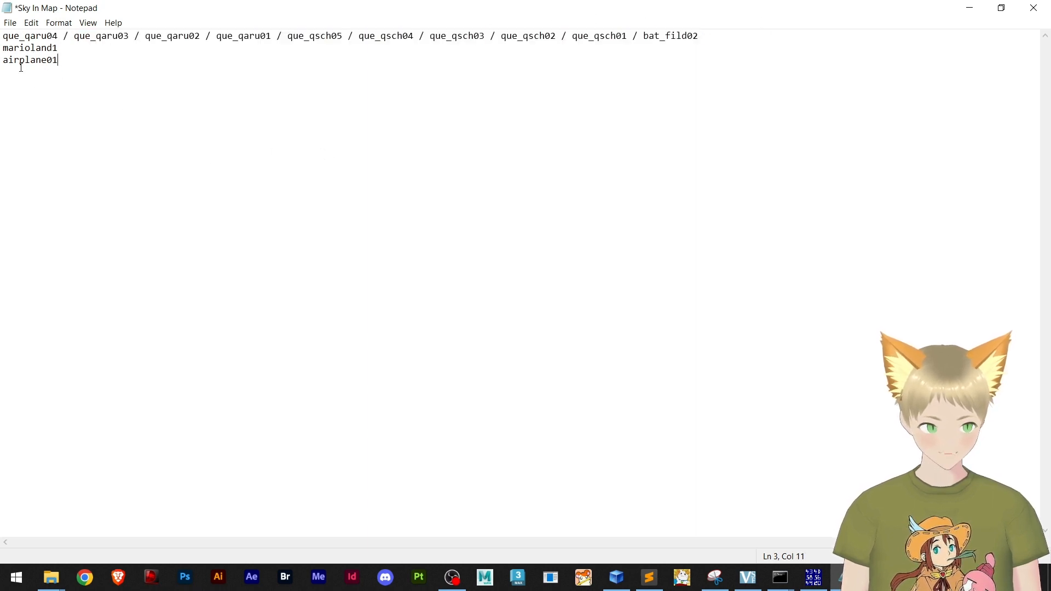
# Switch to the XVI32 hex editor and search respectRO.exe for the text string airplane
pyautogui.click(813, 579)
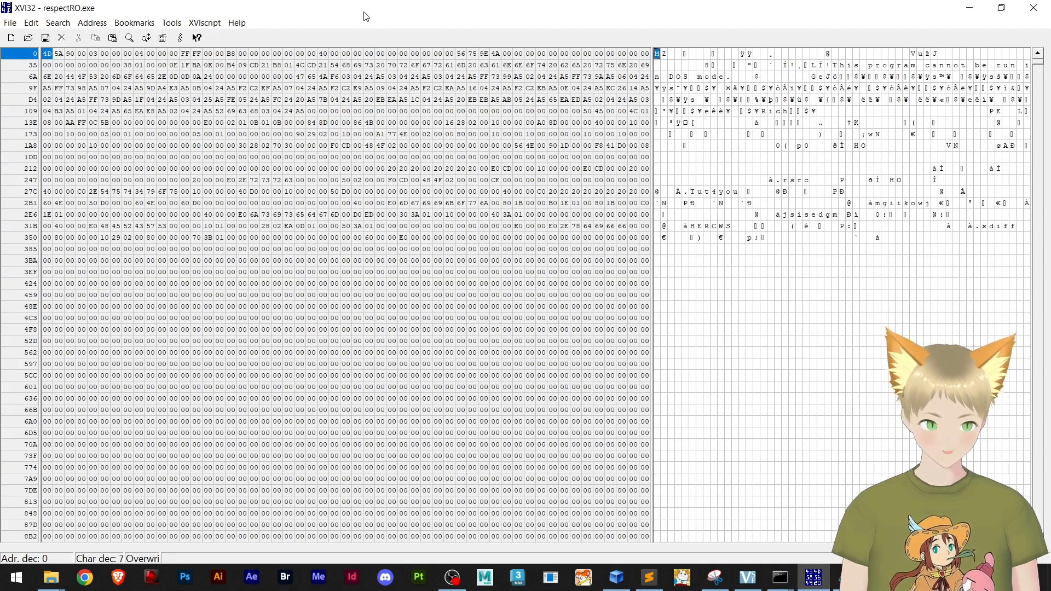
pyautogui.hotkey('ctrl', 'f')
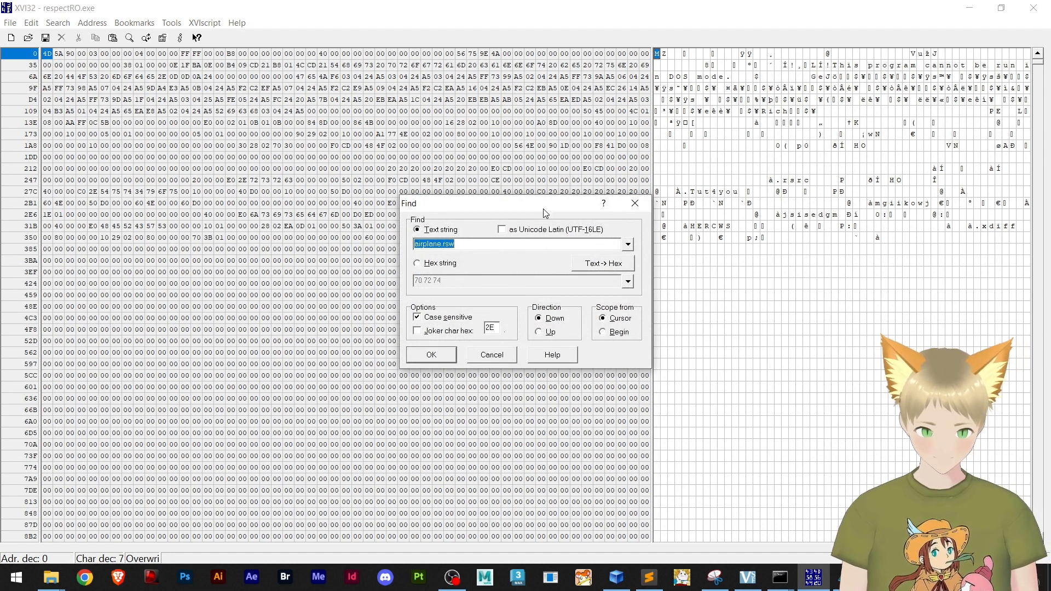
pyautogui.click(491, 246)
pyautogui.moveTo(491, 246); pyautogui.dragTo(354, 249)
pyautogui.click(476, 244)
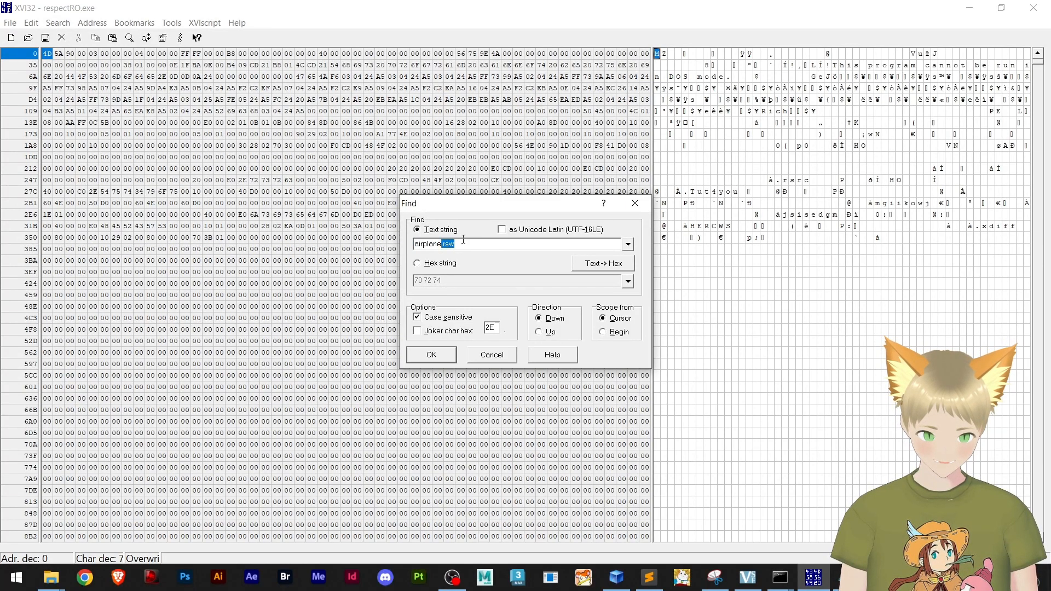
pyautogui.click(464, 244)
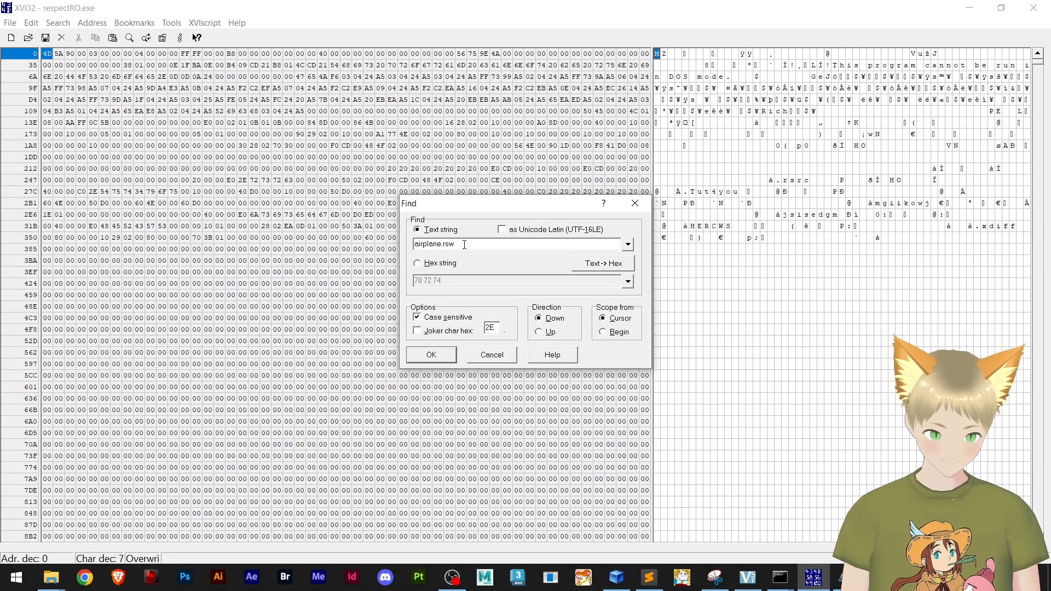
pyautogui.press('BackSpace')
pyautogui.press('BackSpace')
pyautogui.press('BackSpace')
pyautogui.press('BackSpace')
pyautogui.press('Return')
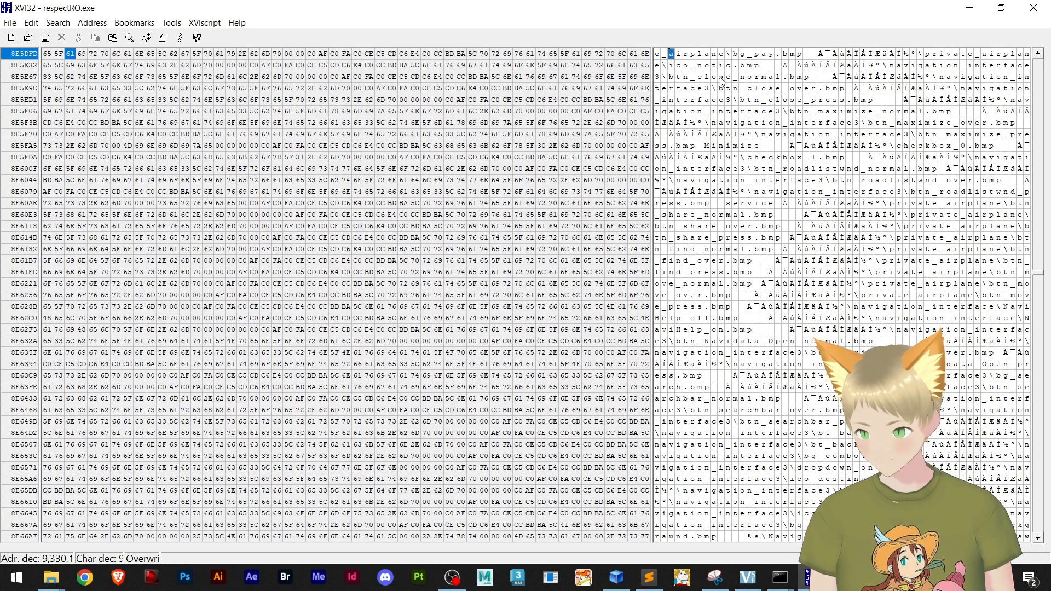
# Search respectRO.exe for the text string airplane01 and dismiss the message
pyautogui.hotkey('ctrl', 'f')
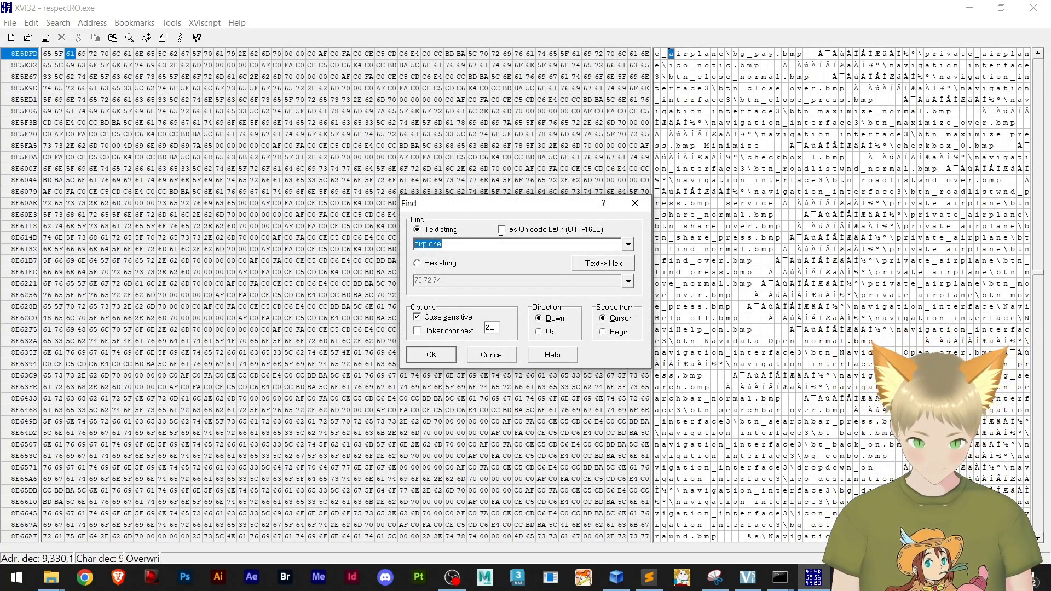
pyautogui.click(472, 244)
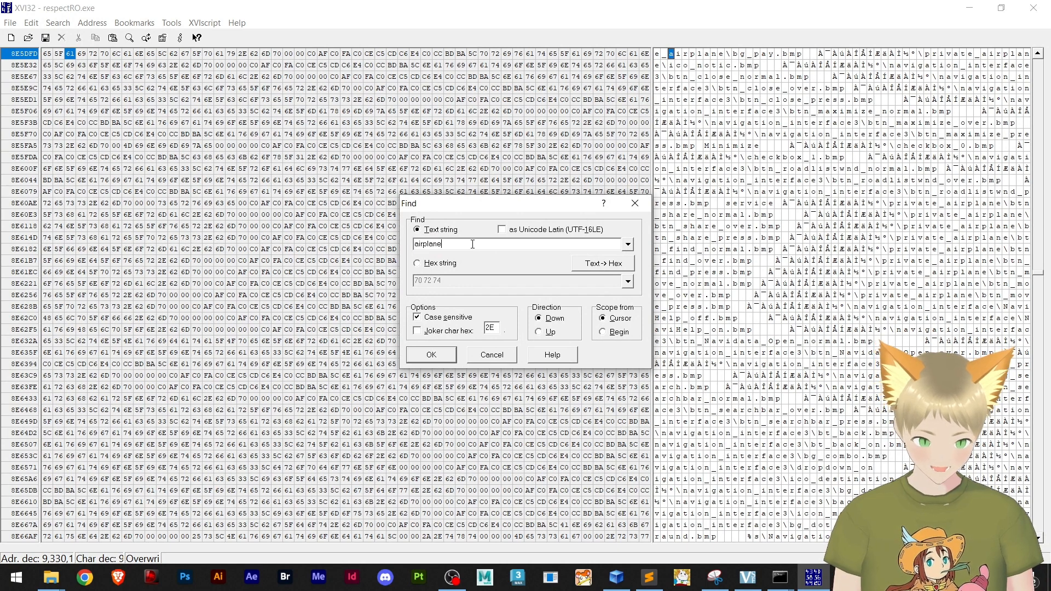
pyautogui.write('01')
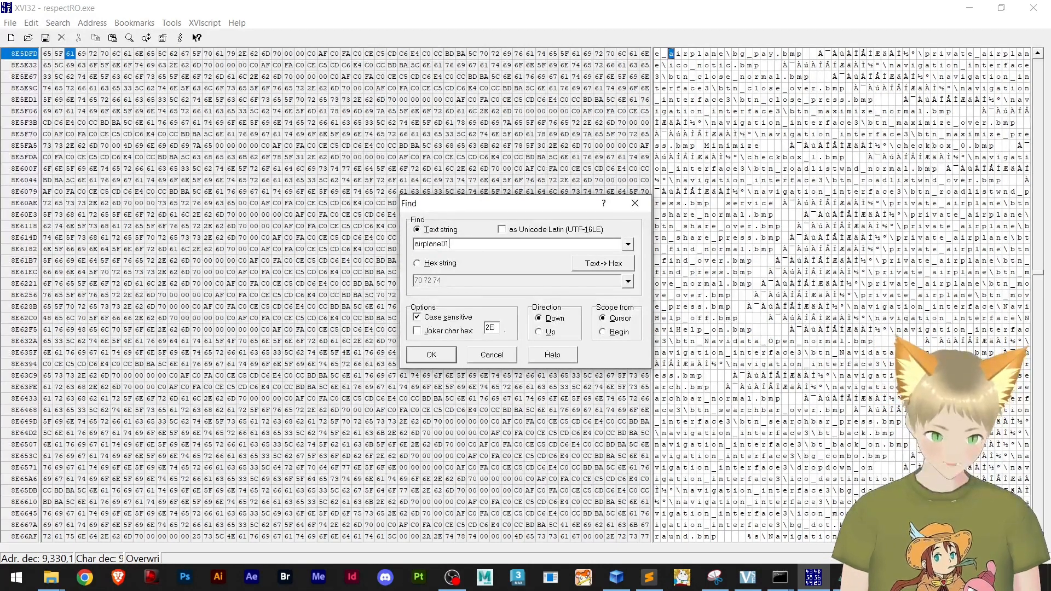
pyautogui.press('Return')
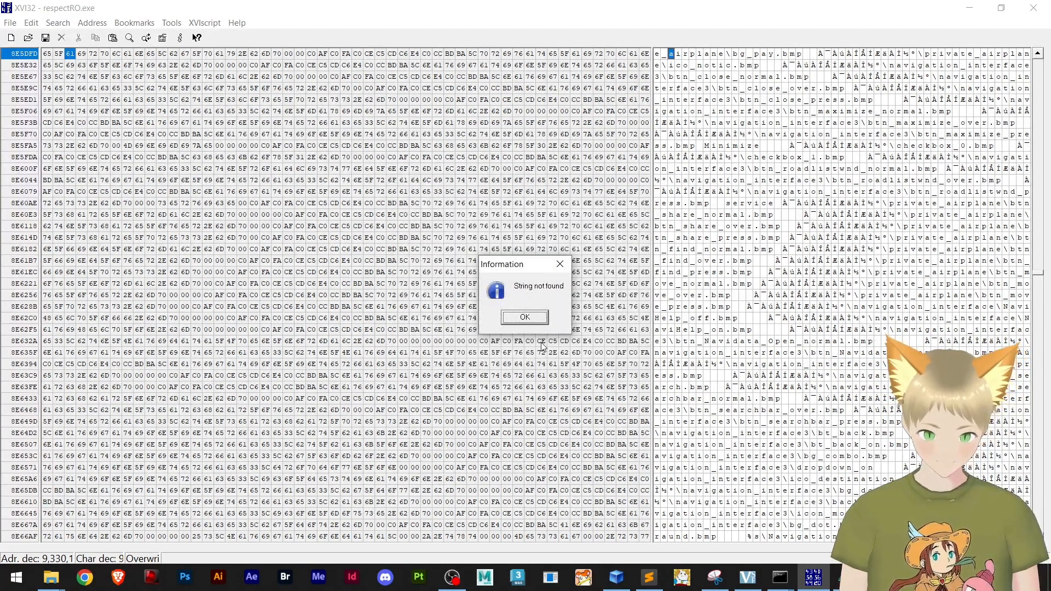
pyautogui.click(536, 327)
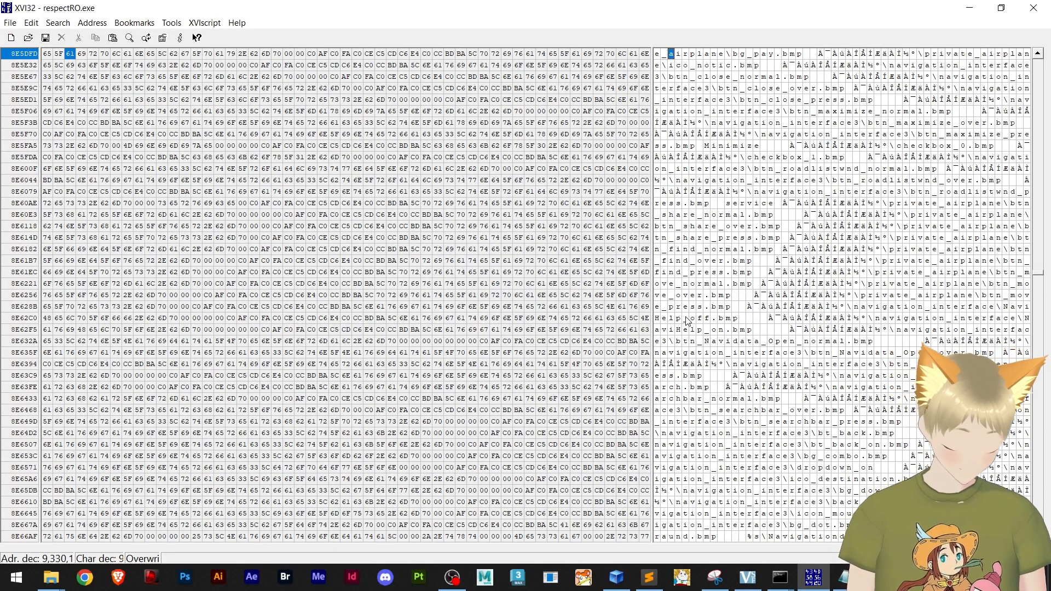
# Search respectRO.exe for the text string airplane_1 and dismiss the message
pyautogui.hotkey('ctrl', 'f')
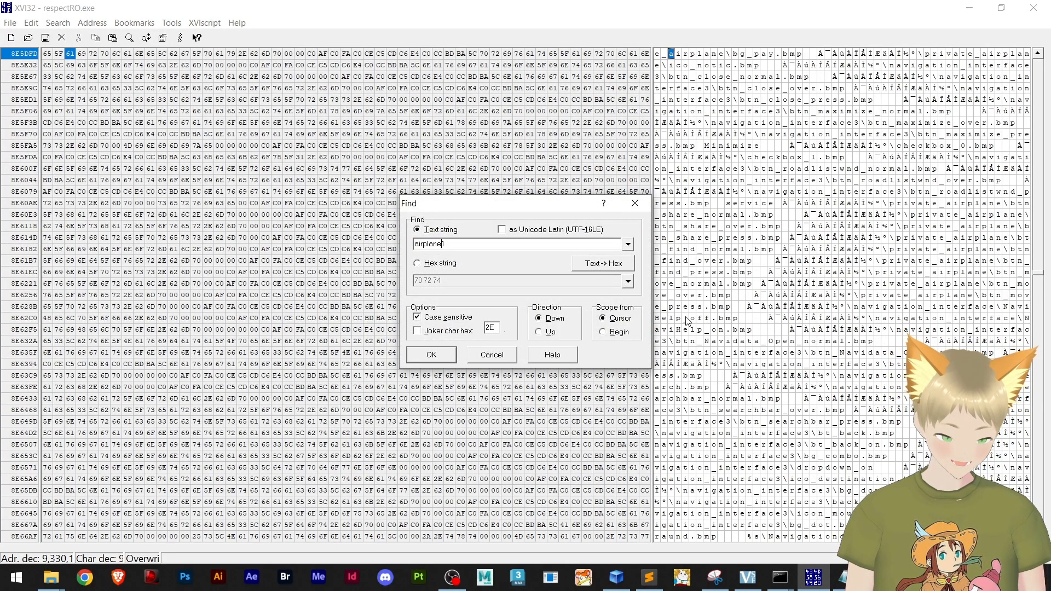
pyautogui.press('Return')
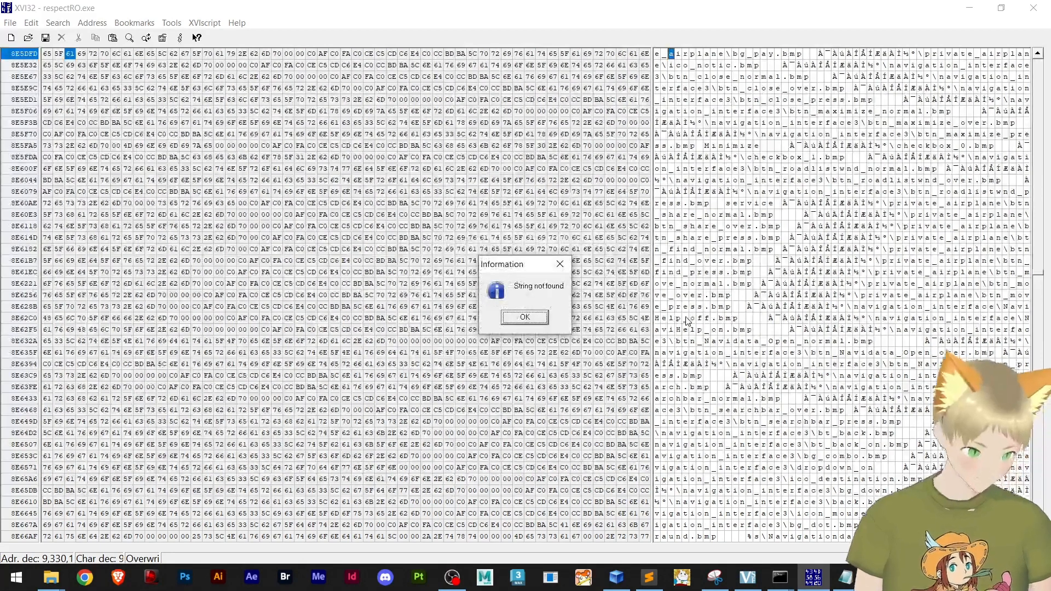
pyautogui.press('Return')
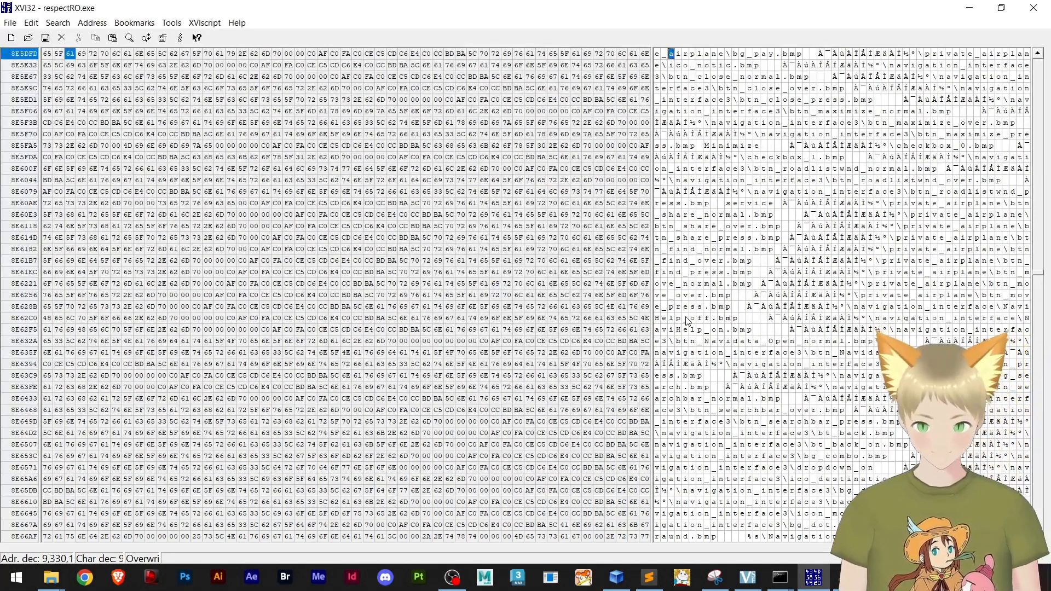
# Shorten the search text back to airplane and find its next occurrence in respectRO.exe
pyautogui.hotkey('ctrl', 'f')
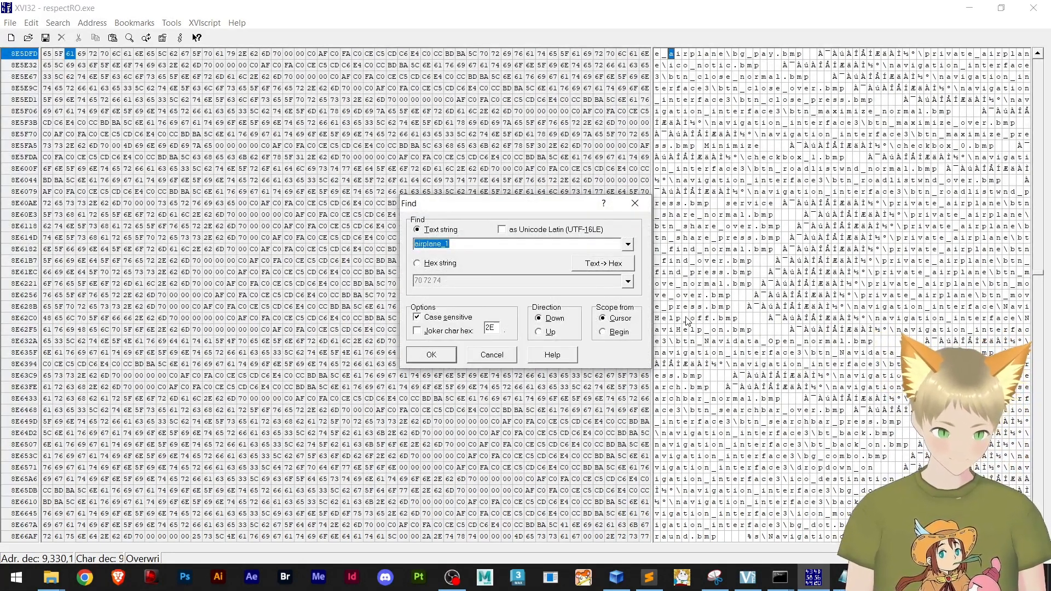
pyautogui.press('End')
pyautogui.press('BackSpace')
pyautogui.press('Return')
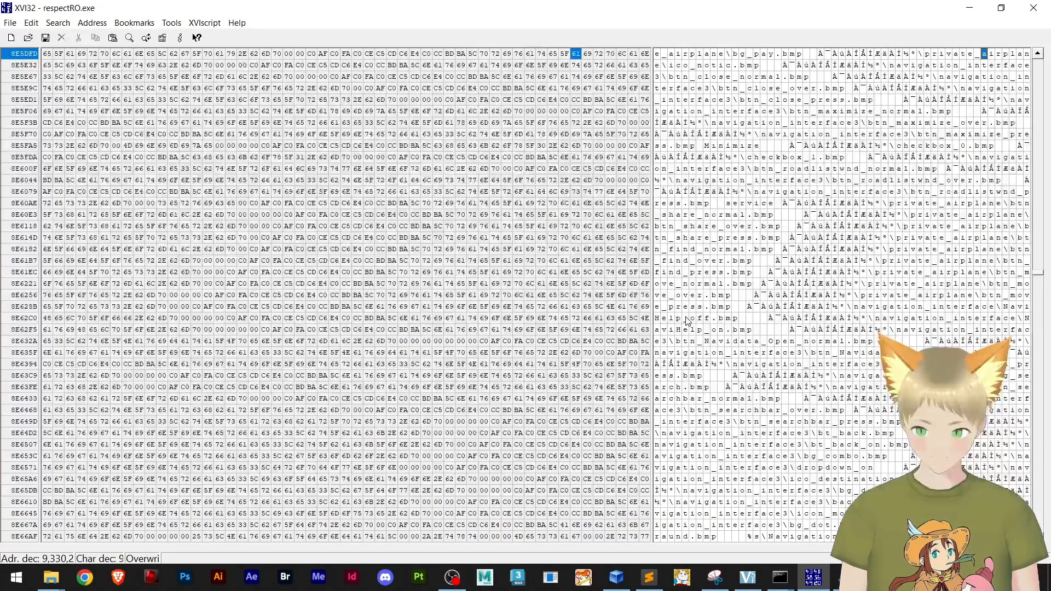
# Extend the search text to airplane.rsw and locate the block of map names in respectRO.exe
pyautogui.hotkey('ctrl', 'f')
pyautogui.press('End')
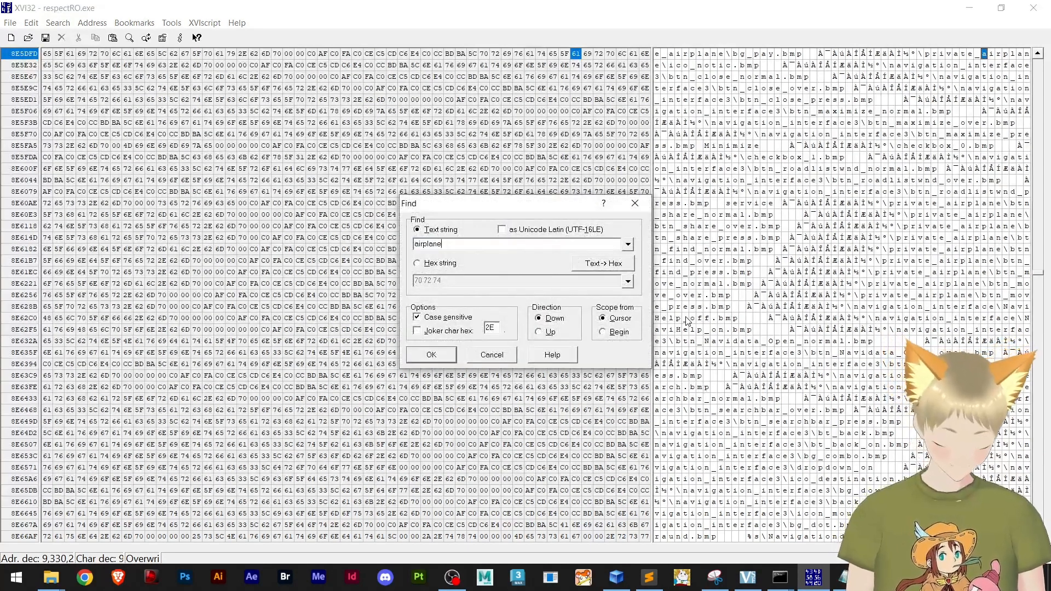
pyautogui.write('.rsw')
pyautogui.press('Return')
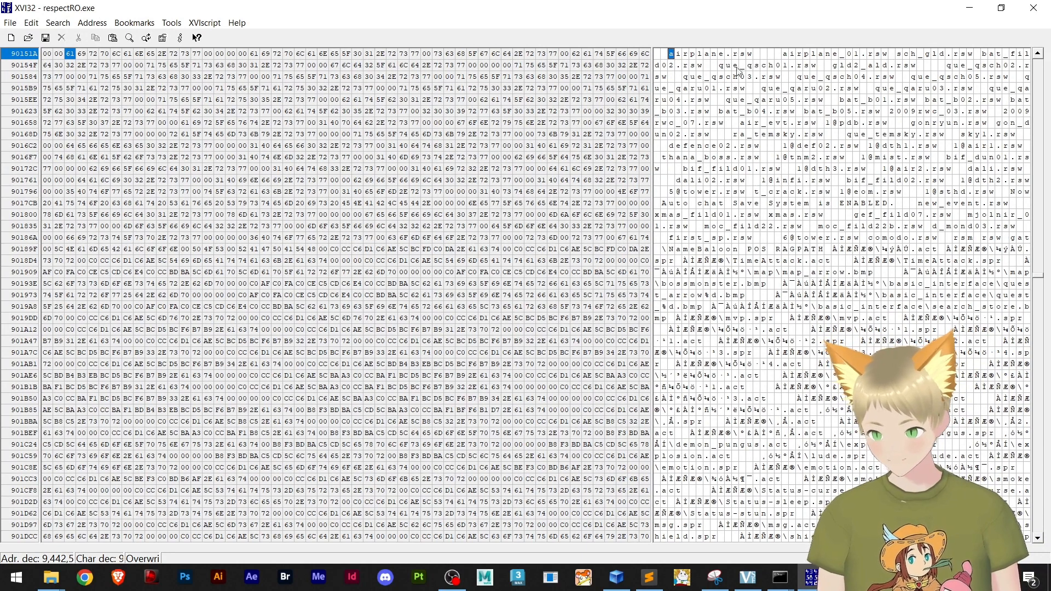
# Copy the map name que_qaru04 from the Sky In Map notes and return to the Find dialog in XVI32
pyautogui.hotkey('ctrl', 'f')
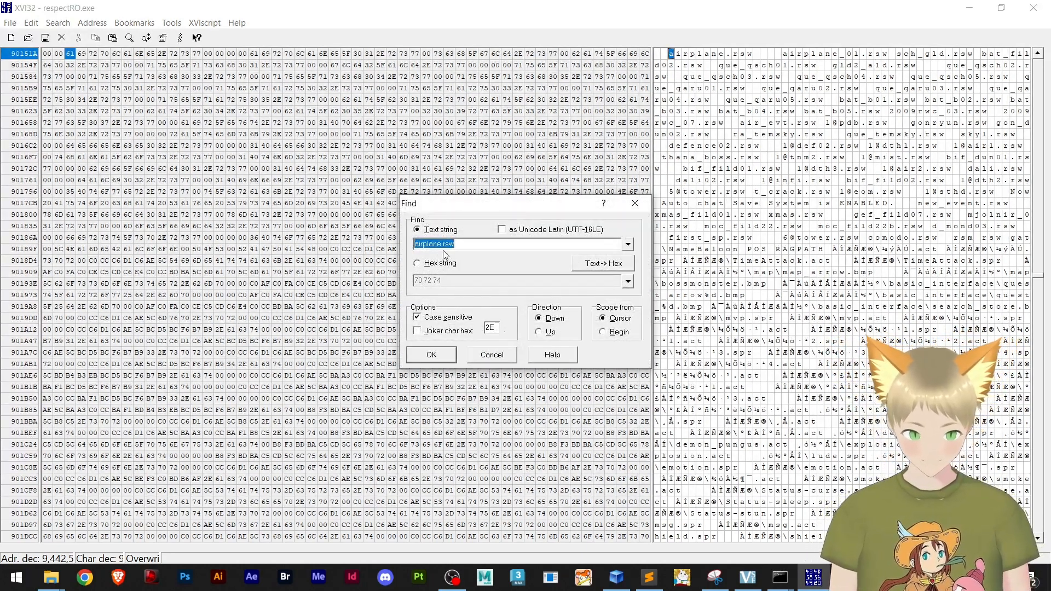
pyautogui.click(459, 246)
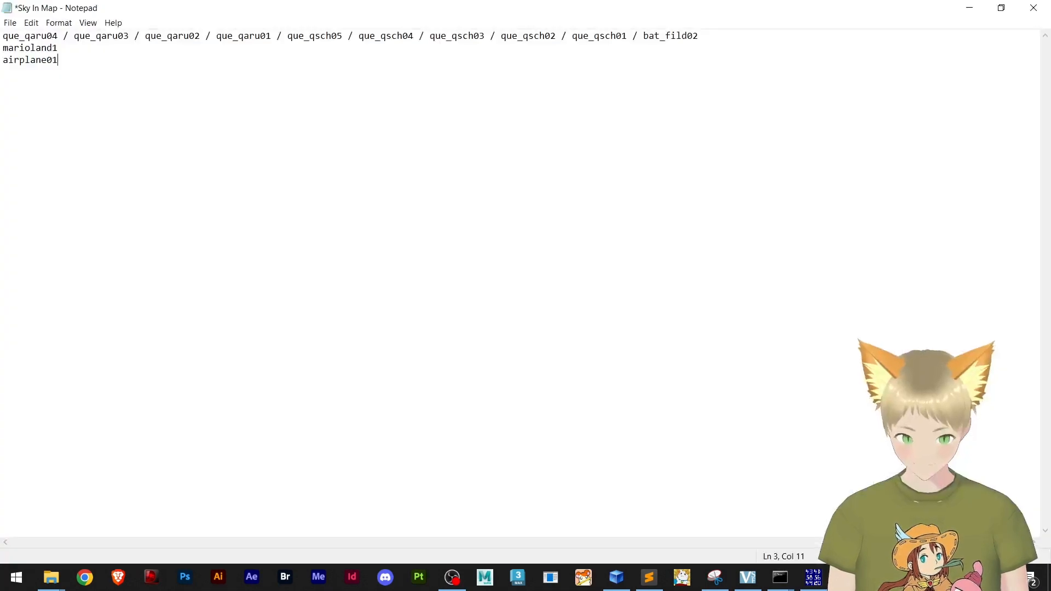
pyautogui.click(813, 577)
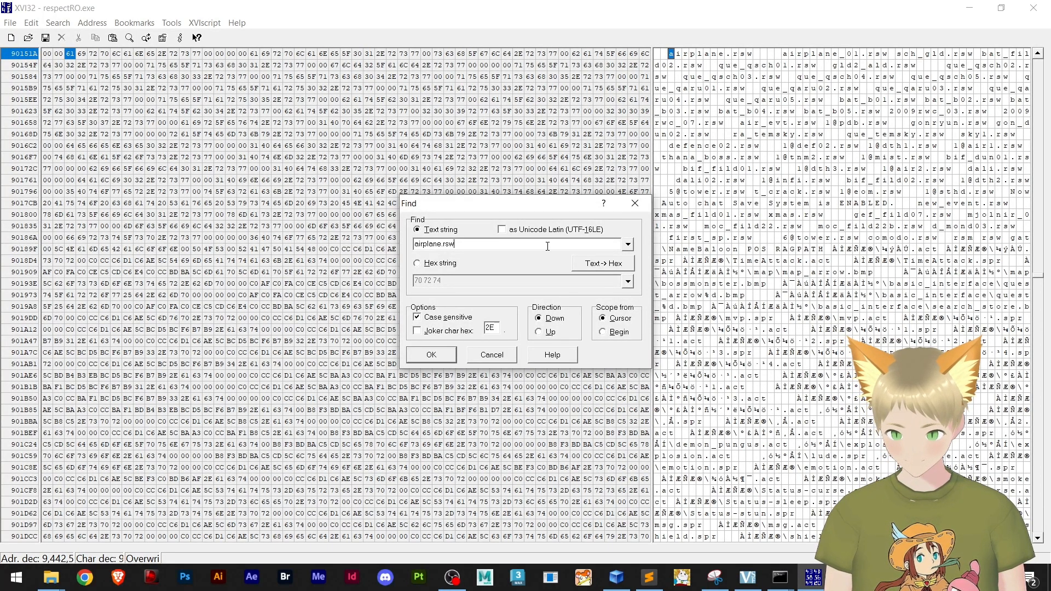
pyautogui.click(51, 578)
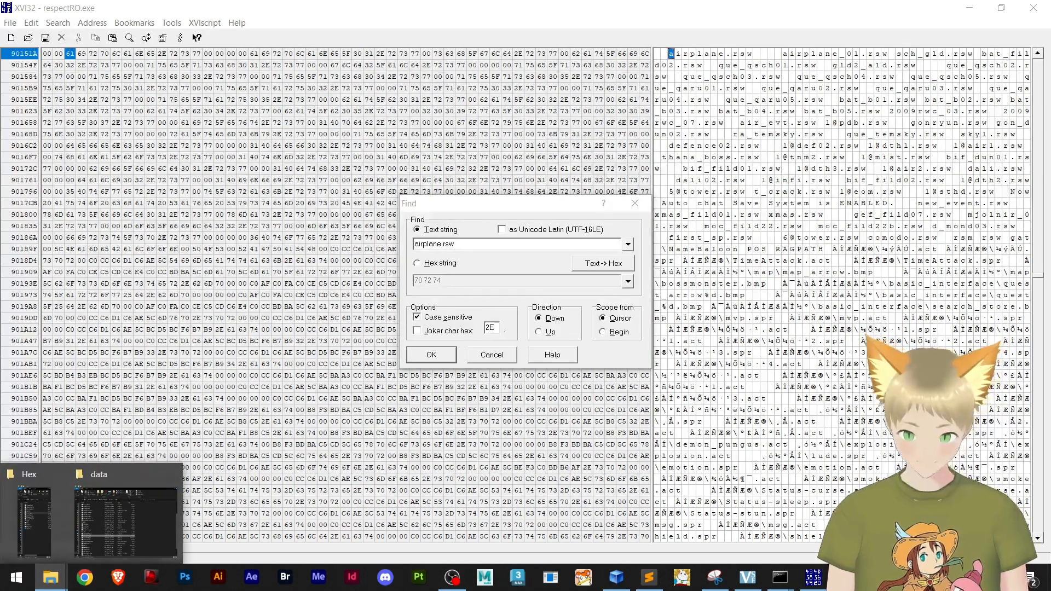
pyautogui.click(846, 577)
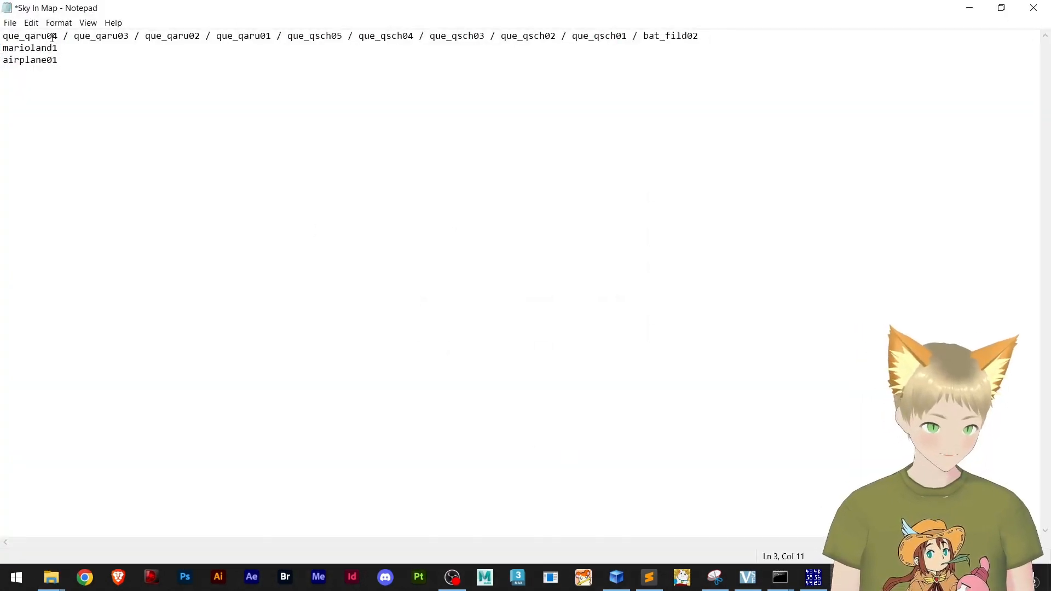
pyautogui.moveTo(55, 35); pyautogui.dragTo(2, 31)
pyautogui.hotkey('ctrl', 'c')
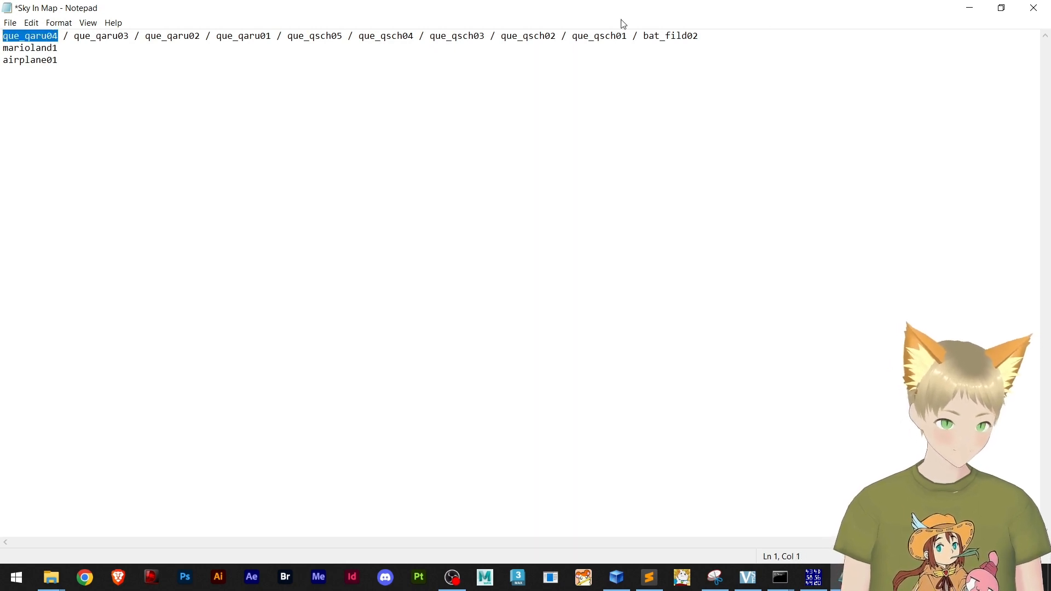
pyautogui.click(983, 11)
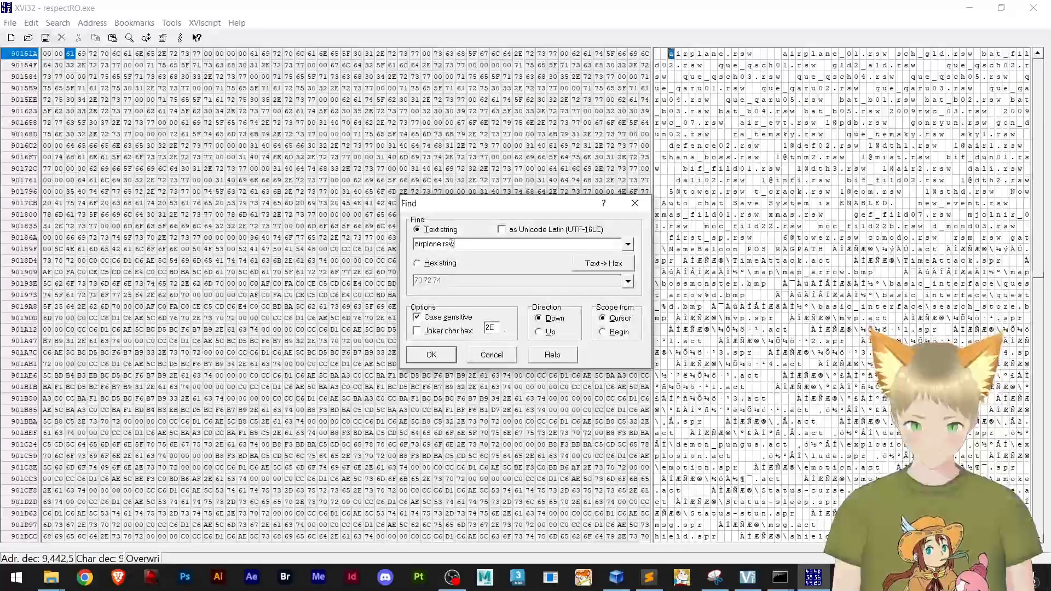
# Replace airplane with que_qaru04 in the search text and find que_qaru04.rsw in respectRO.exe
pyautogui.moveTo(441, 244); pyautogui.dragTo(319, 249)
pyautogui.hotkey('ctrl', 'v')
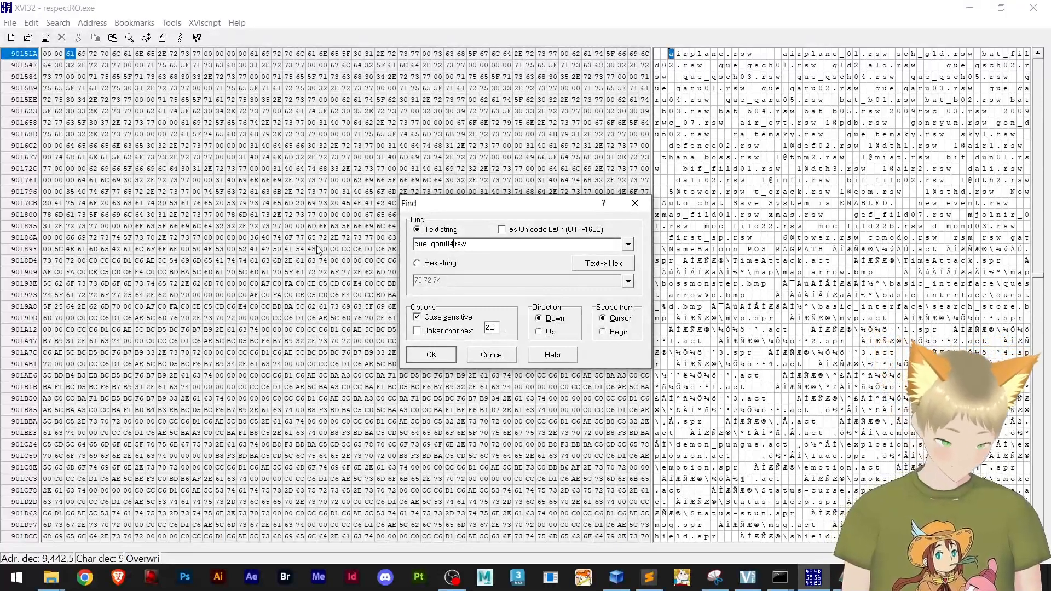
pyautogui.click(432, 355)
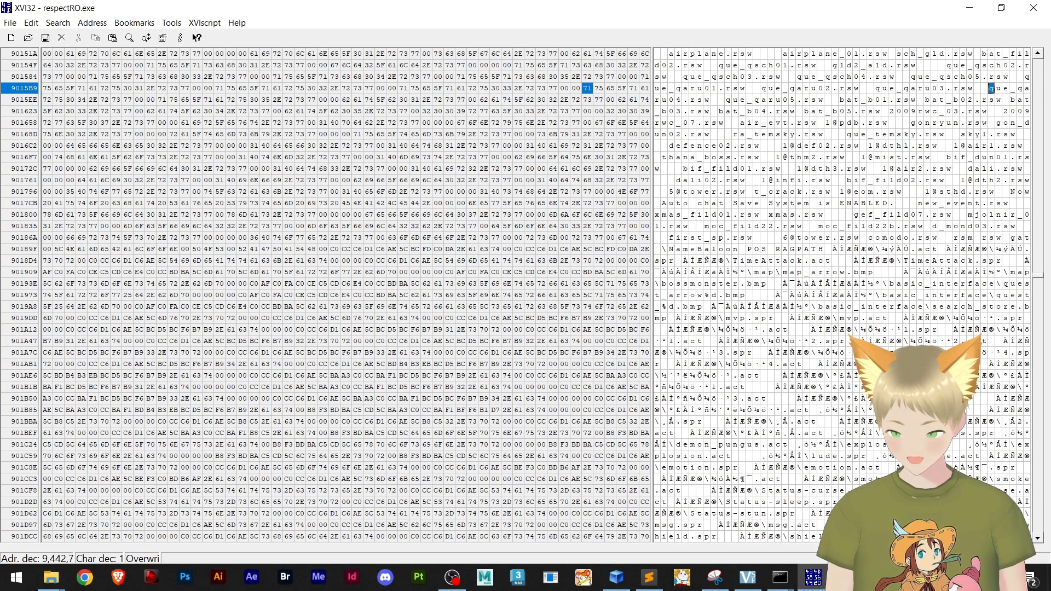
# Switch to the Sky In Map notes, restore the window from maximized and move it off the hex editor's screen
pyautogui.hotkey('alt', 'Tab')
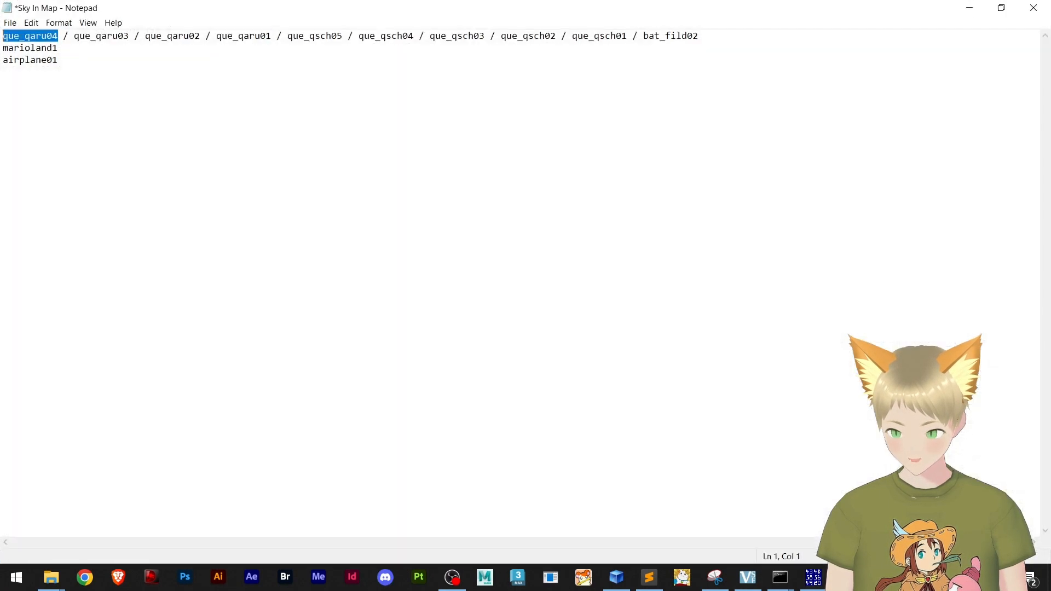
pyautogui.doubleClick(326, 10)
pyautogui.moveTo(355, 198); pyautogui.dragTo(1050, 241)
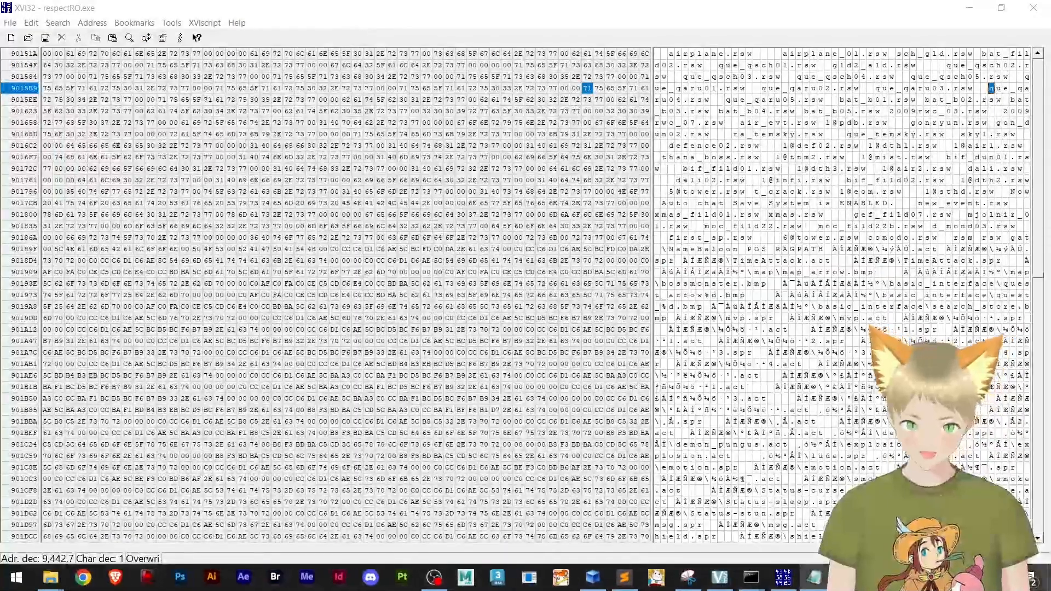
pyautogui.click(992, 91)
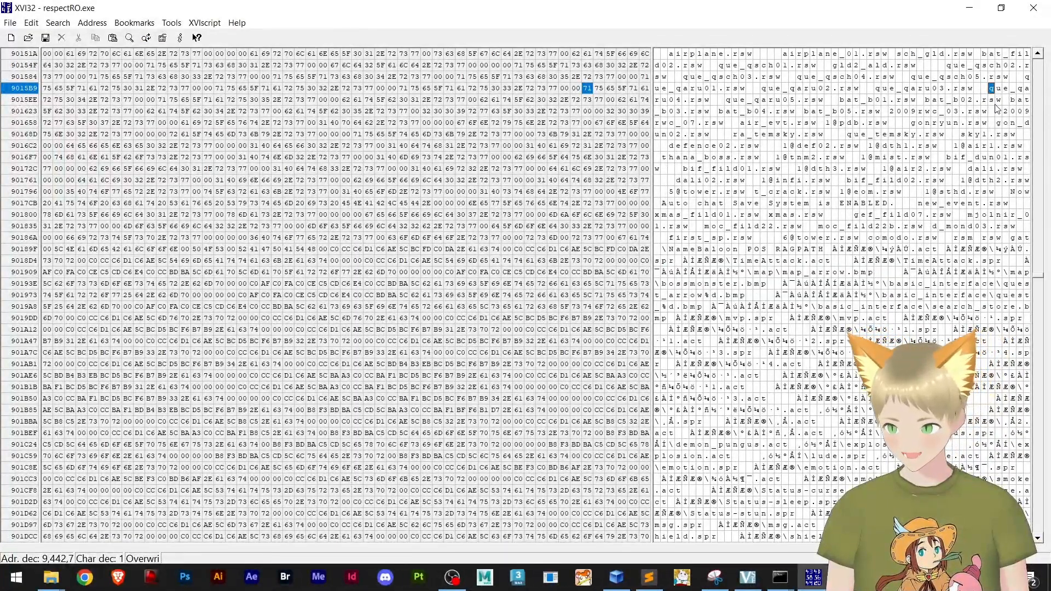
pyautogui.write('a')
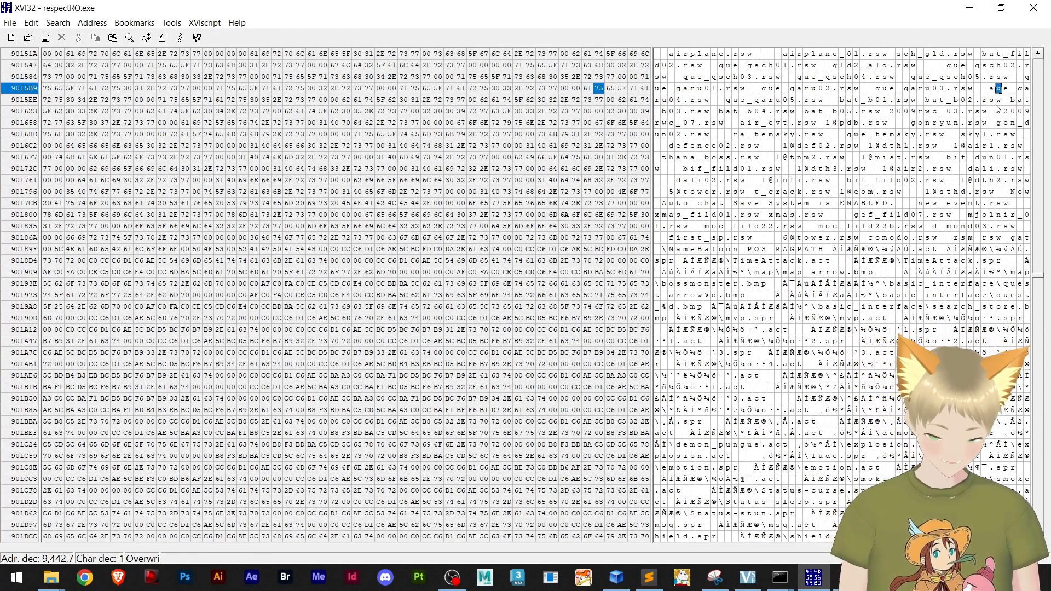
pyautogui.write('i')
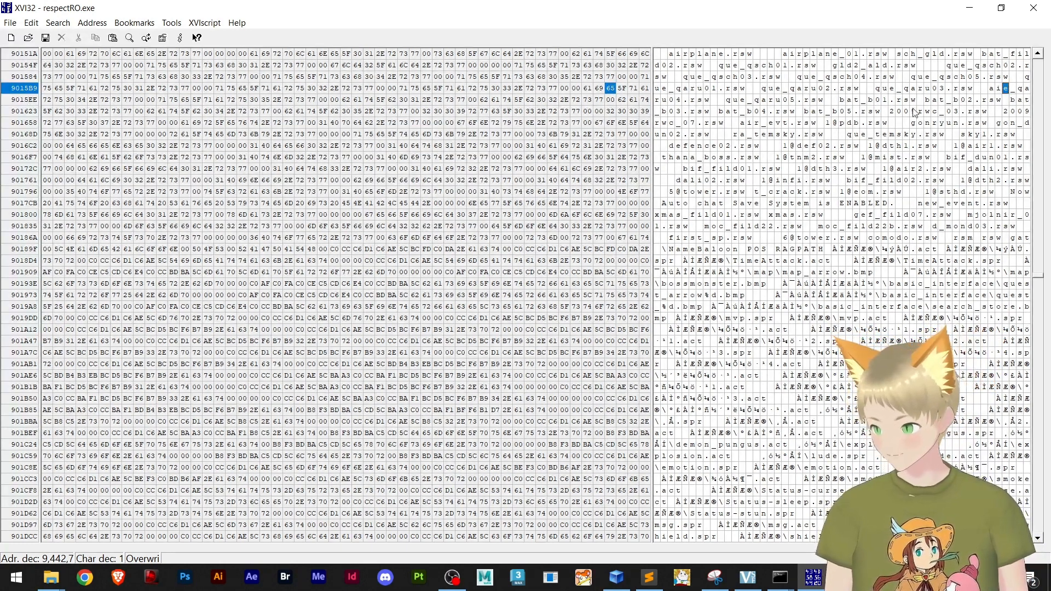
# Overwrite the map name que_qaru04 with marioland1 in the text area, keeping the .rsw extension
pyautogui.click(992, 89)
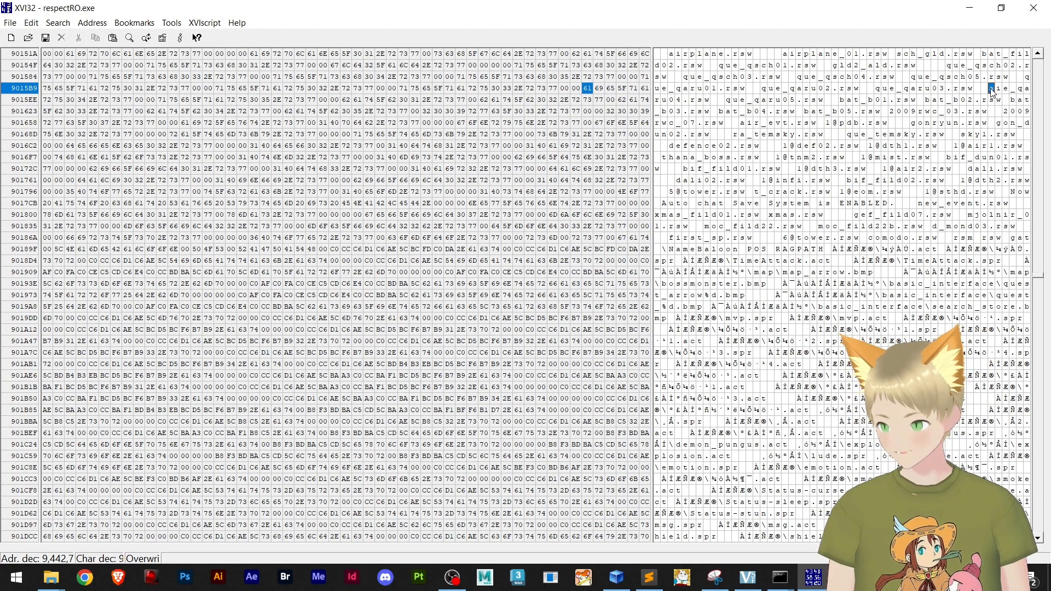
pyautogui.write('ma')
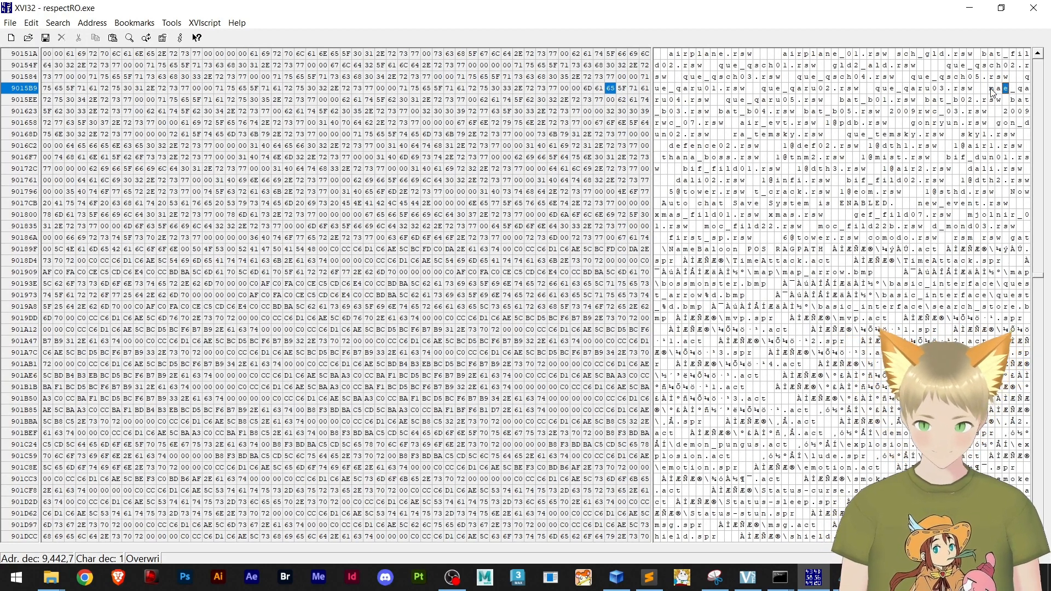
pyautogui.write('r')
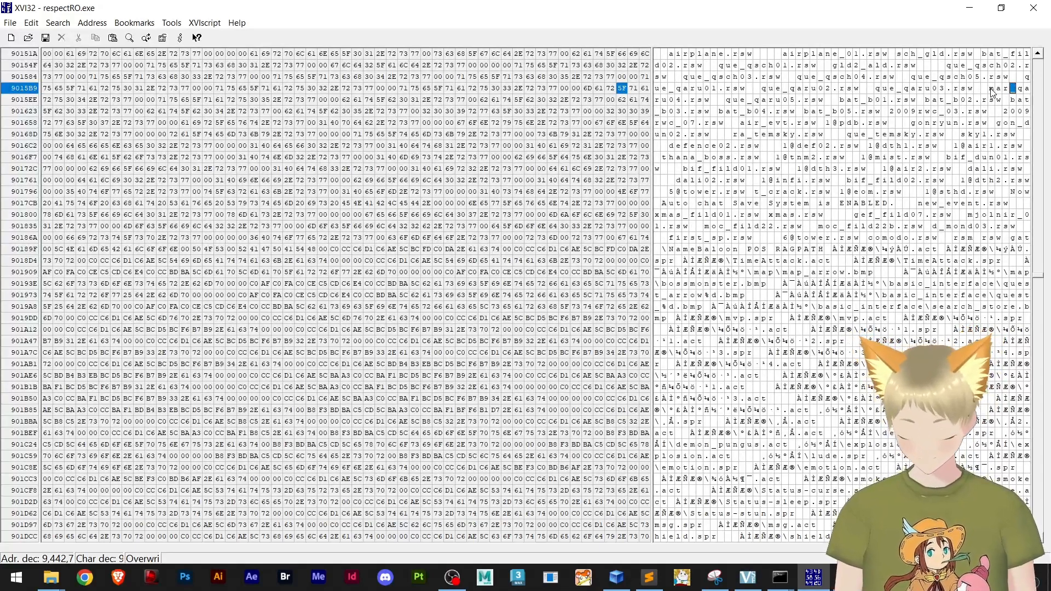
pyautogui.write('io')
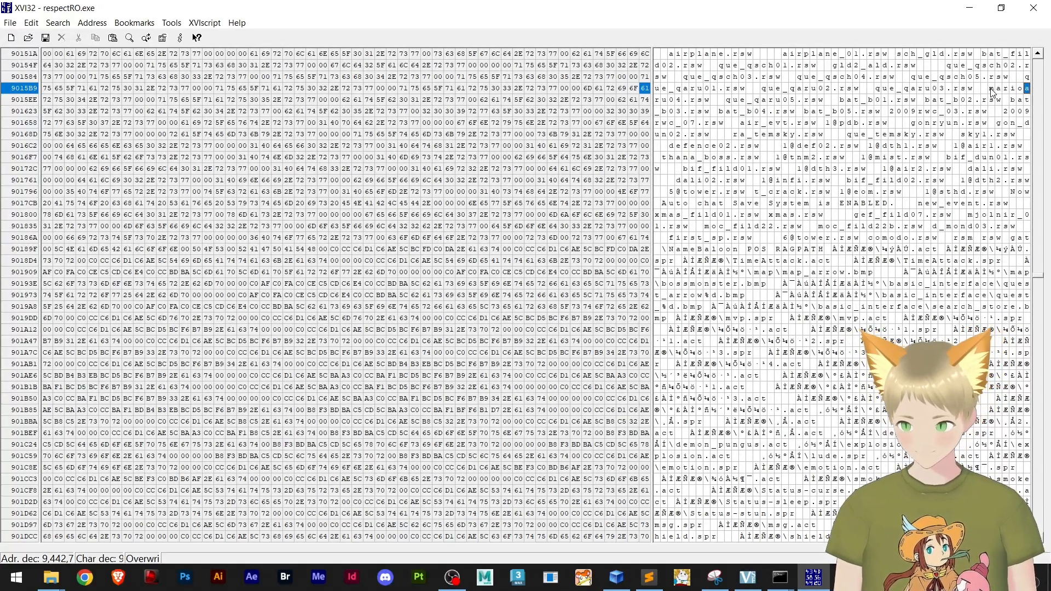
pyautogui.write('la')
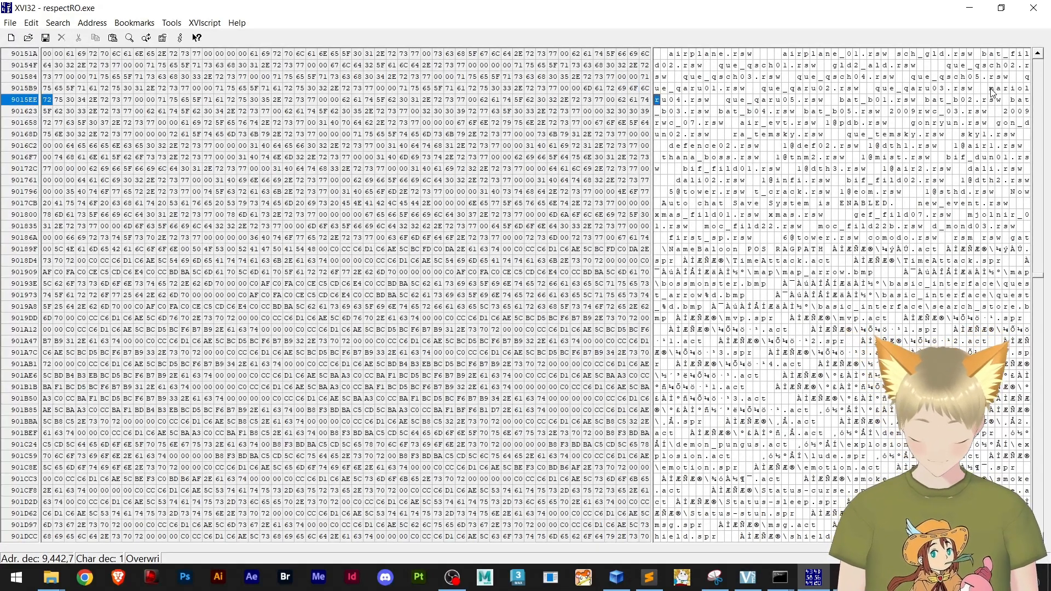
pyautogui.write('nd')
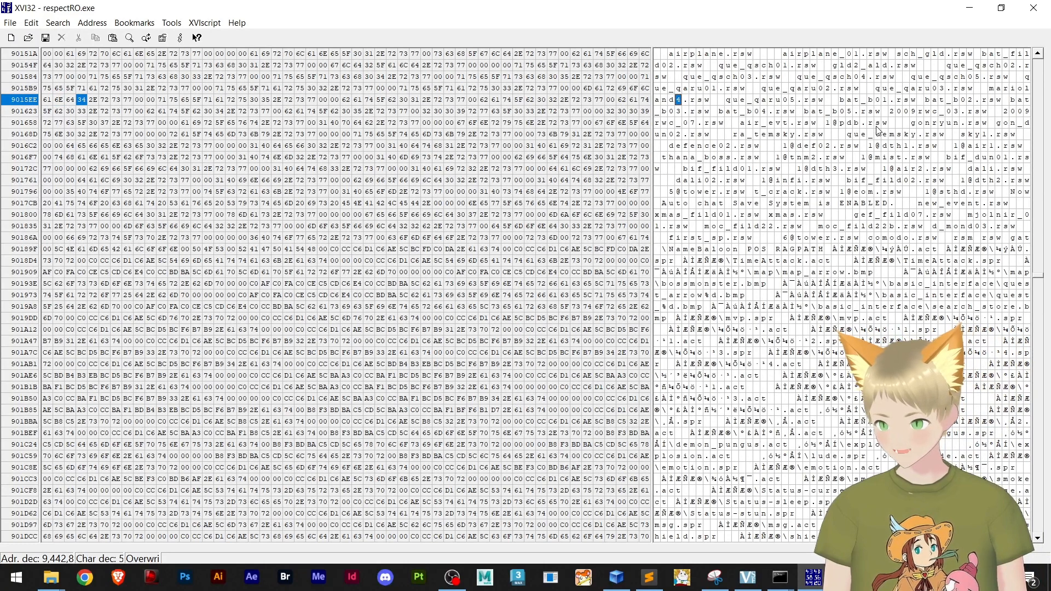
pyautogui.write('1')
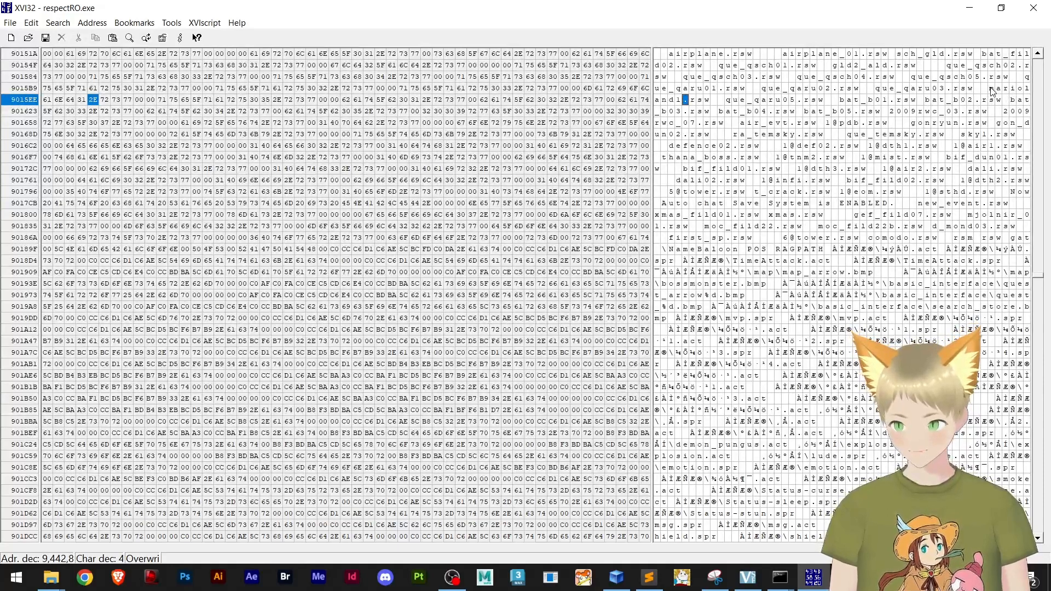
# Save the edited respectRO.exe and close the hex editor
pyautogui.click(11, 22)
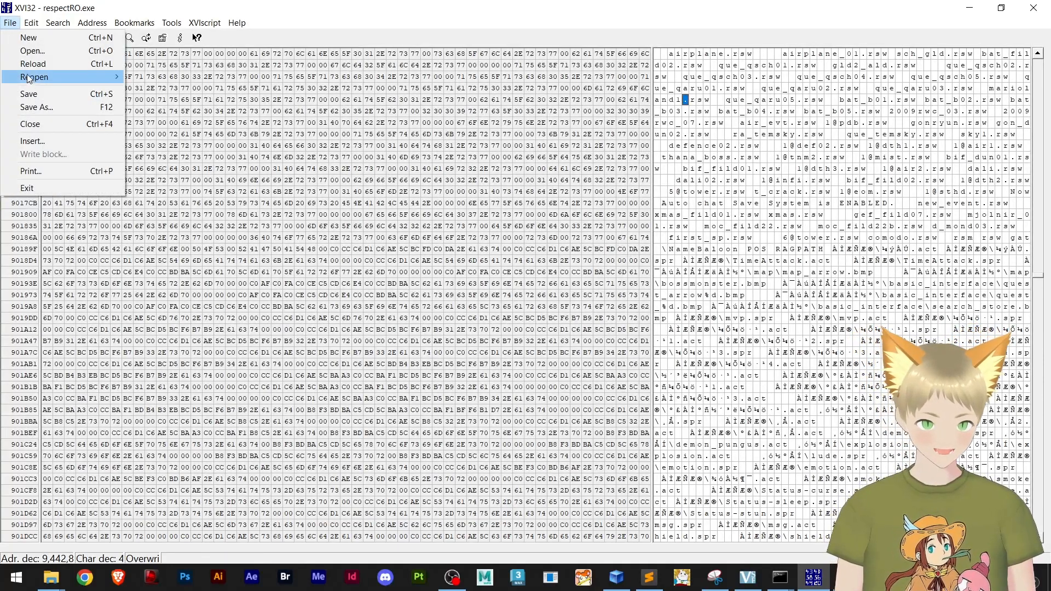
pyautogui.click(41, 93)
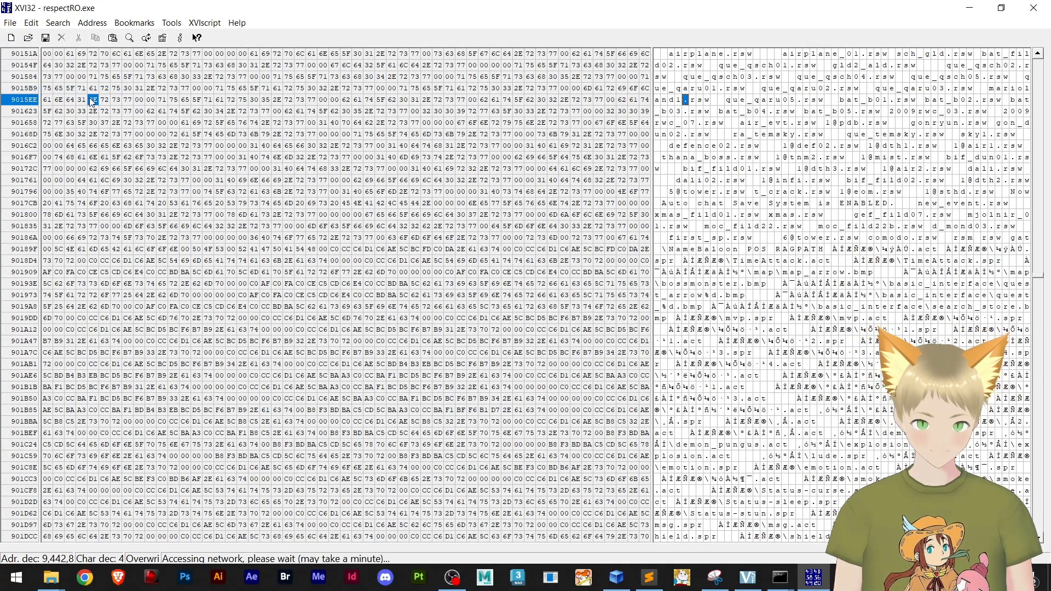
pyautogui.click(1033, 7)
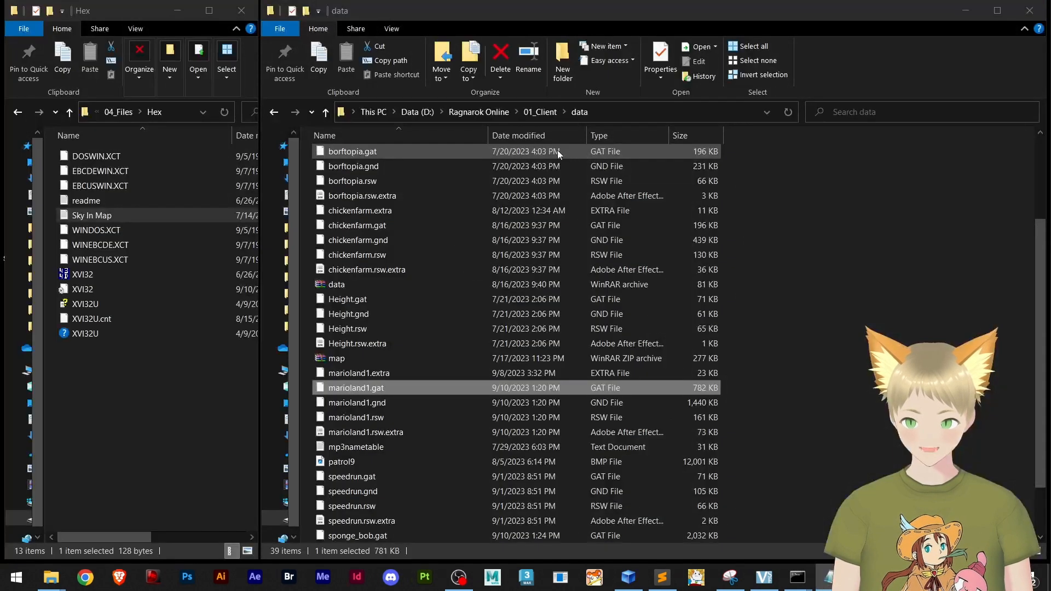
# Check the marioland1 map files in the data folder and go up to the 01_Client folder
pyautogui.click(819, 339)
pyautogui.scroll(-2, 532, 405)
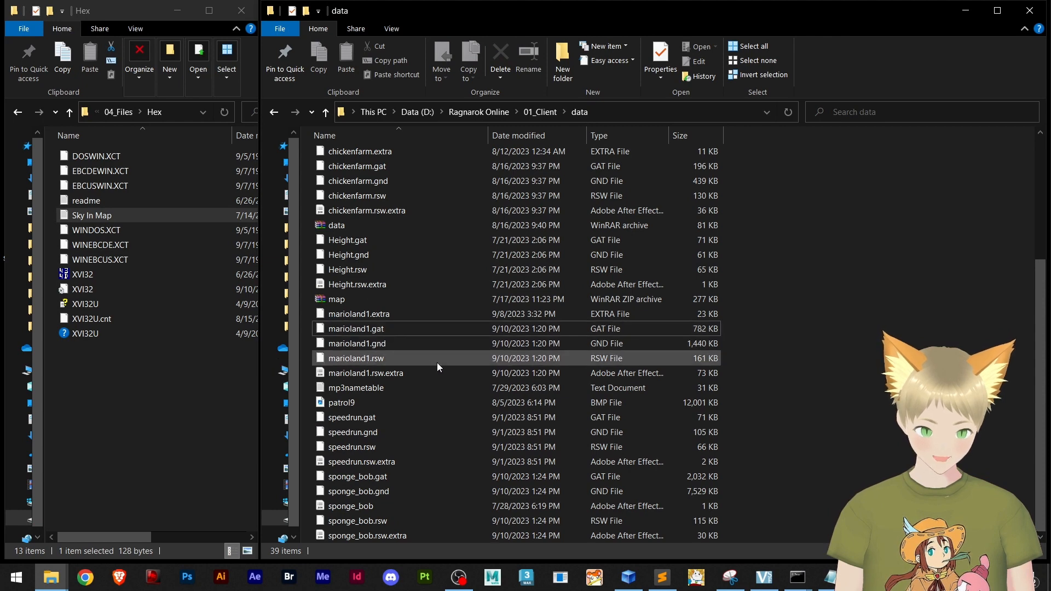
pyautogui.scroll(5, 437, 362)
pyautogui.click(536, 110)
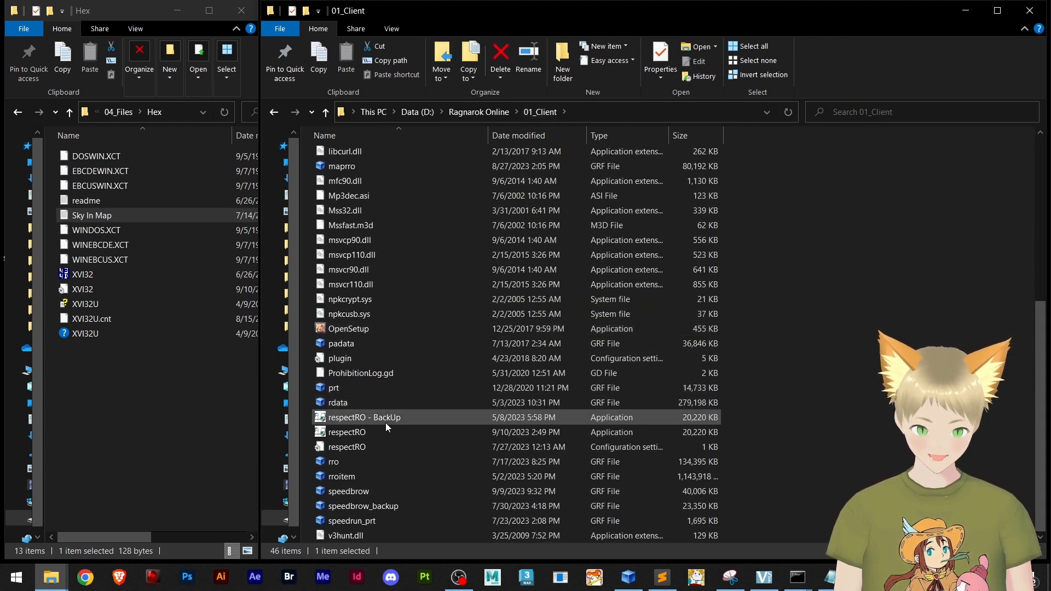
# Launch the edited respectRO application, not its BackUp copy, from the 01_Client folder
pyautogui.click(350, 435)
pyautogui.doubleClick(350, 435)
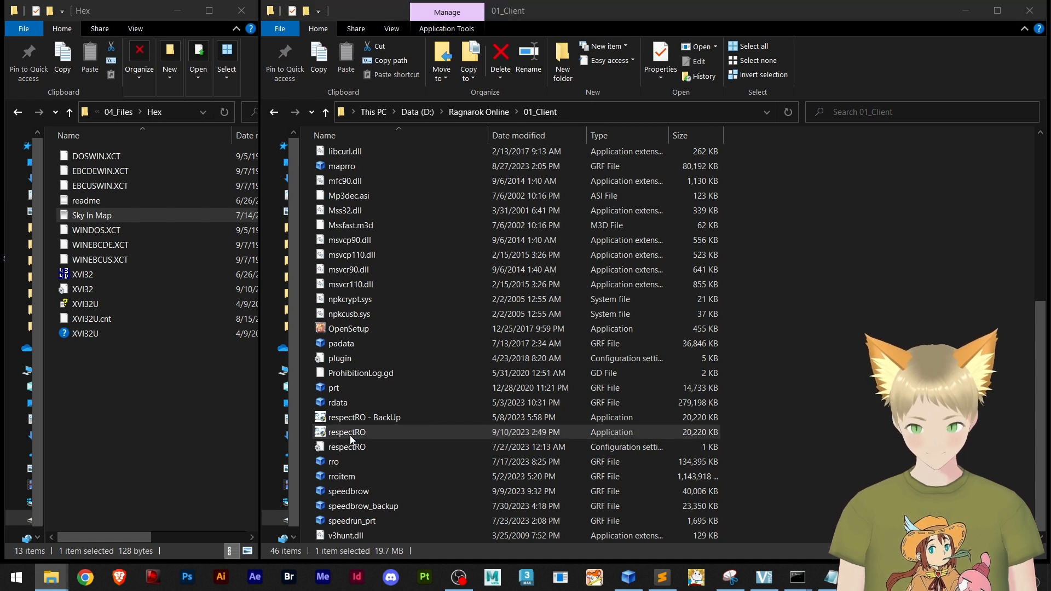
pyautogui.doubleClick(350, 437)
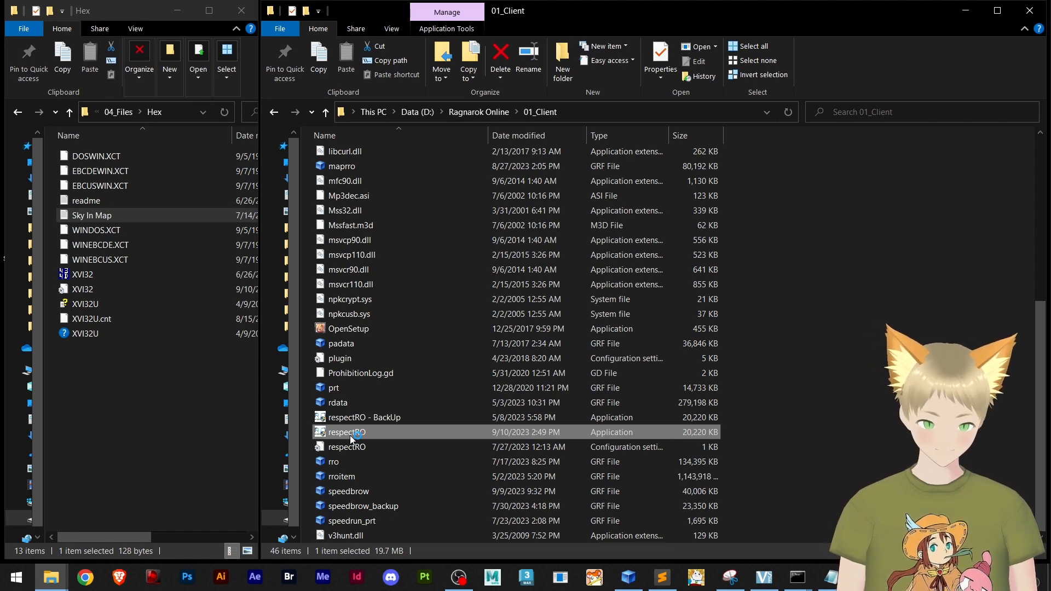
pyautogui.doubleClick(350, 433)
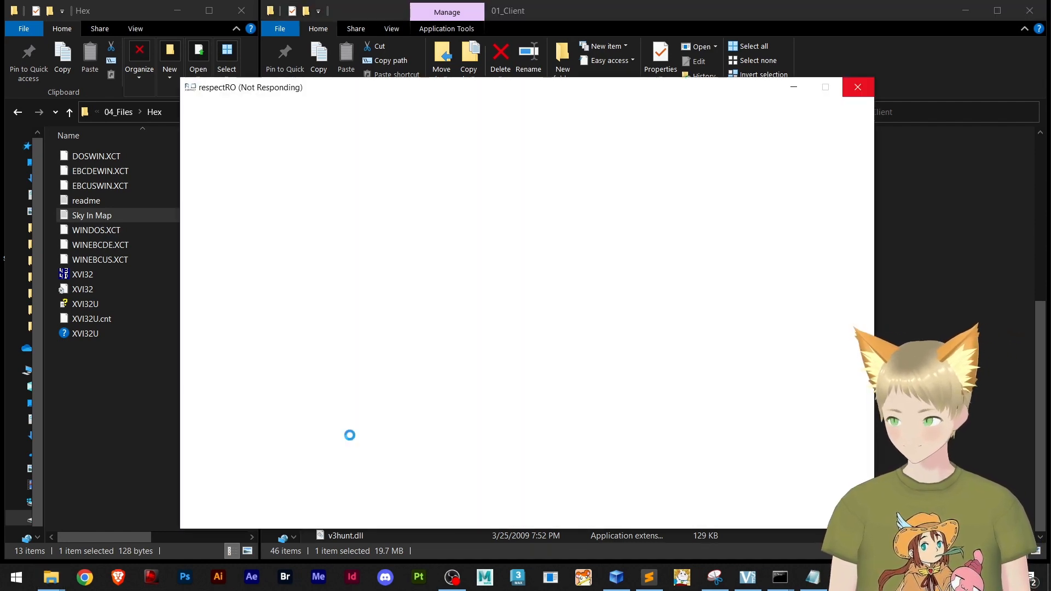
# Log in with the account password, enter the game with the Speedrun character and dismiss the resource loading error
pyautogui.write('**')
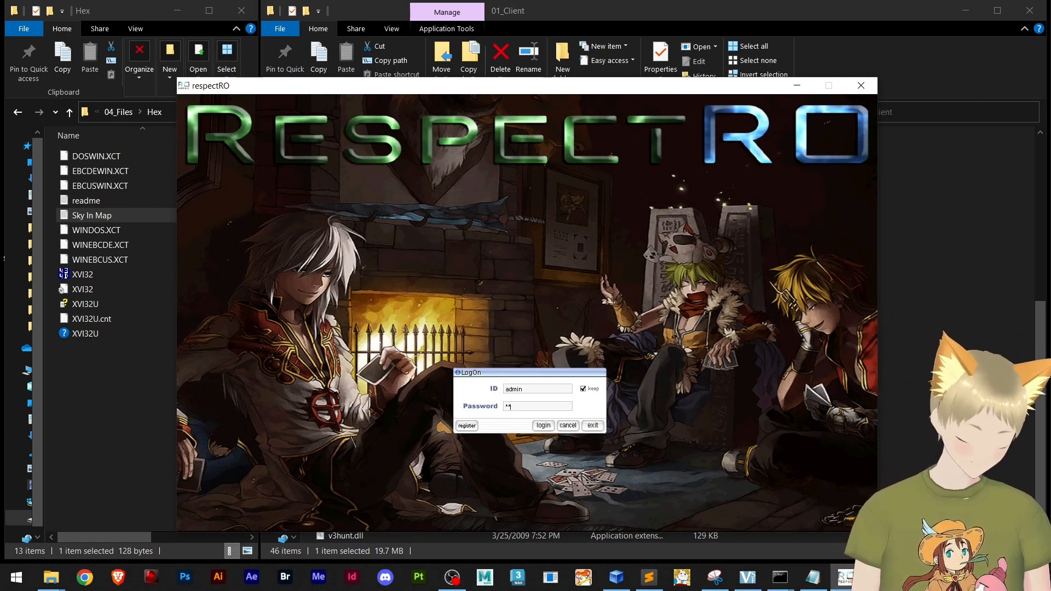
pyautogui.press('Return')
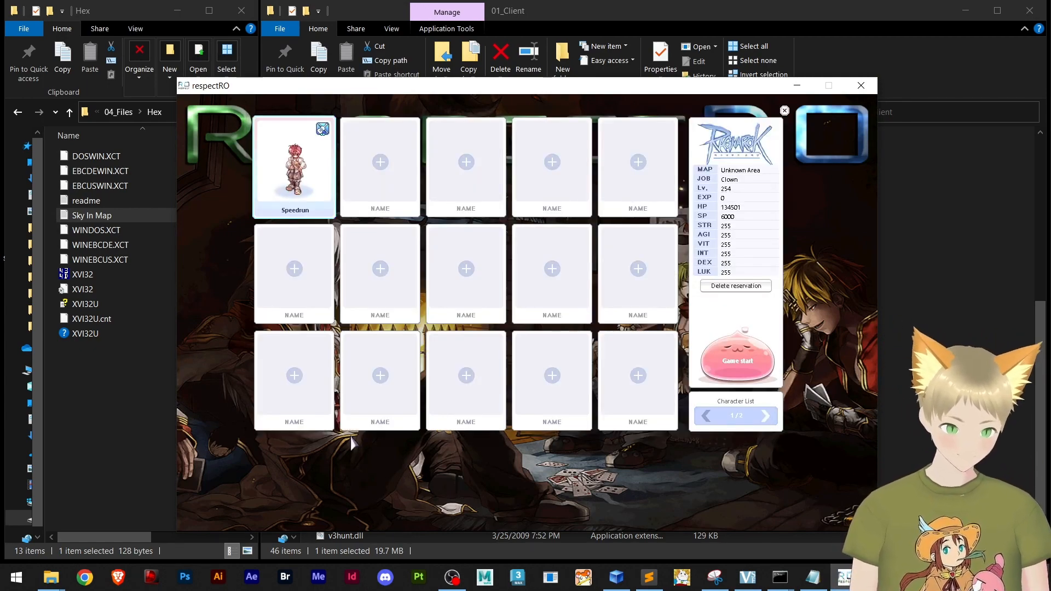
pyautogui.press('Return')
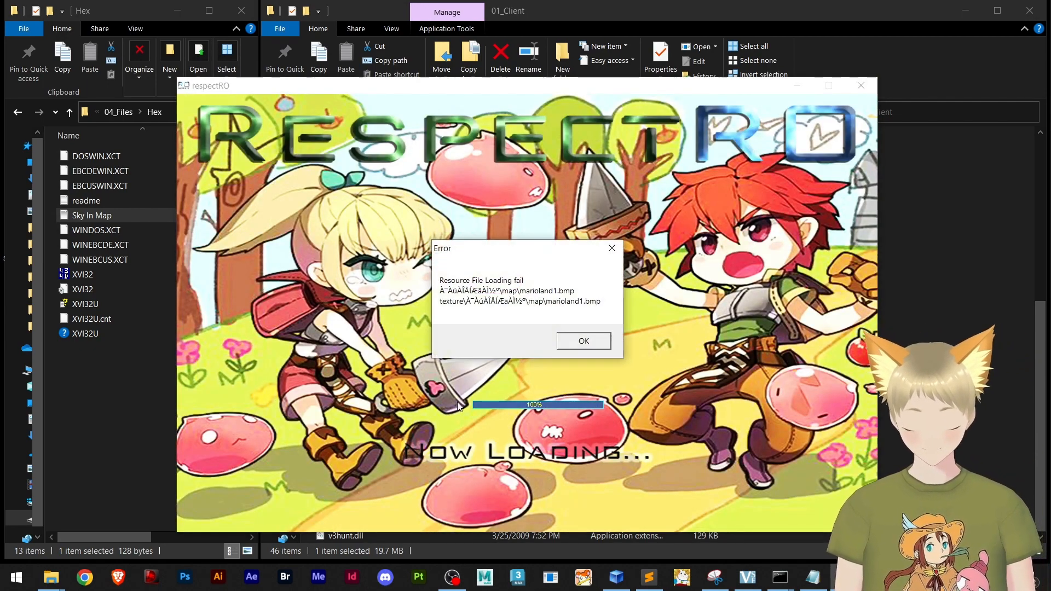
pyautogui.click(581, 341)
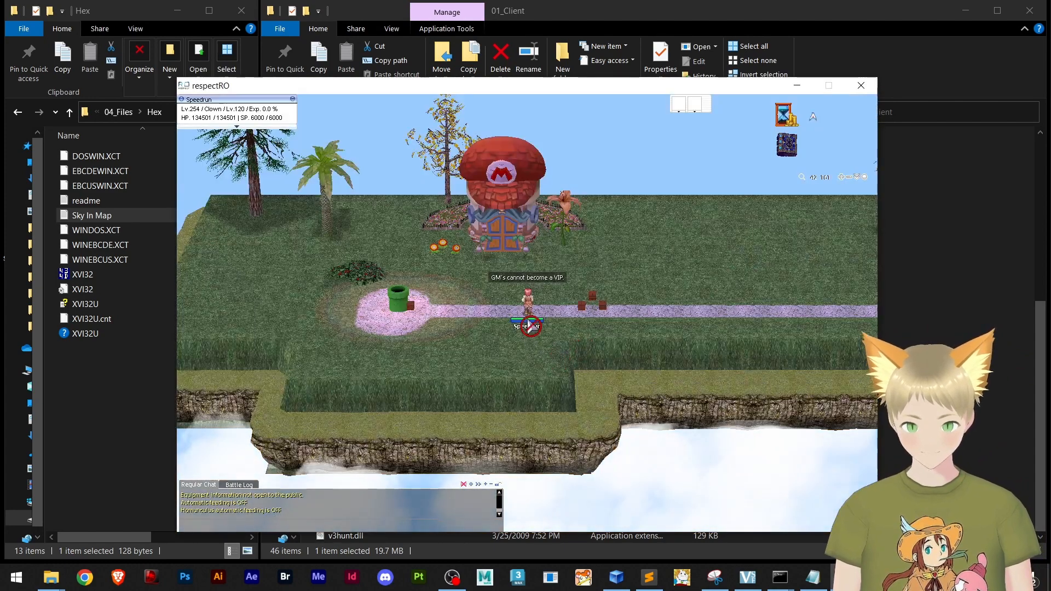
# Walk the character around the green pipe and turn the camera to examine the sky around the map
pyautogui.click(485, 312)
pyautogui.click(475, 316)
pyautogui.scroll(3, 591, 344)
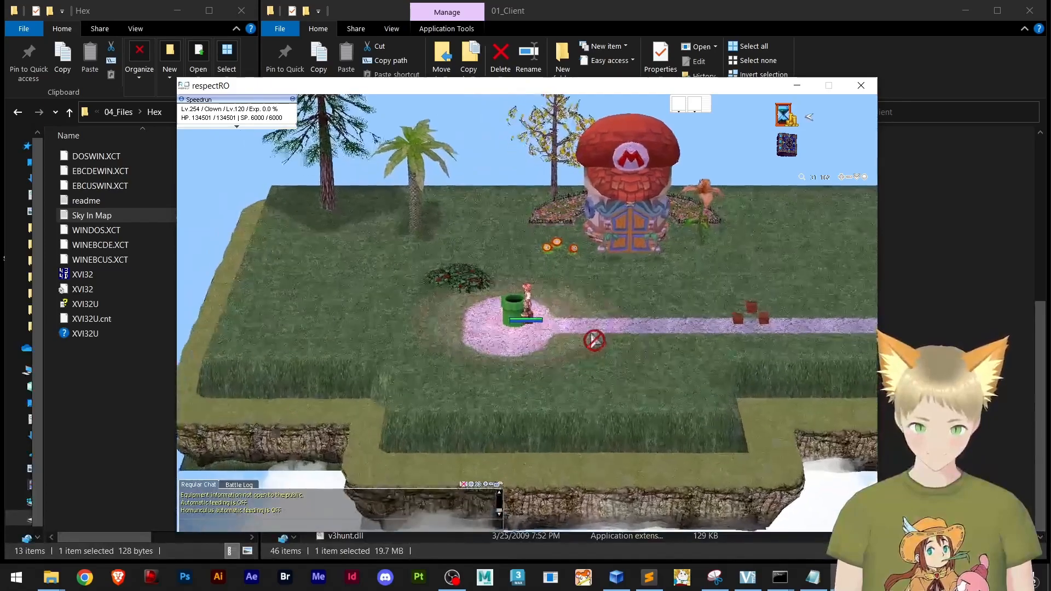
pyautogui.moveTo(594, 345); pyautogui.dragTo(582, 305)
pyautogui.click(567, 337)
pyautogui.click(607, 343)
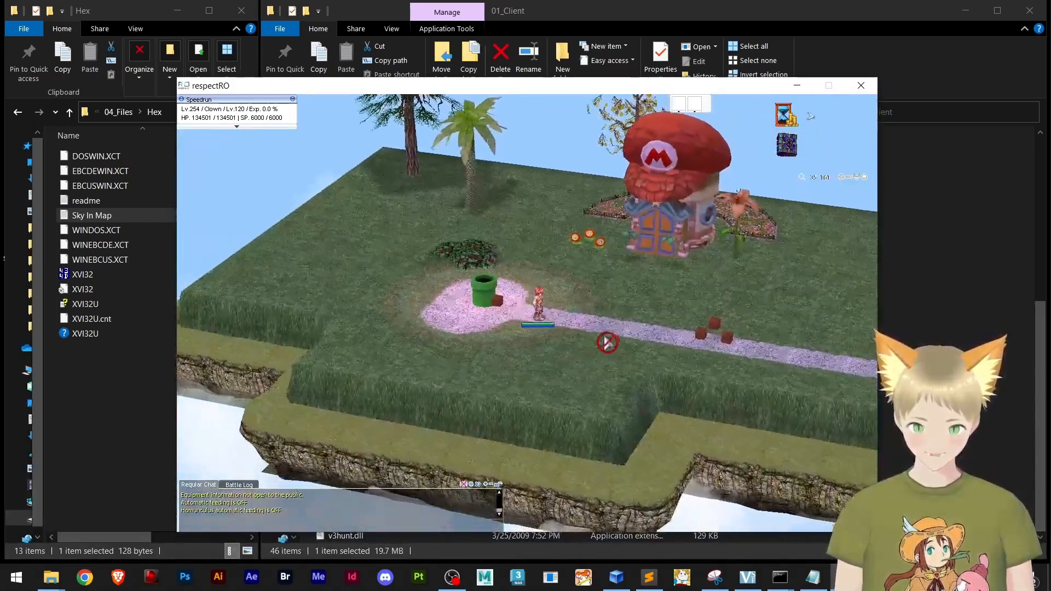
# Walk along the stone path toward the brick blocks and examine the sky below the map's edge
pyautogui.click(625, 329)
pyautogui.click(623, 338)
pyautogui.click(626, 347)
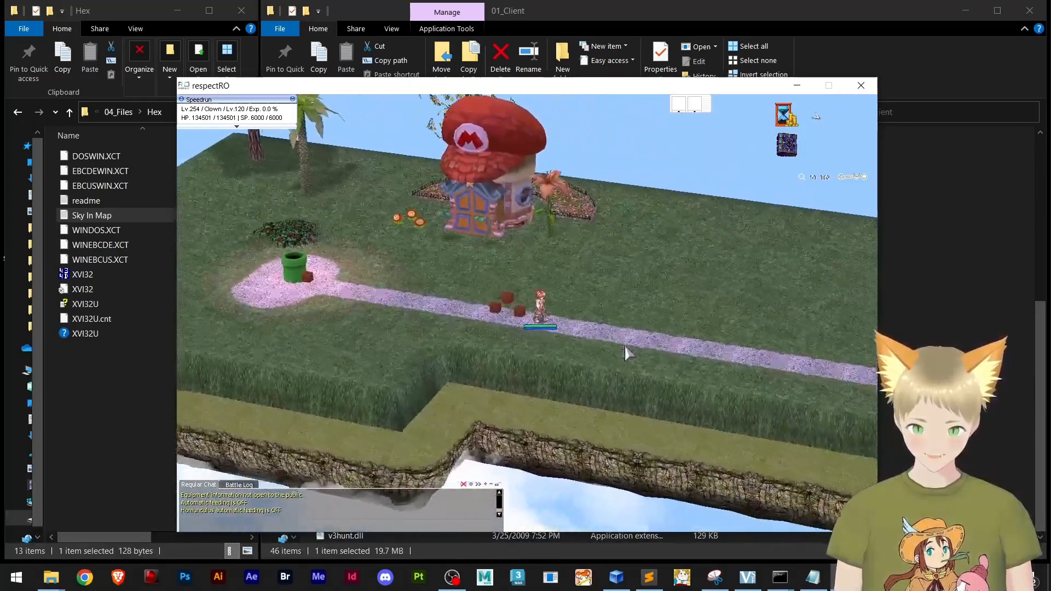
pyautogui.click(663, 333)
pyautogui.click(663, 345)
pyautogui.moveTo(663, 346)
pyautogui.mouseDown()
pyautogui.moveTo(593, 354)
pyautogui.moveTo(673, 339)
pyautogui.mouseUp()
pyautogui.click(675, 308)
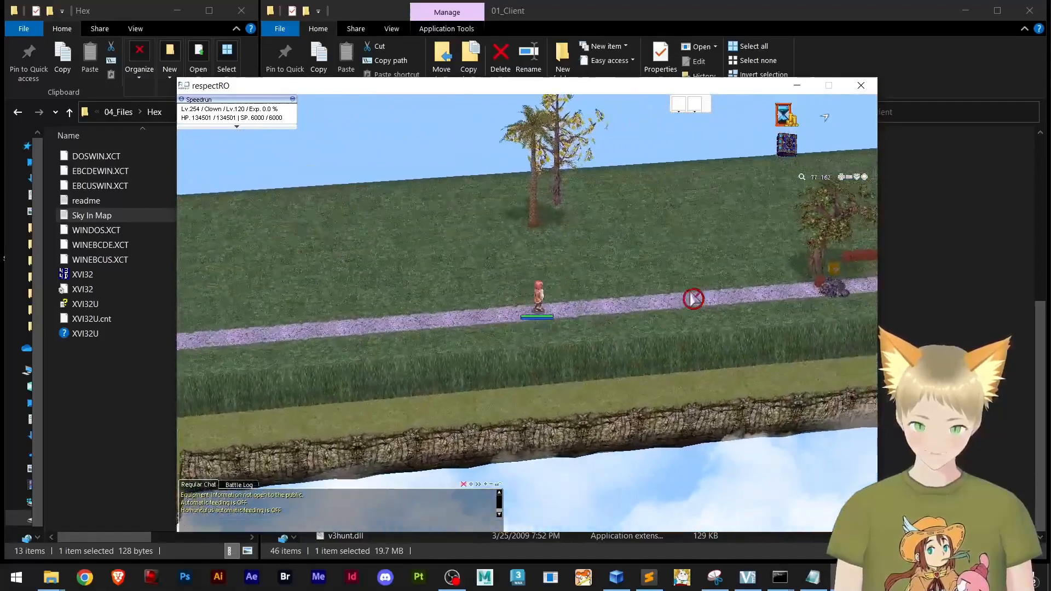
pyautogui.click(723, 300)
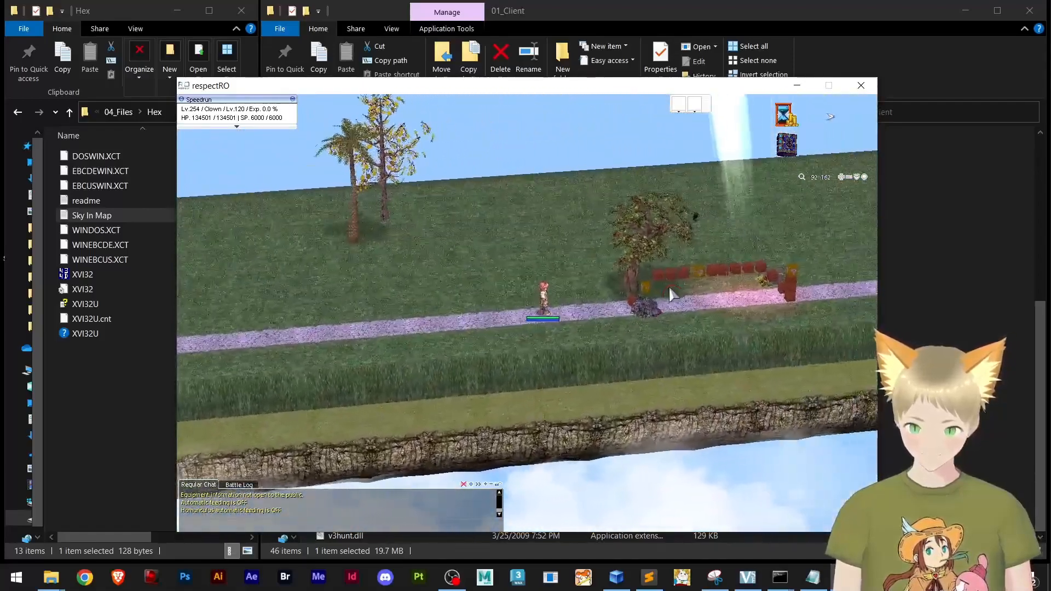
# Walk onto the row of brick blocks by the tree and inspect it up close from a rotated view
pyautogui.scroll(5, 651, 290)
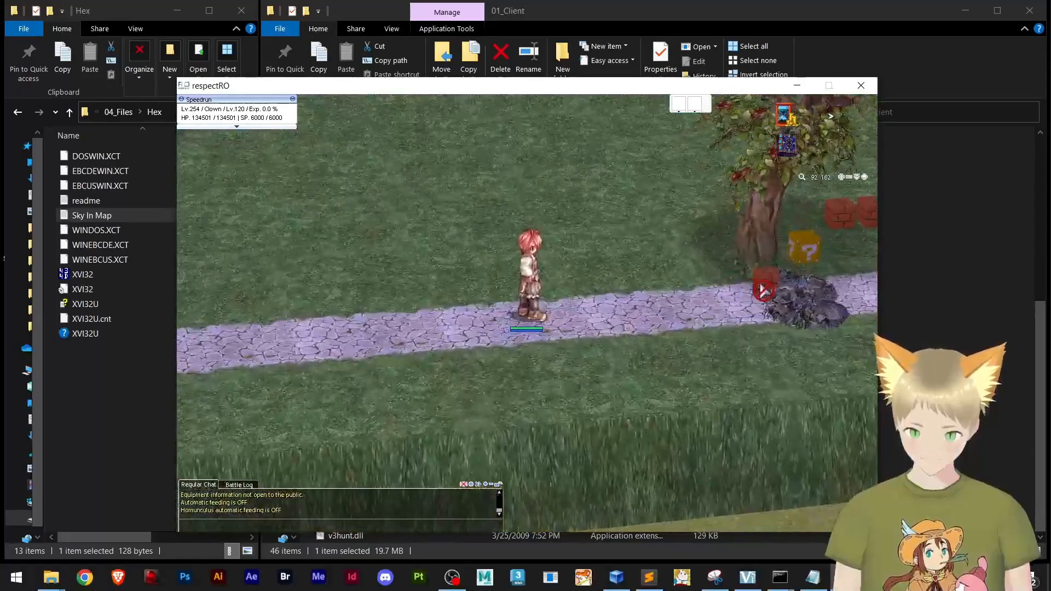
pyautogui.click(637, 277)
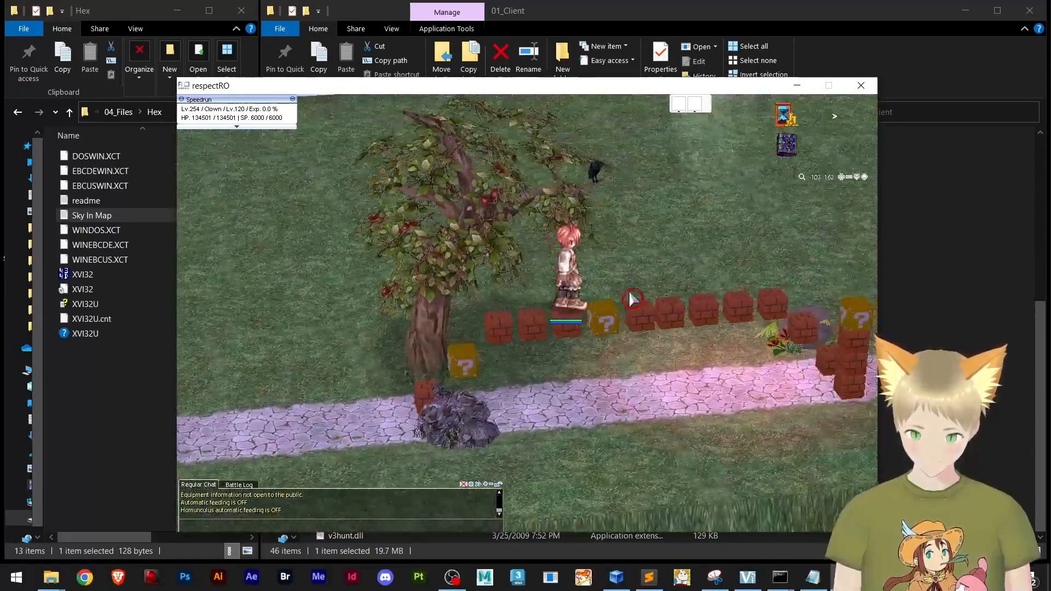
pyautogui.moveTo(629, 297)
pyautogui.mouseDown()
pyautogui.moveTo(581, 301)
pyautogui.moveTo(625, 300)
pyautogui.mouseUp()
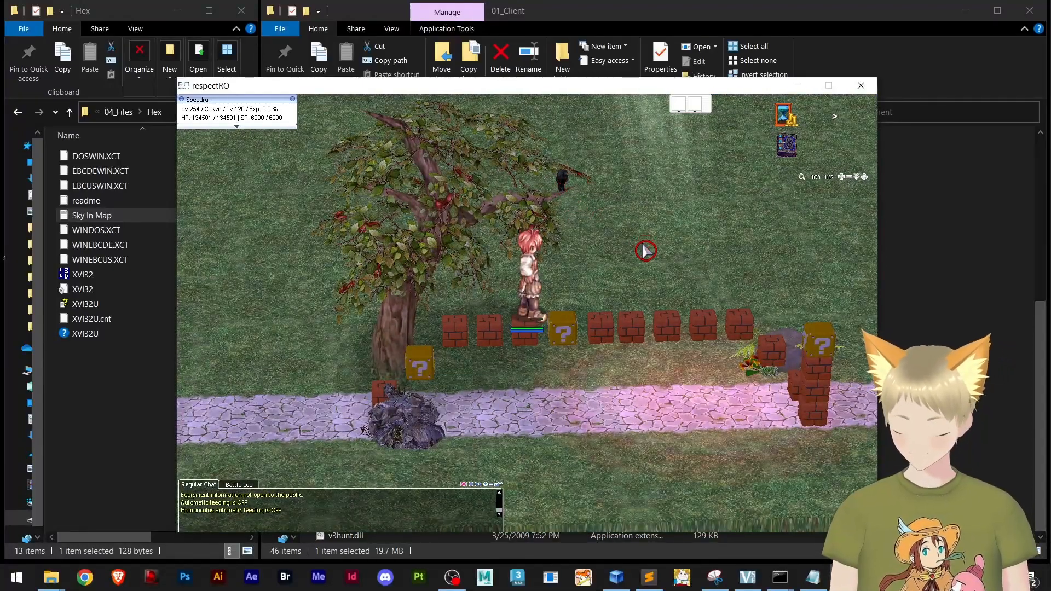
pyautogui.click(728, 326)
pyautogui.moveTo(730, 328); pyautogui.dragTo(673, 380)
pyautogui.click(707, 441)
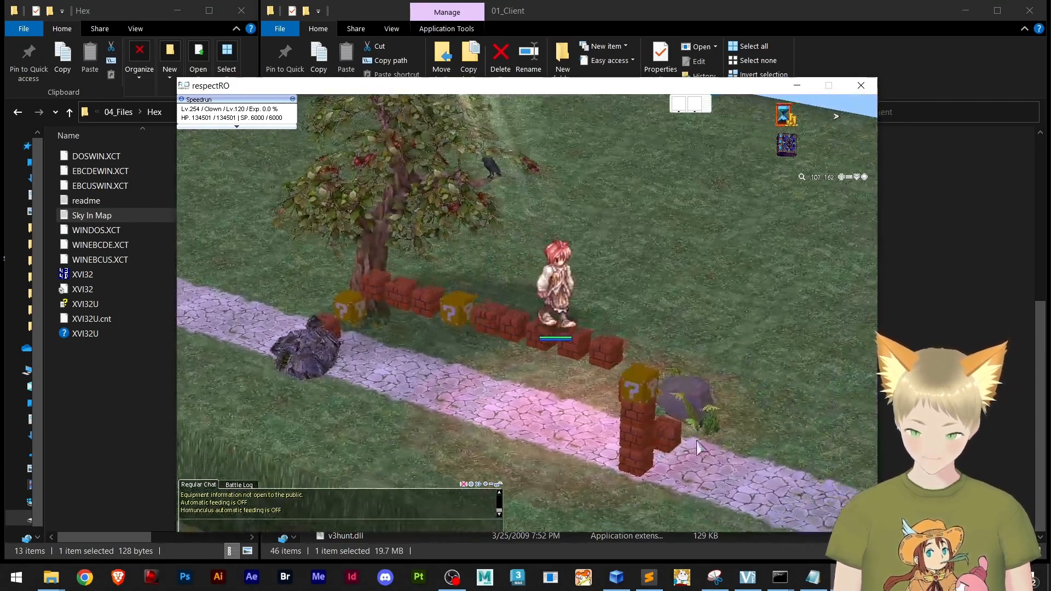
# Walk down to the path and back past the blocks, examining the clouds around the map from farther out
pyautogui.moveTo(697, 444); pyautogui.dragTo(648, 430)
pyautogui.click(583, 445)
pyautogui.scroll(-4, 558, 398)
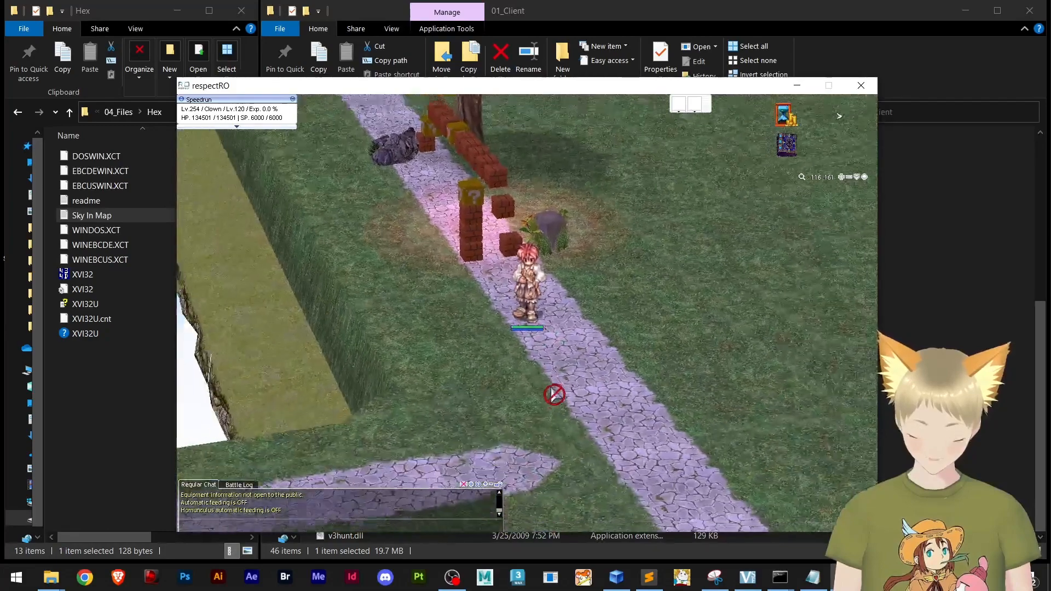
pyautogui.scroll(-4, 551, 390)
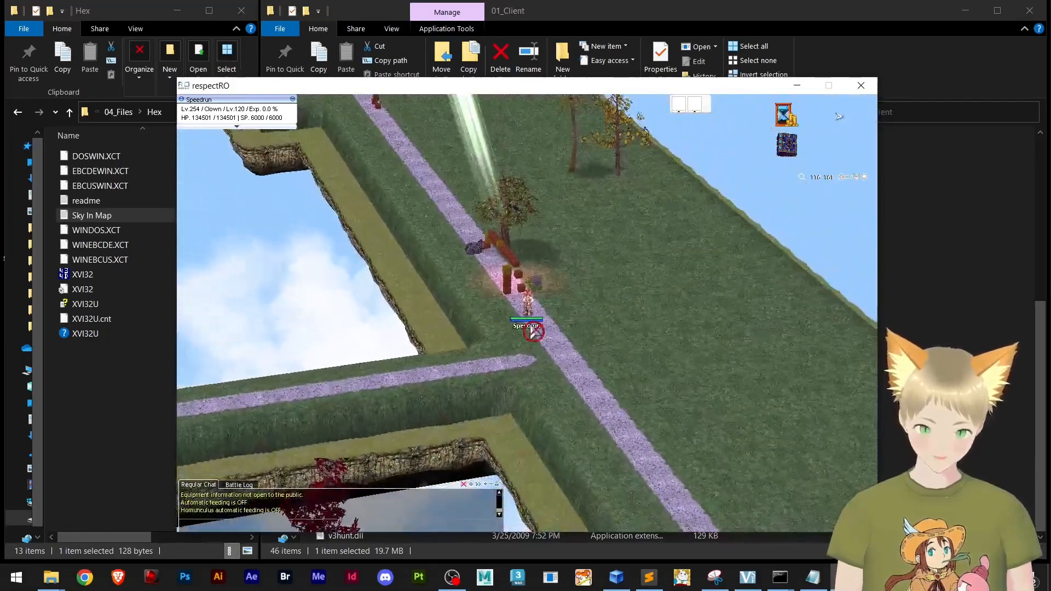
pyautogui.click(511, 252)
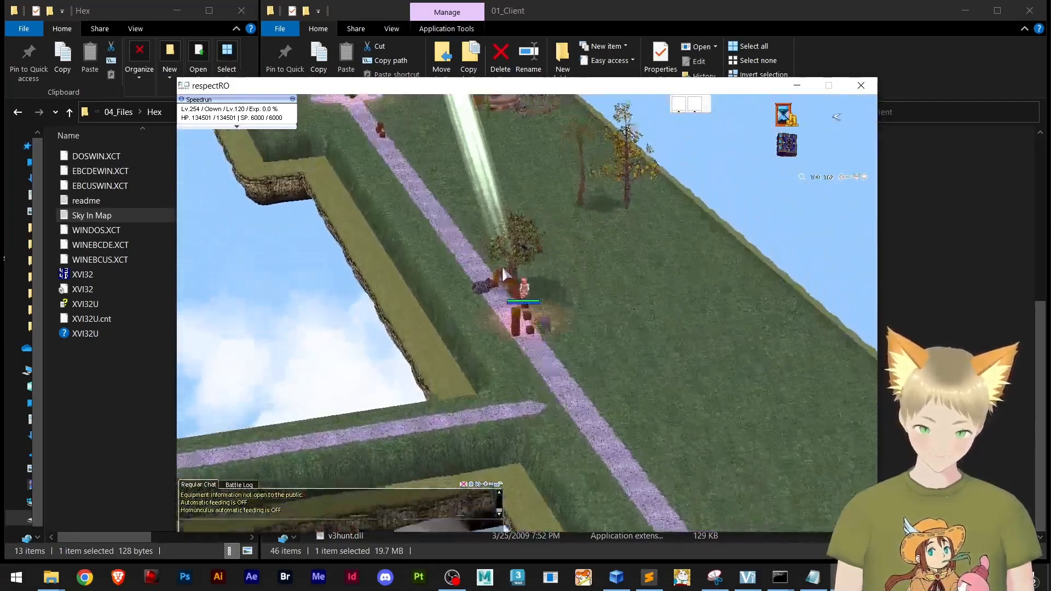
pyautogui.click(478, 280)
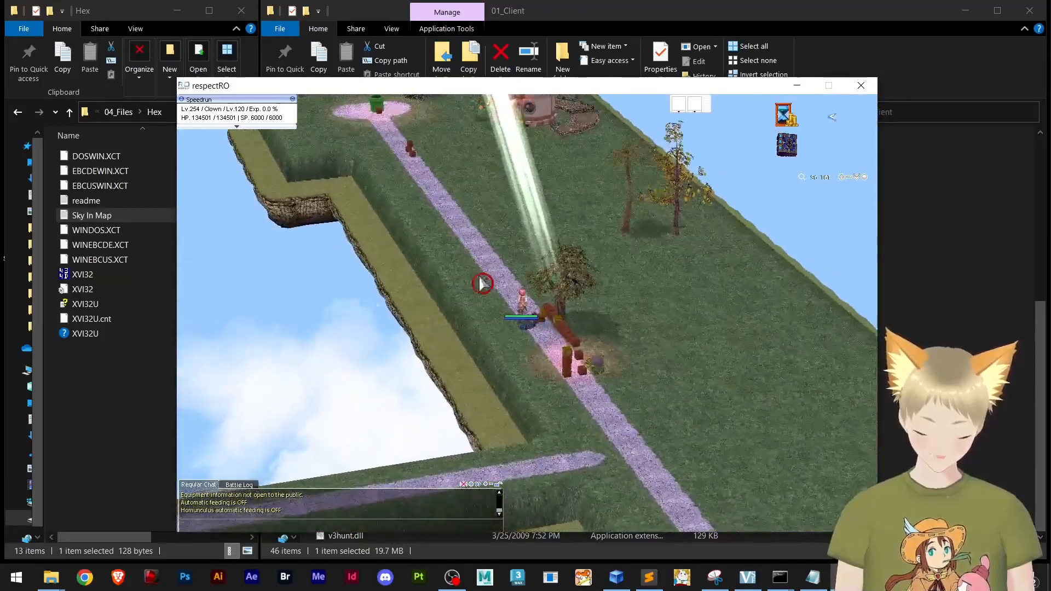
# Walk the character along the stone path to the green pipe, examining the sky around the map from a rotated, closer view
pyautogui.click(495, 259)
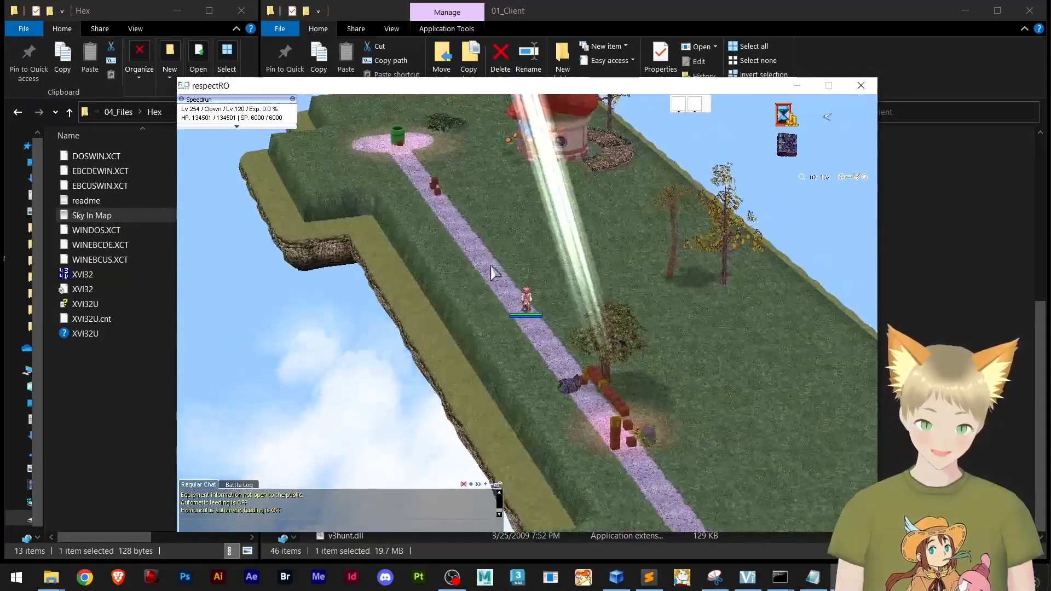
pyautogui.moveTo(491, 280); pyautogui.dragTo(525, 305)
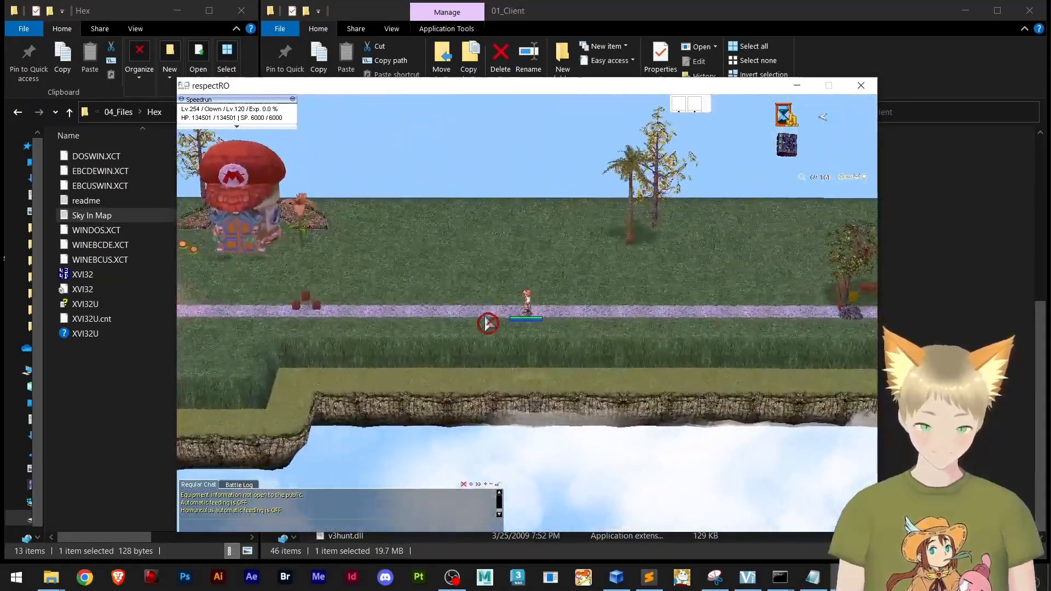
pyautogui.scroll(3, 457, 316)
pyautogui.click(451, 319)
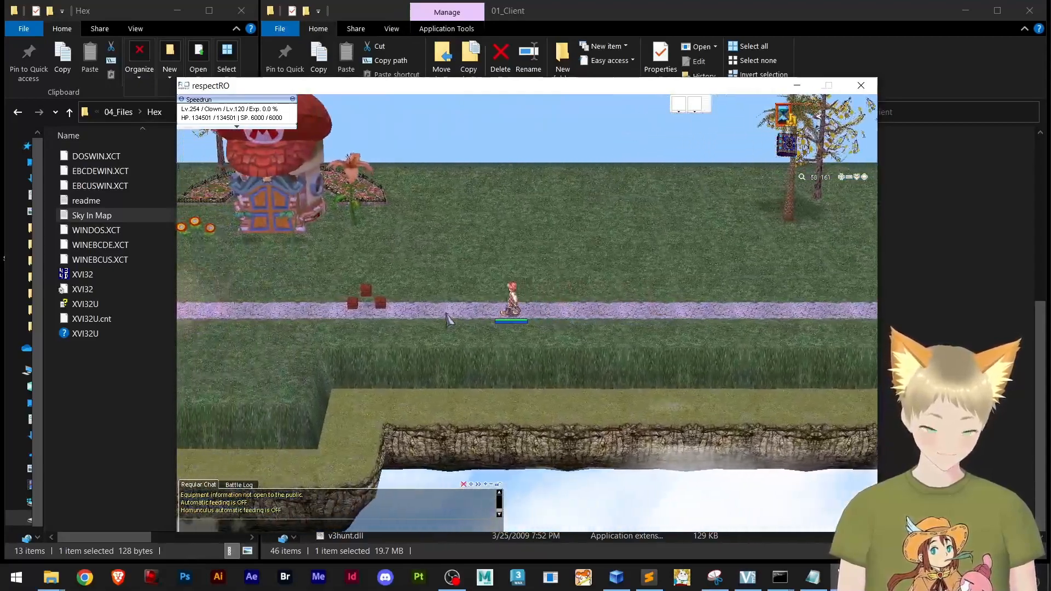
pyautogui.click(430, 320)
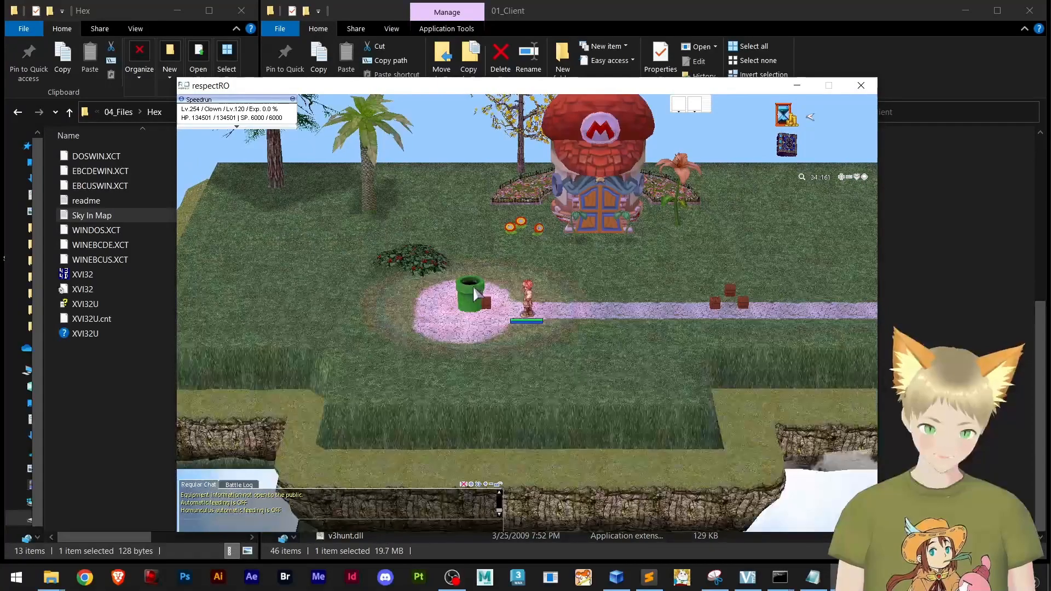
pyautogui.click(473, 289)
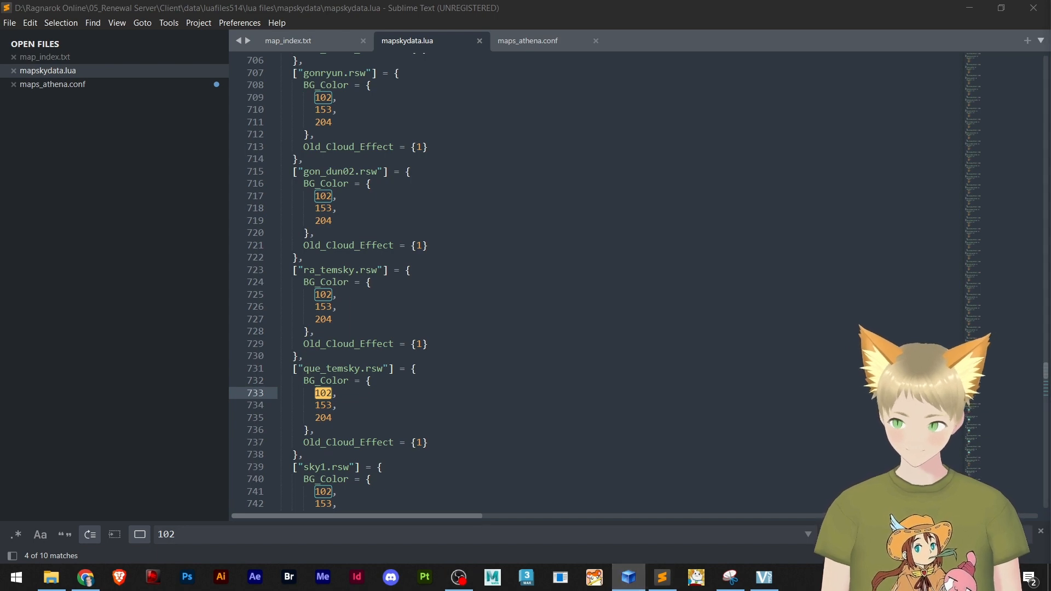
# Look at mapskydata.lub in GRF Editor, and open the LUB file from the mapskydata folder in Notepad
pyautogui.click(628, 577)
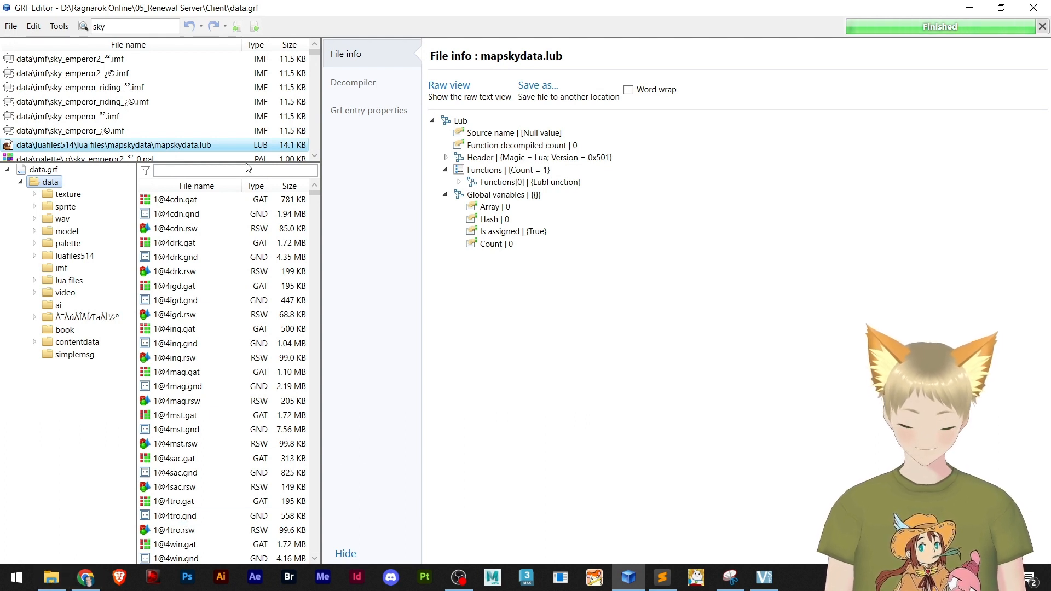
pyautogui.click(51, 577)
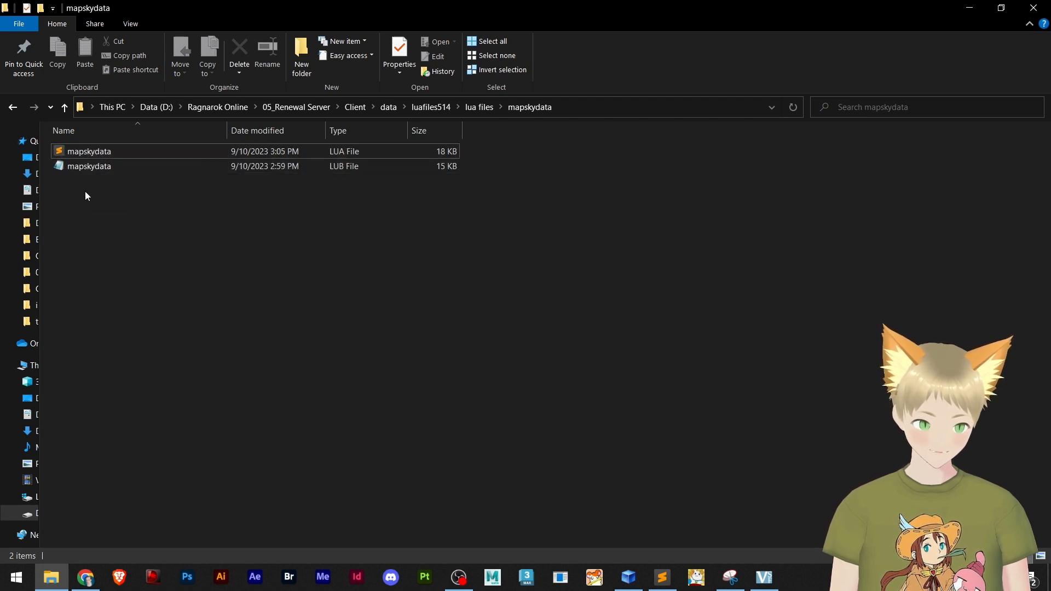
pyautogui.click(97, 147)
pyautogui.click(92, 165)
pyautogui.click(90, 150)
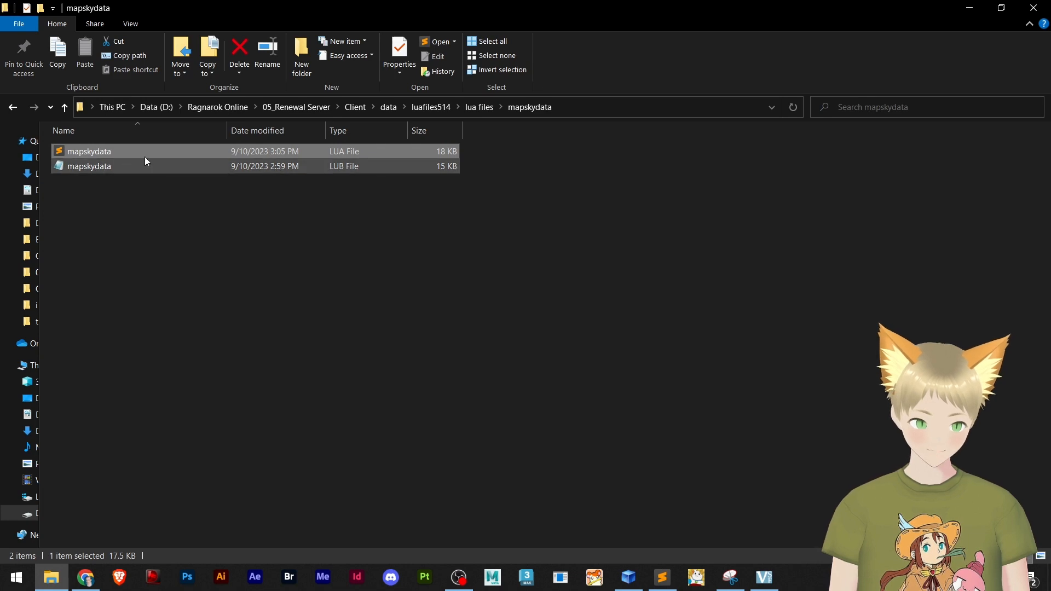
pyautogui.click(90, 167)
pyautogui.doubleClick(93, 170)
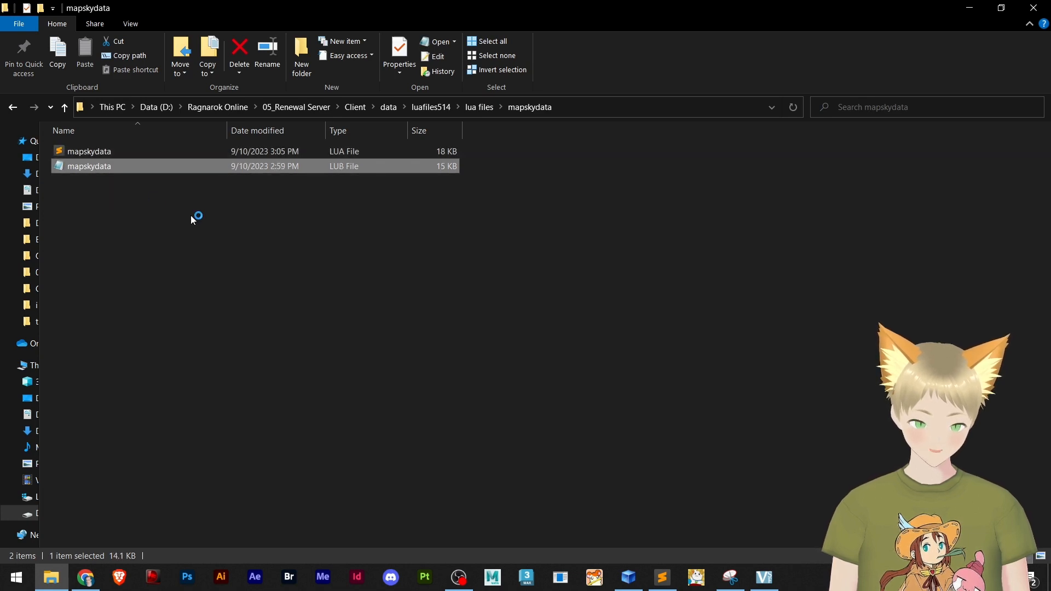
# Examine the compiled contents of mapskydata.lub and close the file
pyautogui.click(269, 210)
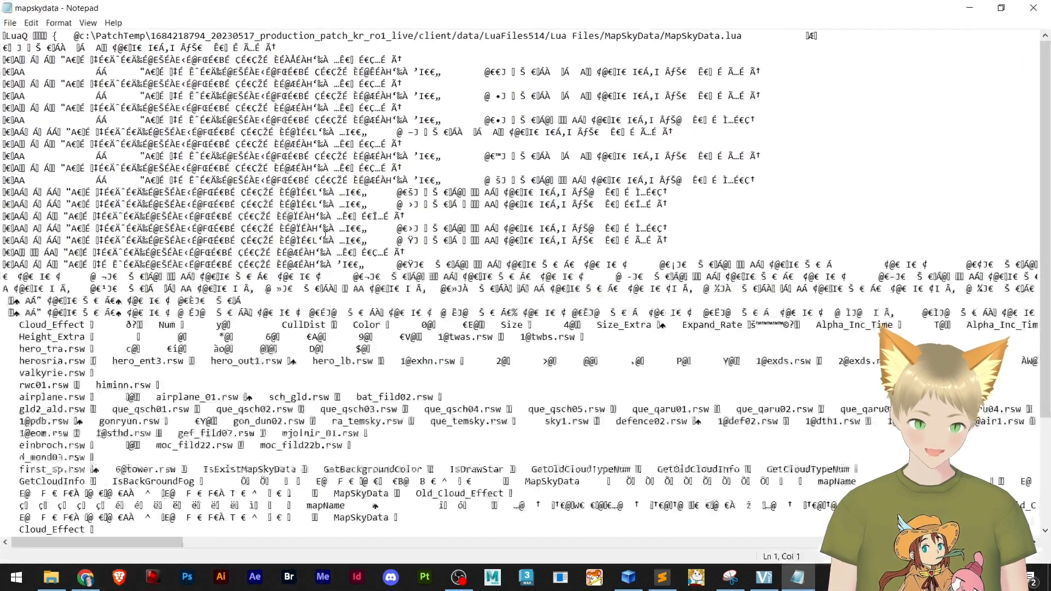
pyautogui.scroll(-4, 551, 241)
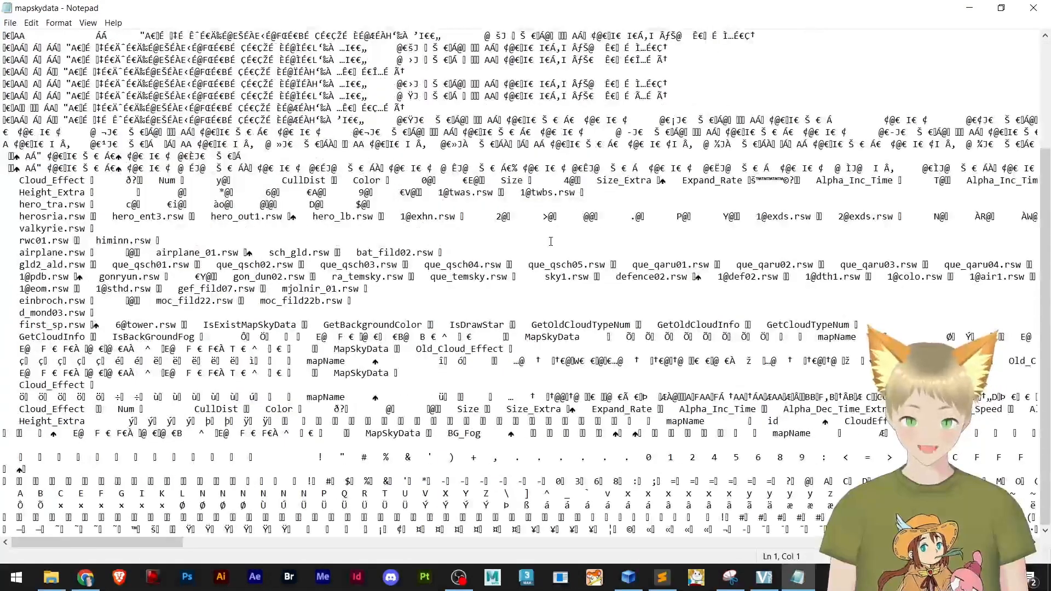
pyautogui.scroll(4, 537, 264)
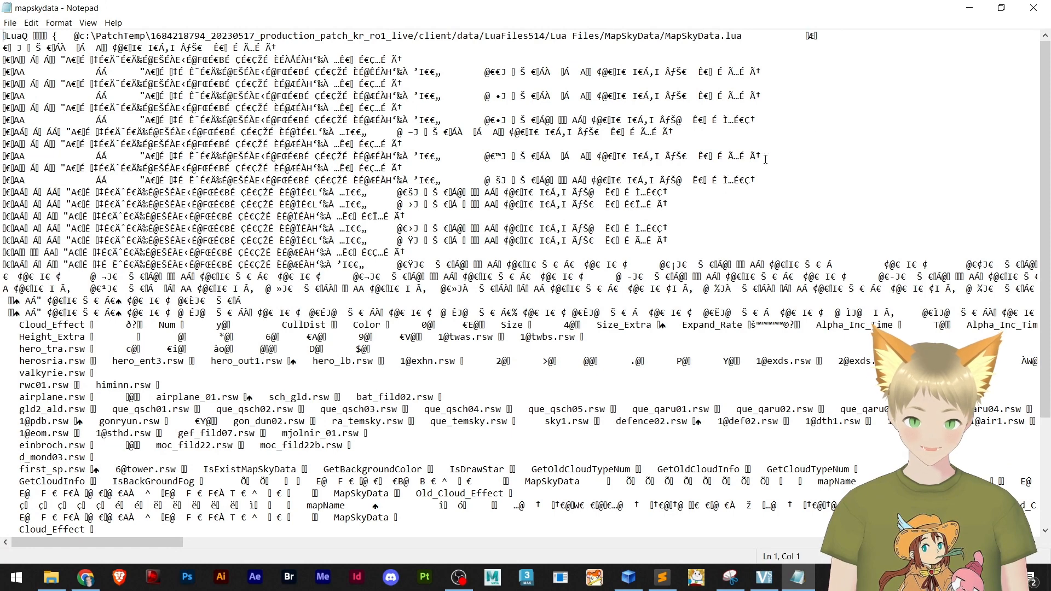
pyautogui.click(1033, 8)
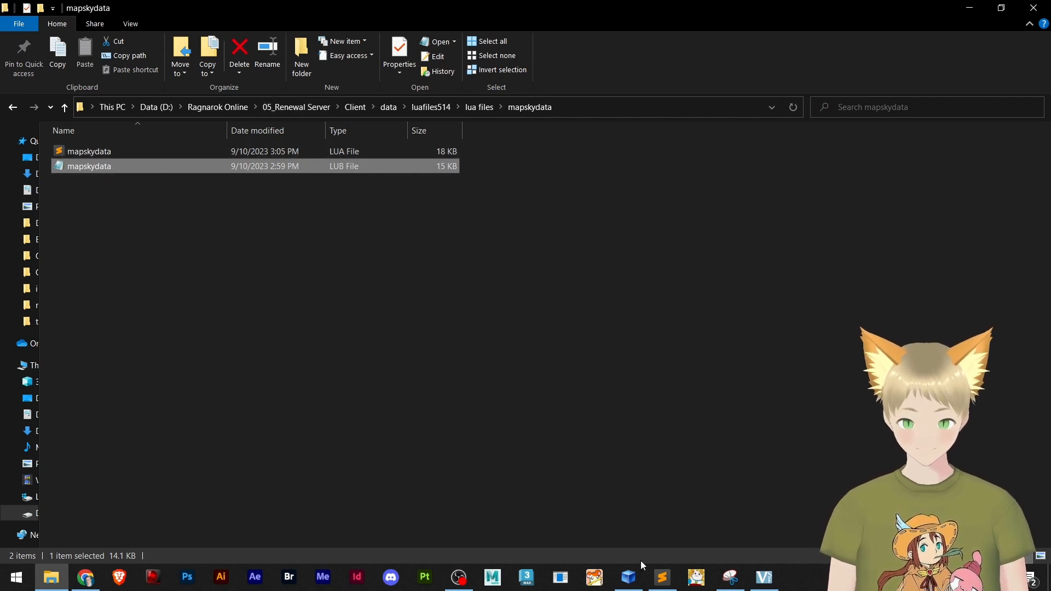
# Switch to Chrome and upload the mapskydata LUB file from its folder to Decompiler.com for decompiling
pyautogui.click(662, 577)
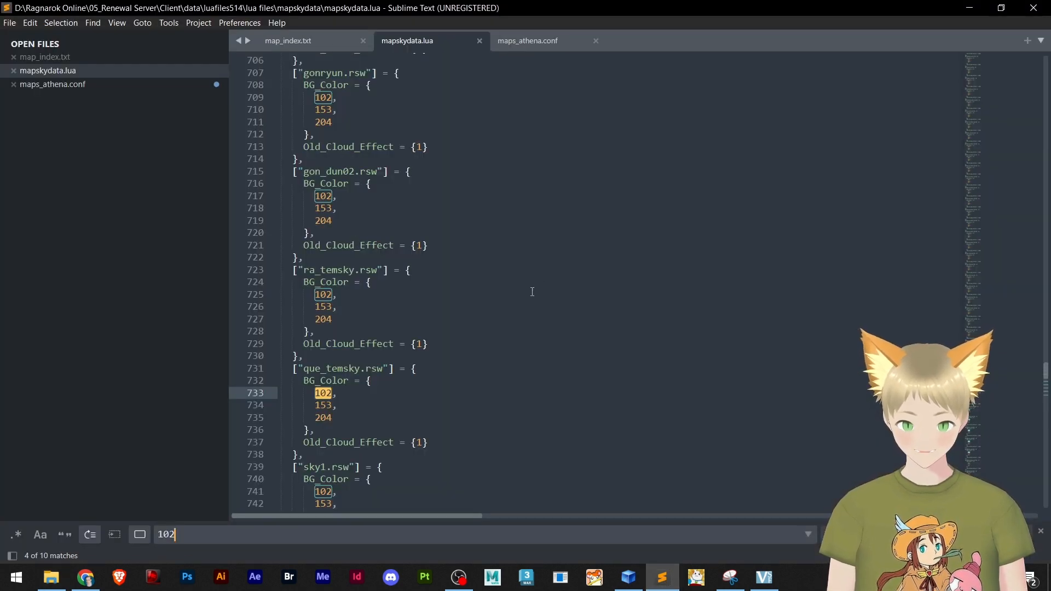
pyautogui.click(969, 8)
pyautogui.click(85, 577)
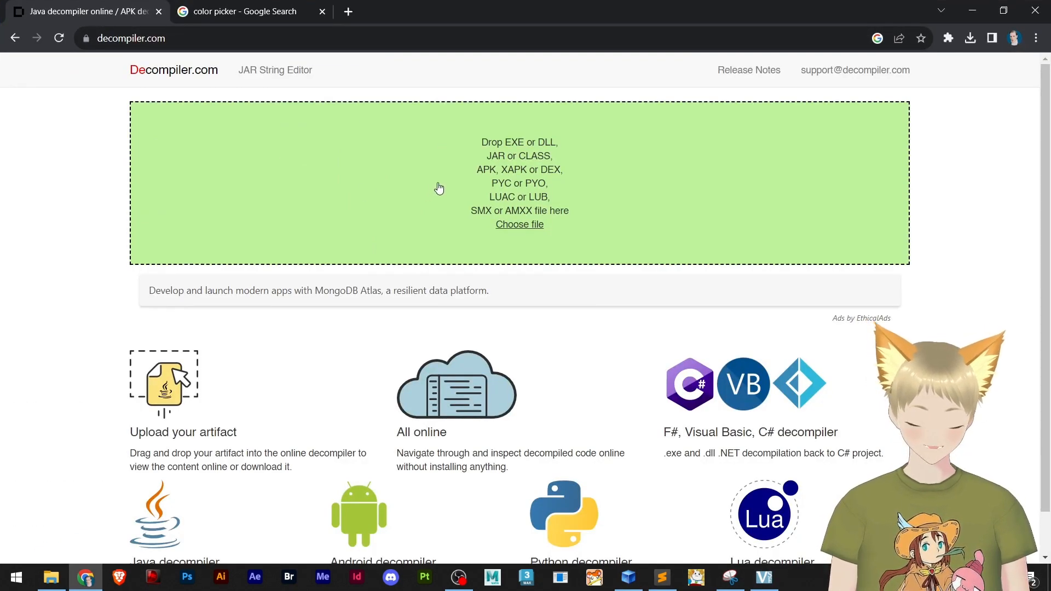
pyautogui.doubleClick(471, 11)
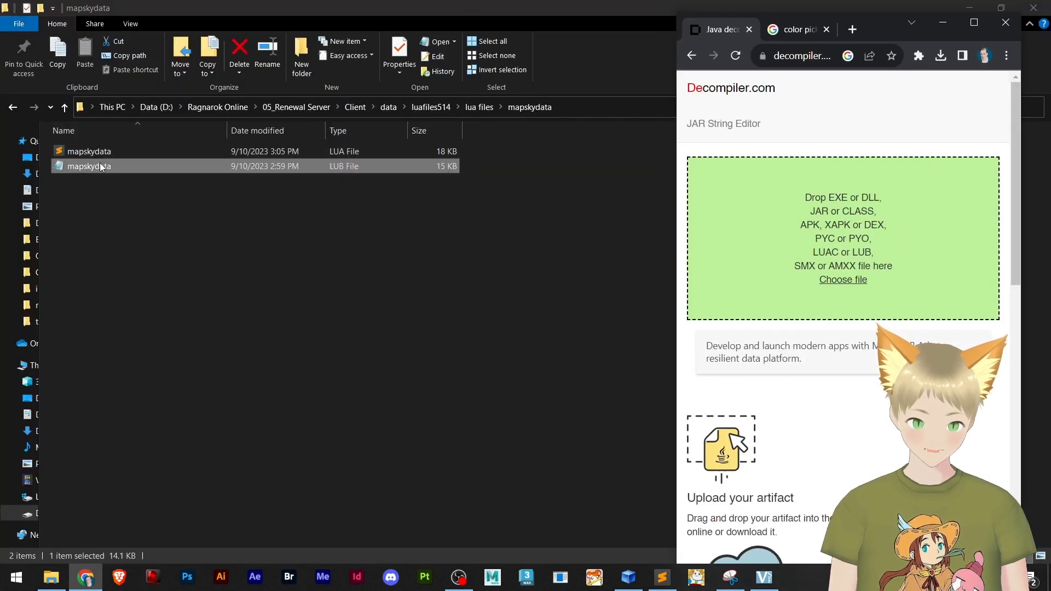
pyautogui.moveTo(101, 162); pyautogui.dragTo(824, 226)
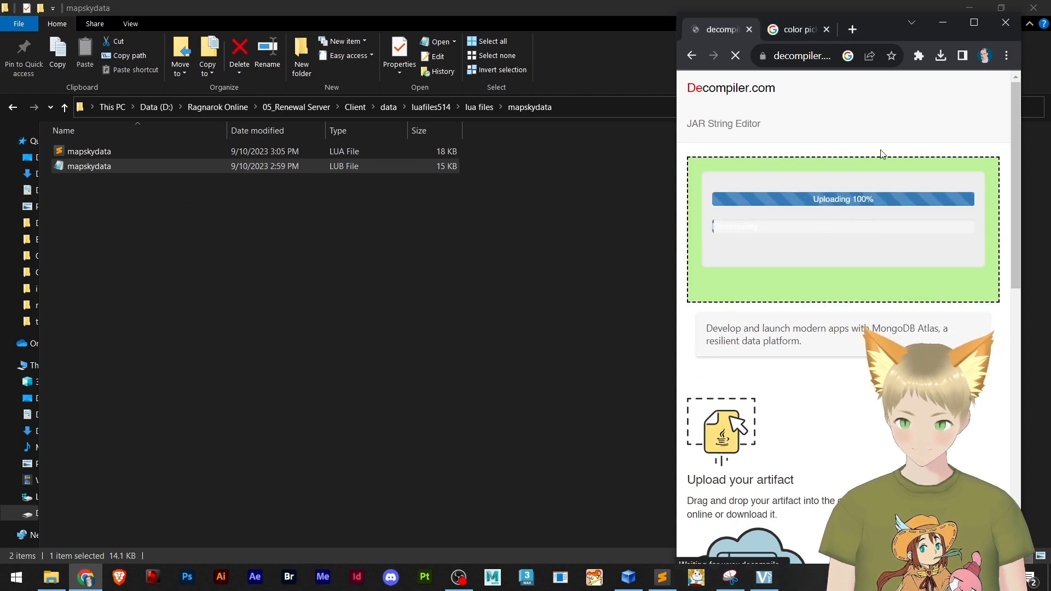
pyautogui.click(972, 23)
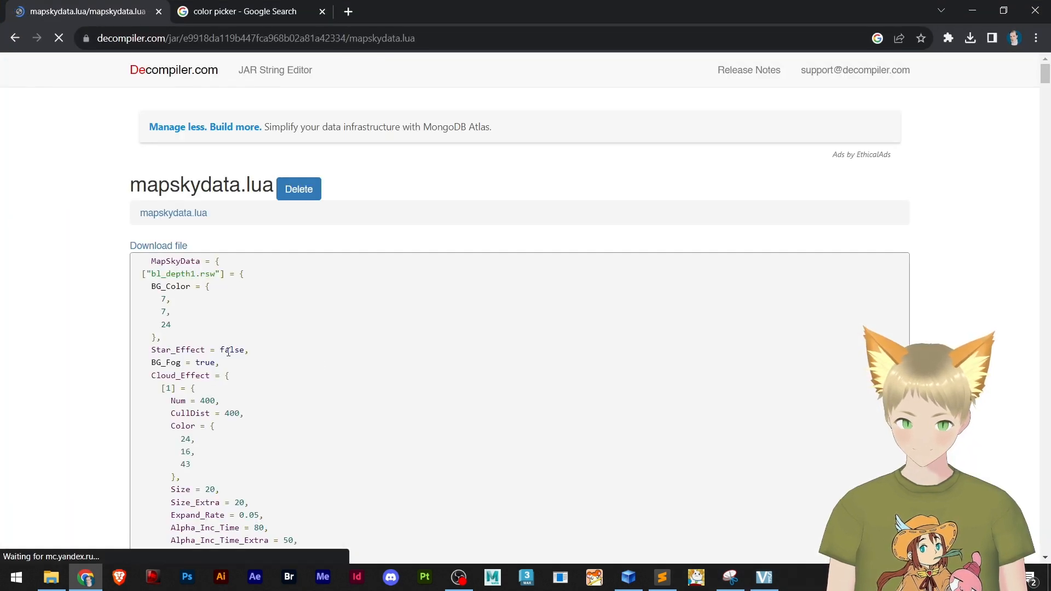
# Examine the decompiled mapskydata.lua code and move the browser window out of the way
pyautogui.scroll(-3, 218, 336)
pyautogui.scroll(3, 219, 335)
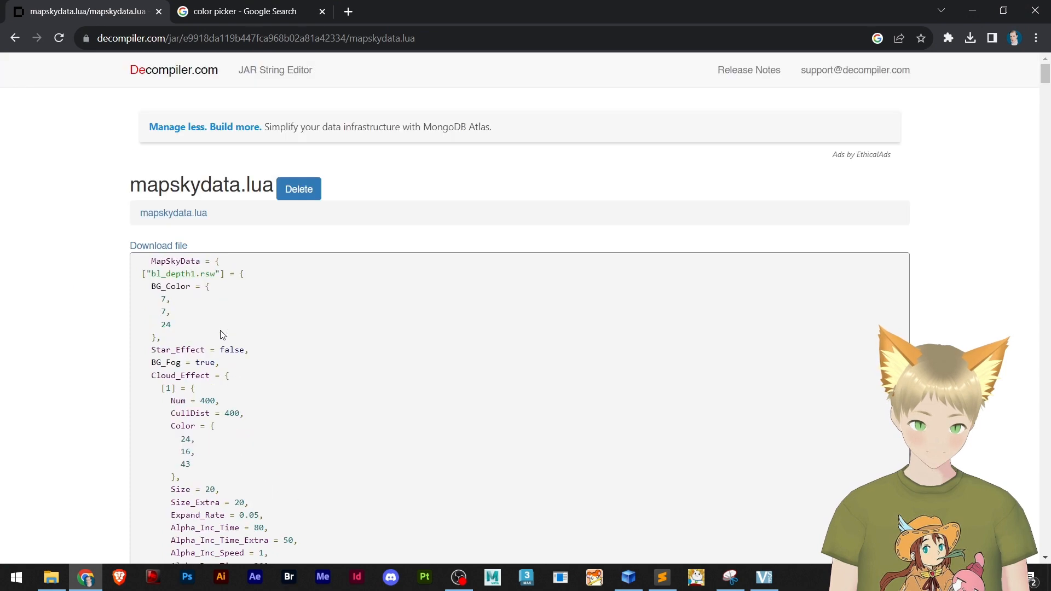
pyautogui.scroll(-10, 219, 334)
pyautogui.scroll(5, 219, 335)
pyautogui.scroll(-6, 219, 335)
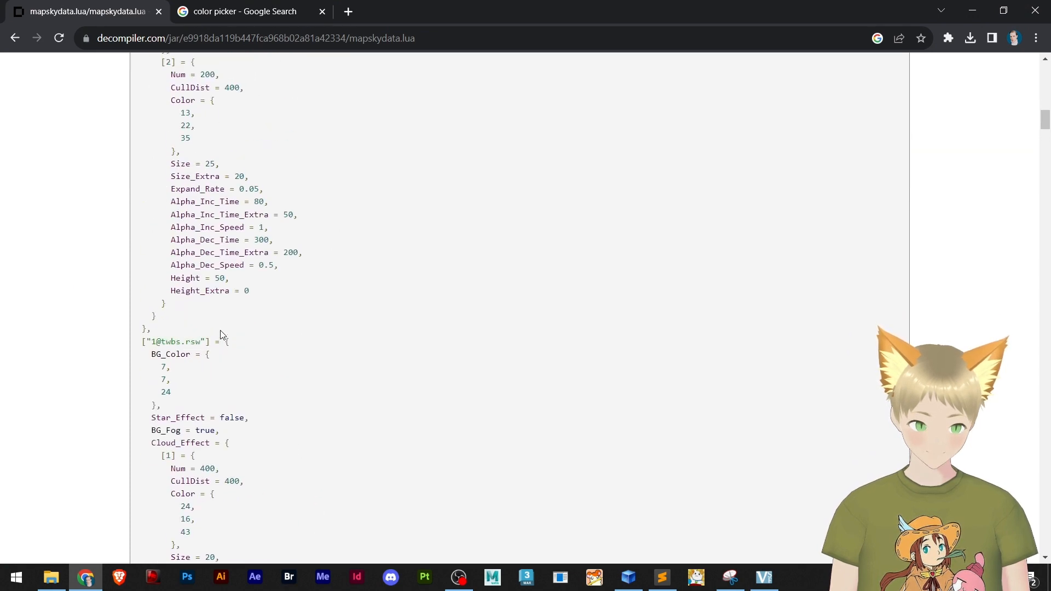
pyautogui.scroll(11, 205, 312)
pyautogui.moveTo(773, 10); pyautogui.dragTo(1050, 22)
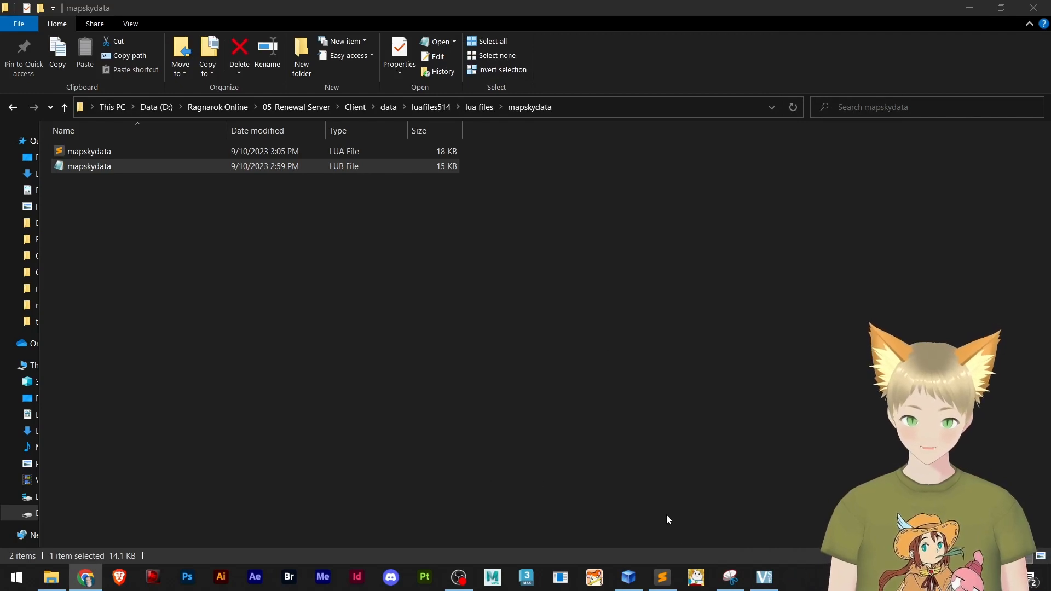
# In Sublime Text, copy the que_temsky.rsw entry of mapskydata.lua, from its name through Old_Cloud_Effect, and paste it directly below that line
pyautogui.click(663, 577)
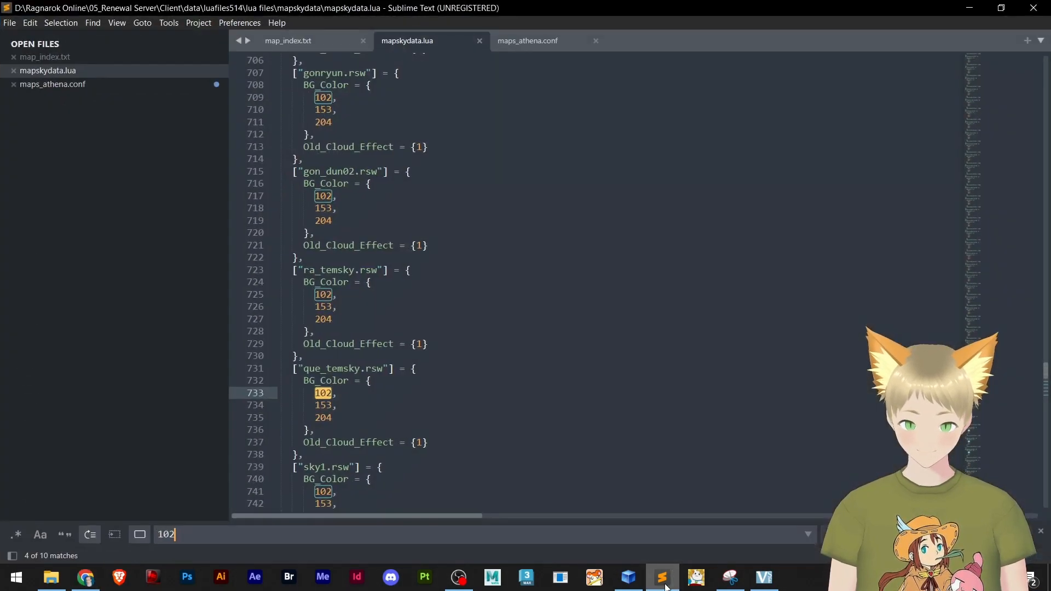
pyautogui.click(385, 410)
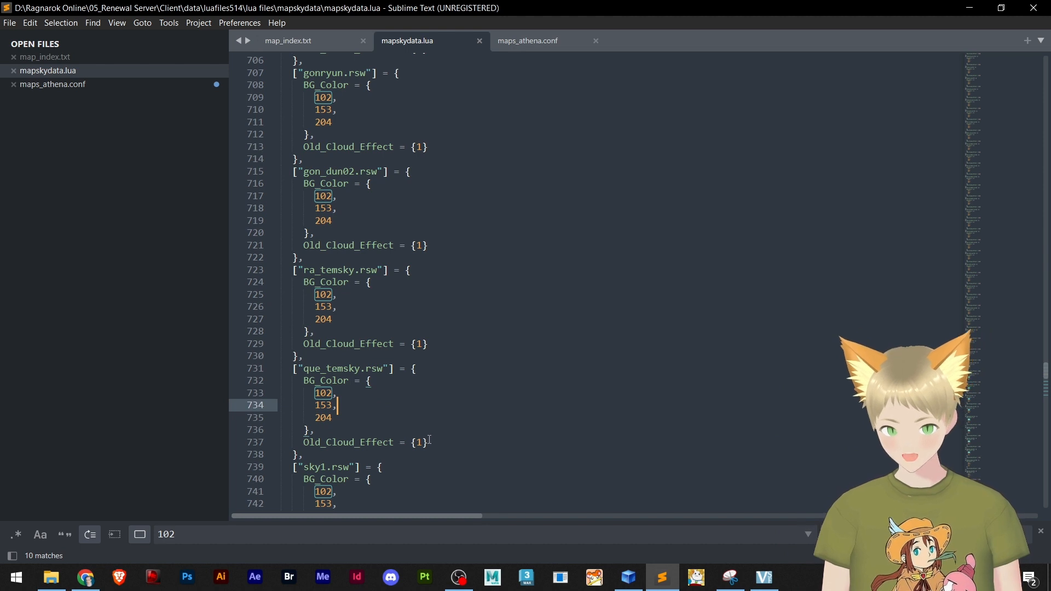
pyautogui.moveTo(430, 443); pyautogui.dragTo(271, 372)
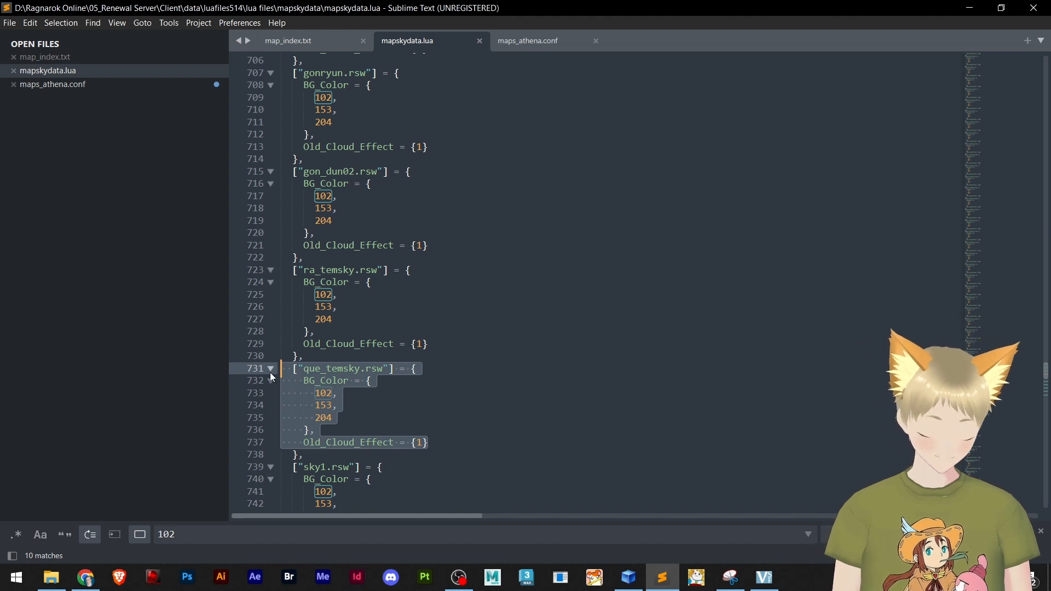
pyautogui.hotkey('ctrl', 'c')
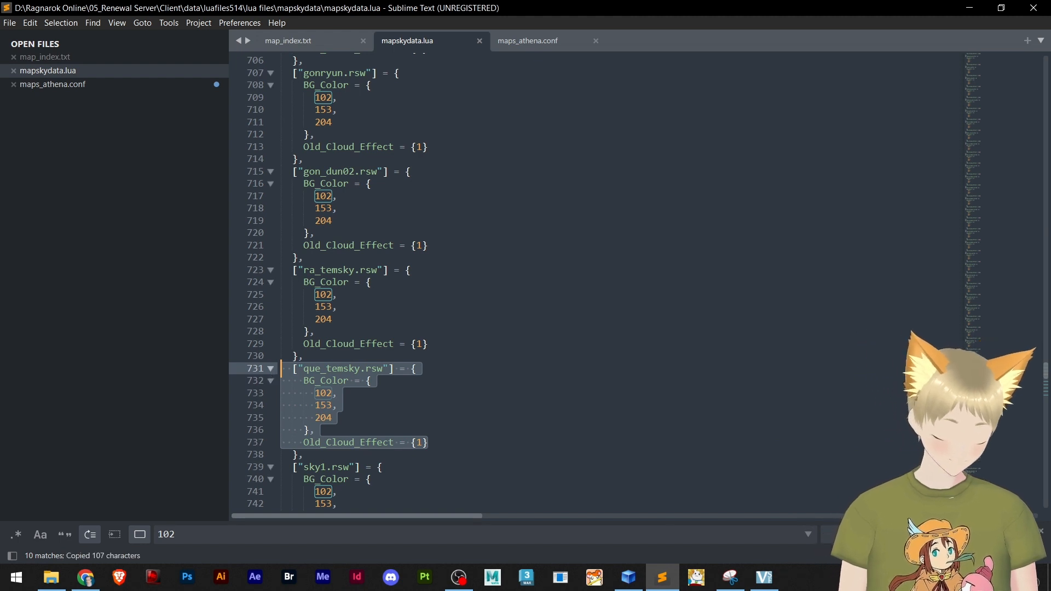
pyautogui.click(449, 440)
pyautogui.press('Return')
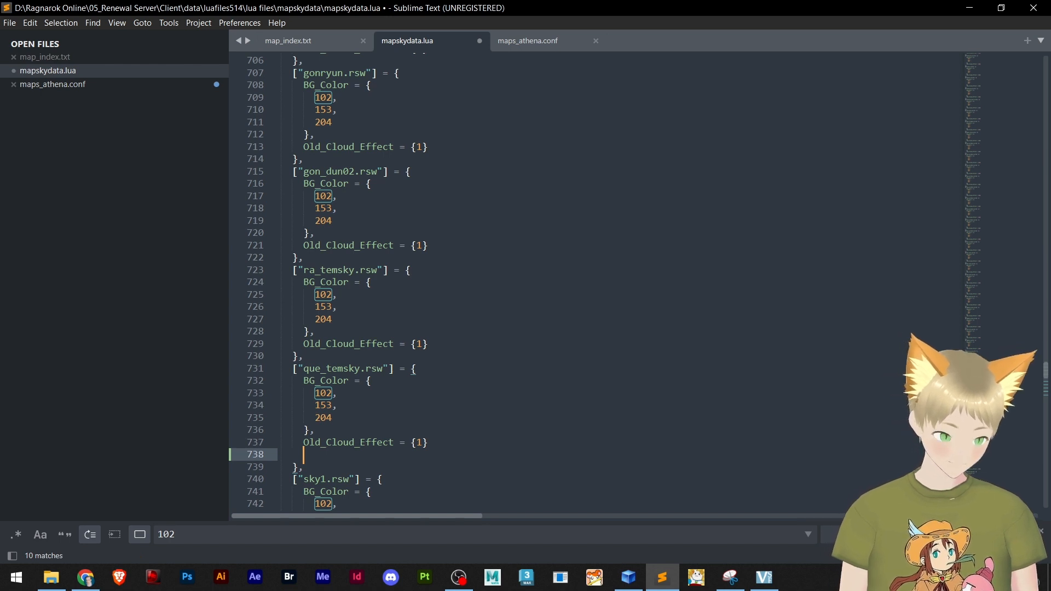
pyautogui.press('BackSpace')
pyautogui.hotkey('ctrl', 'v')
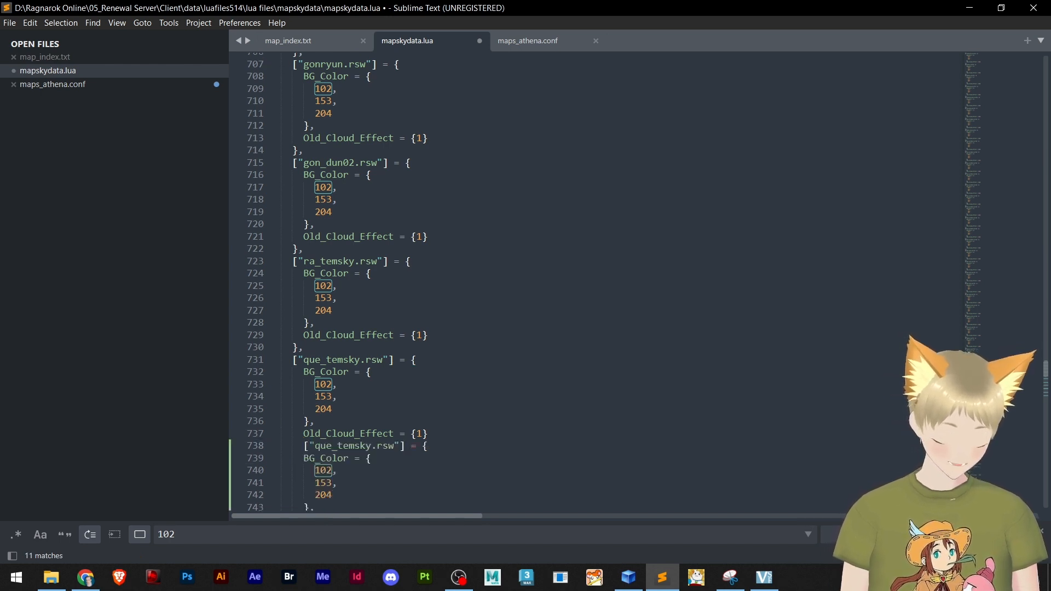
pyautogui.scroll(-2, 457, 426)
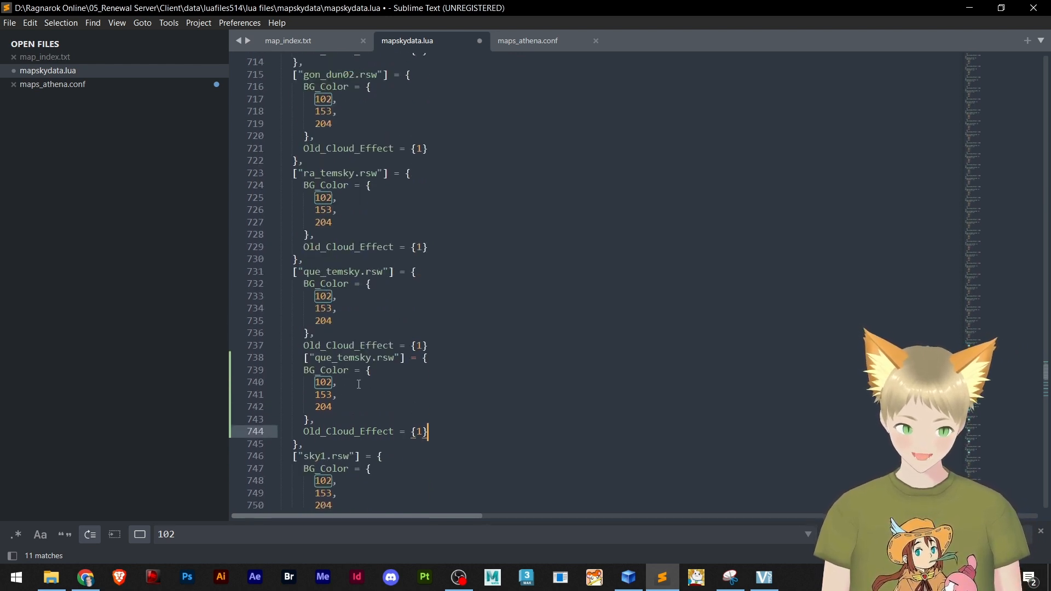
# Rename the map in the duplicated entry on line 738 to marioland1.rsw
pyautogui.moveTo(372, 359); pyautogui.dragTo(315, 358)
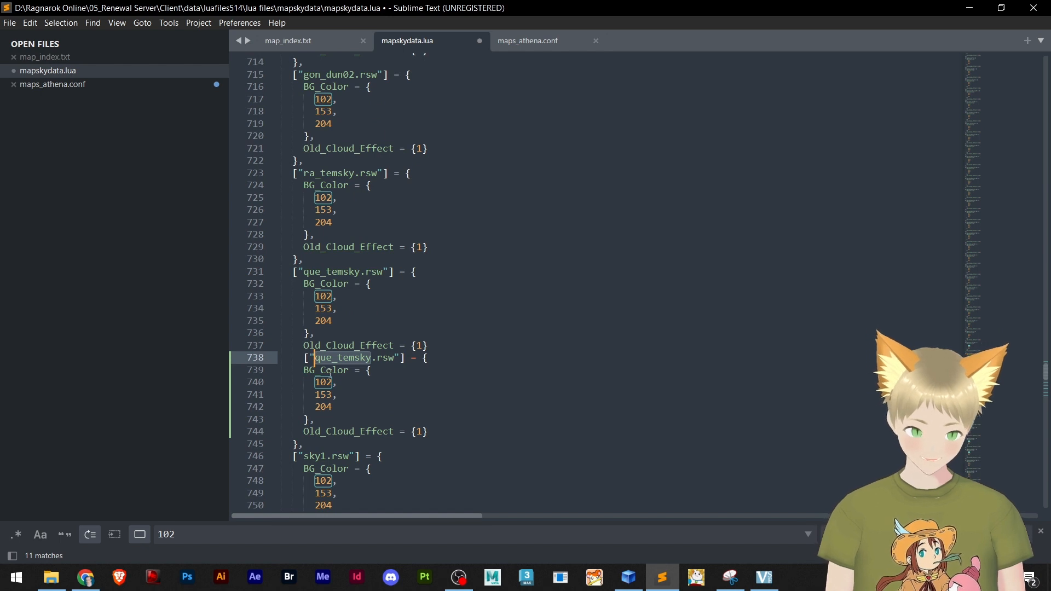
pyautogui.write('ma')
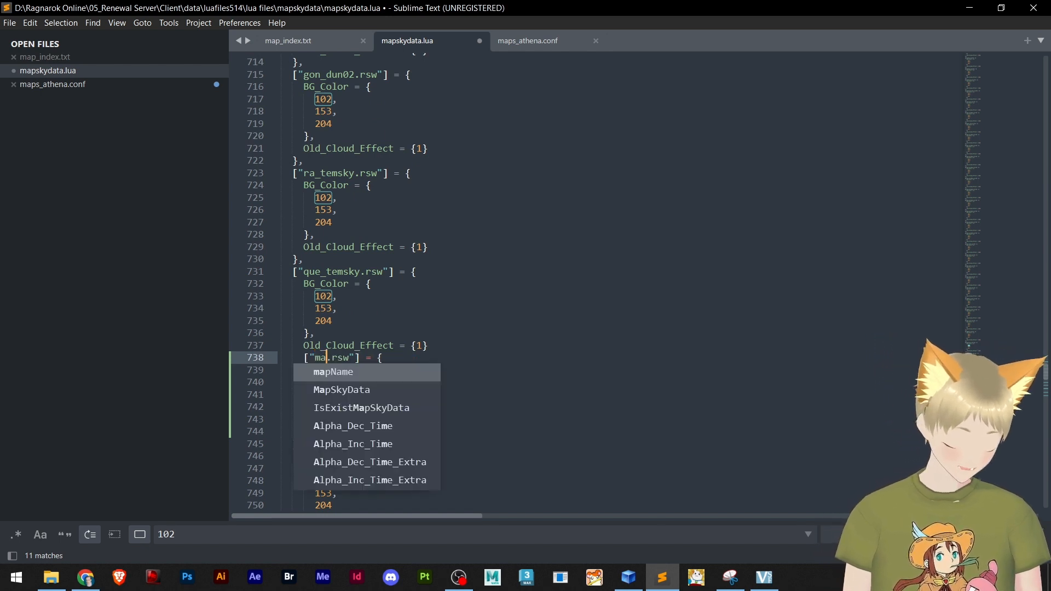
pyautogui.write('riolan')
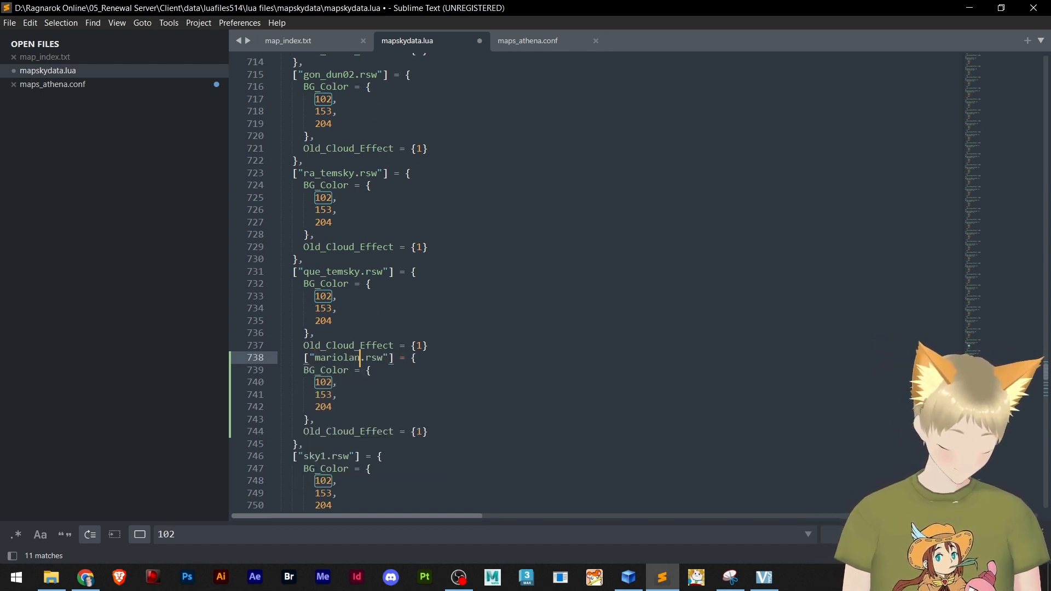
pyautogui.write('d1')
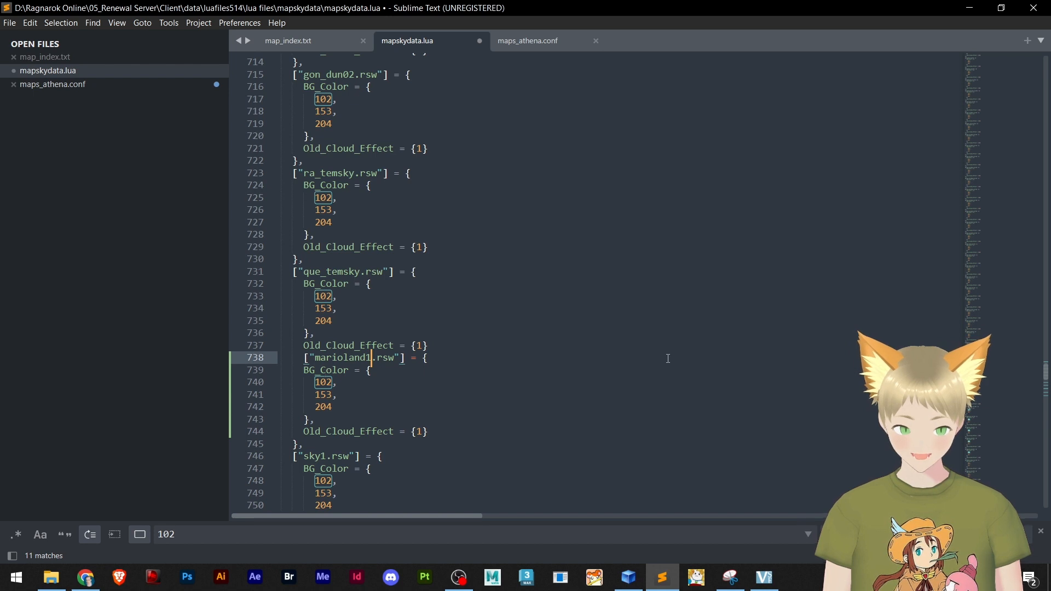
# Bring Google's colour picker in Chrome over the code and view the colour for RGB 102, 153, 204
pyautogui.hotkey('alt', 'Tab')
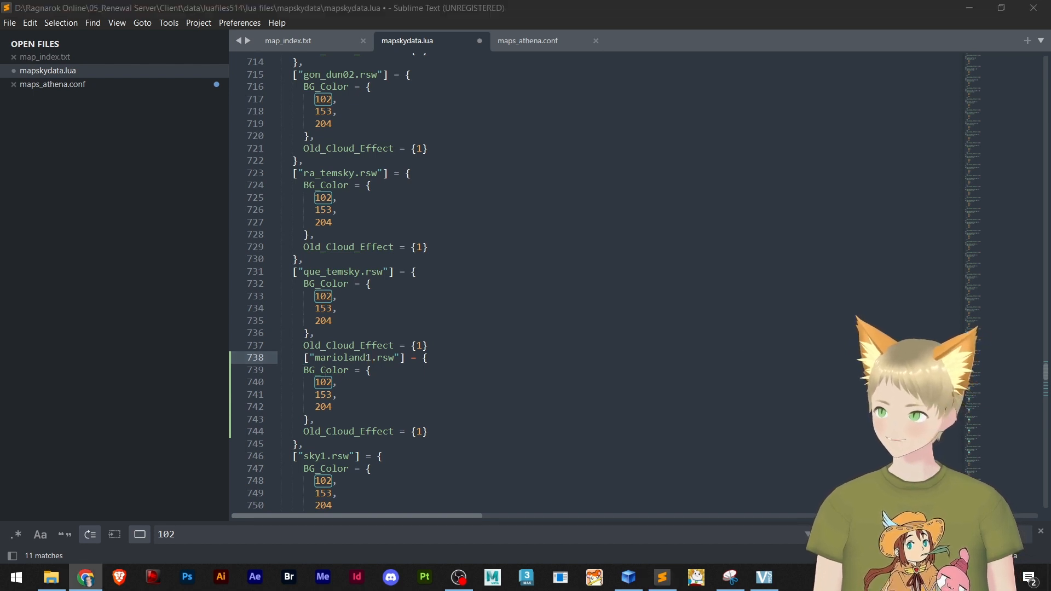
pyautogui.moveTo(791, 183); pyautogui.dragTo(482, 40)
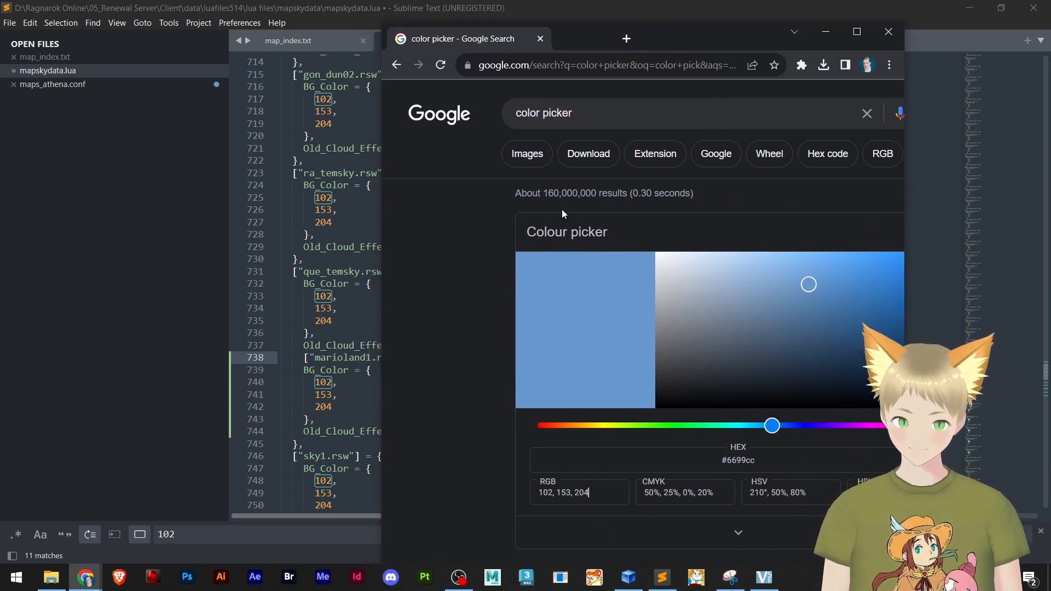
pyautogui.scroll(-2, 783, 318)
pyautogui.scroll(1, 547, 225)
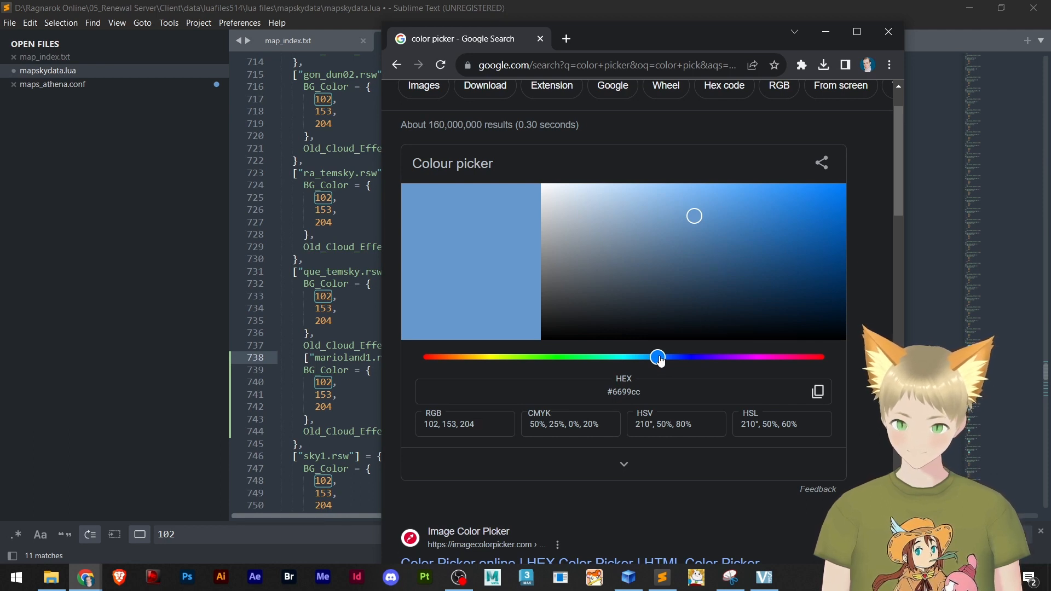
# Shift the hue in Google's colour picker to pink with RGB 204, 102, 204
pyautogui.moveTo(661, 359); pyautogui.dragTo(736, 369)
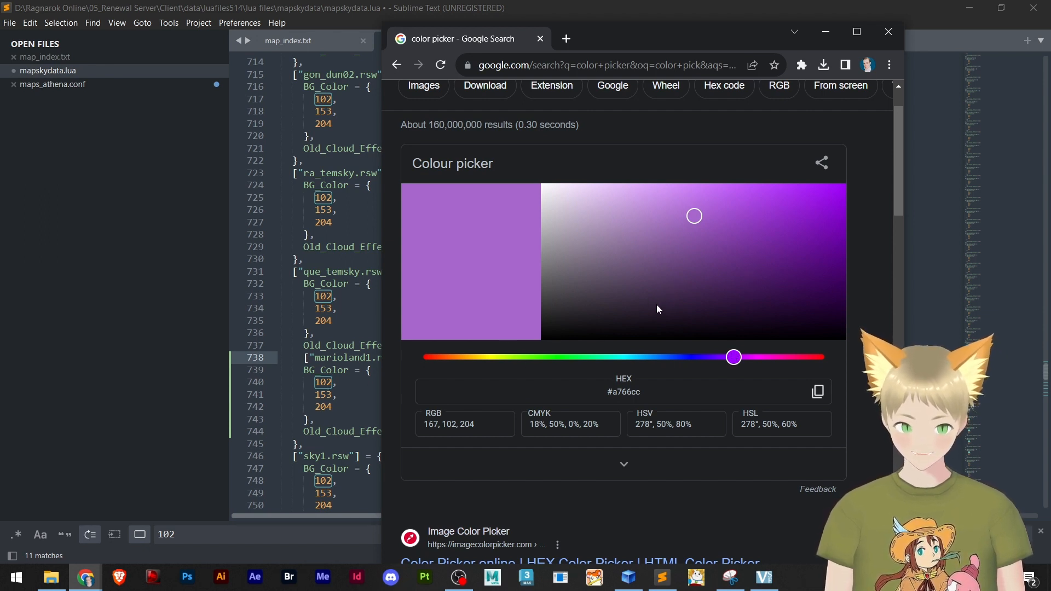
pyautogui.moveTo(734, 357); pyautogui.dragTo(769, 359)
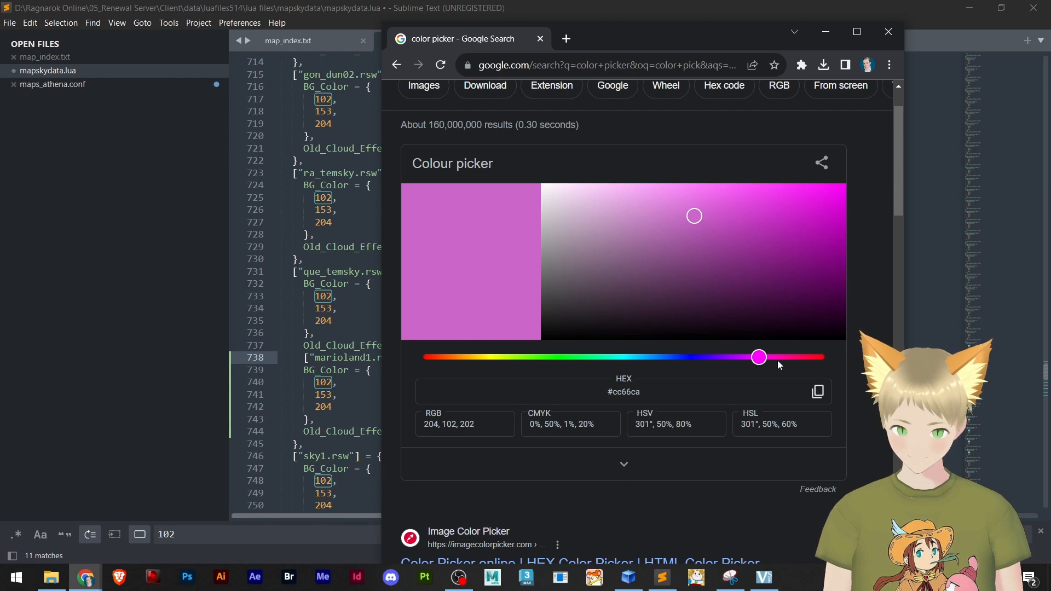
pyautogui.click(757, 359)
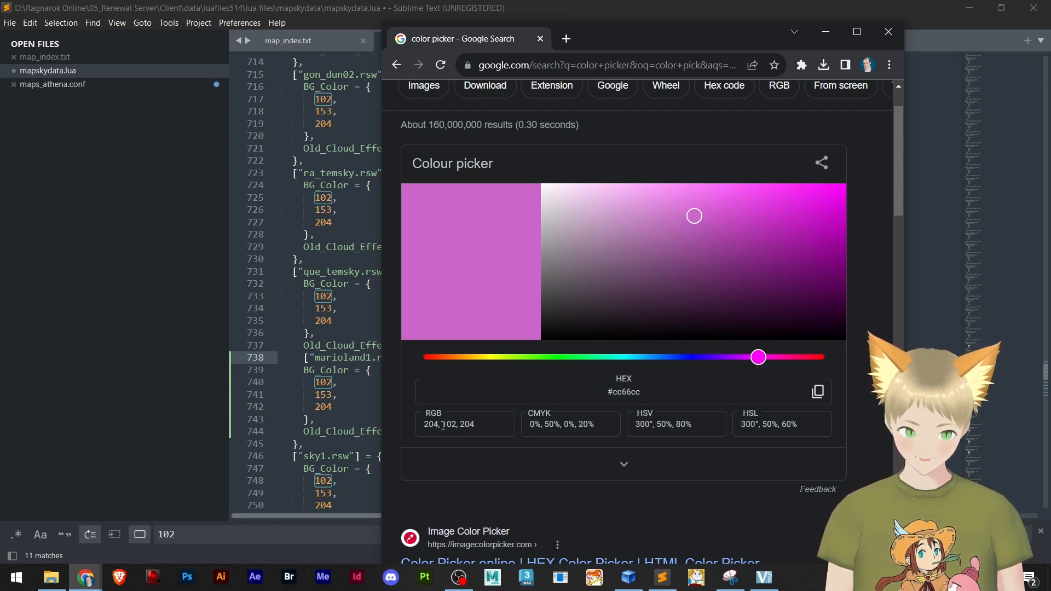
# In mapskydata.lua, set the first BG_Color value of the marioland1.rsw entry on line 740 to 204
pyautogui.click(327, 382)
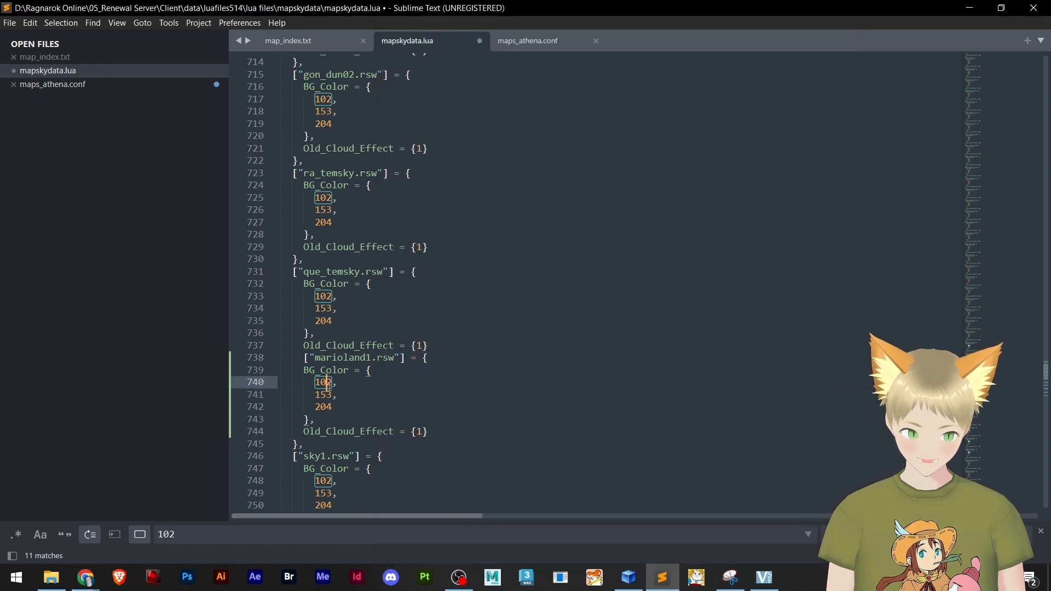
pyautogui.press('Right')
pyautogui.press('BackSpace')
pyautogui.press('BackSpace')
pyautogui.press('BackSpace')
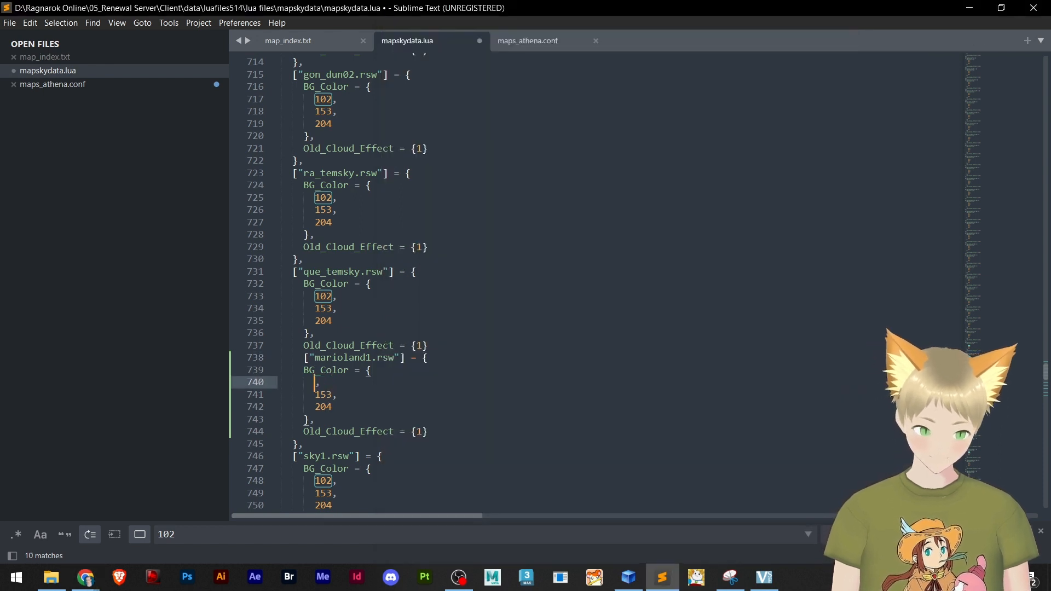
pyautogui.write('204')
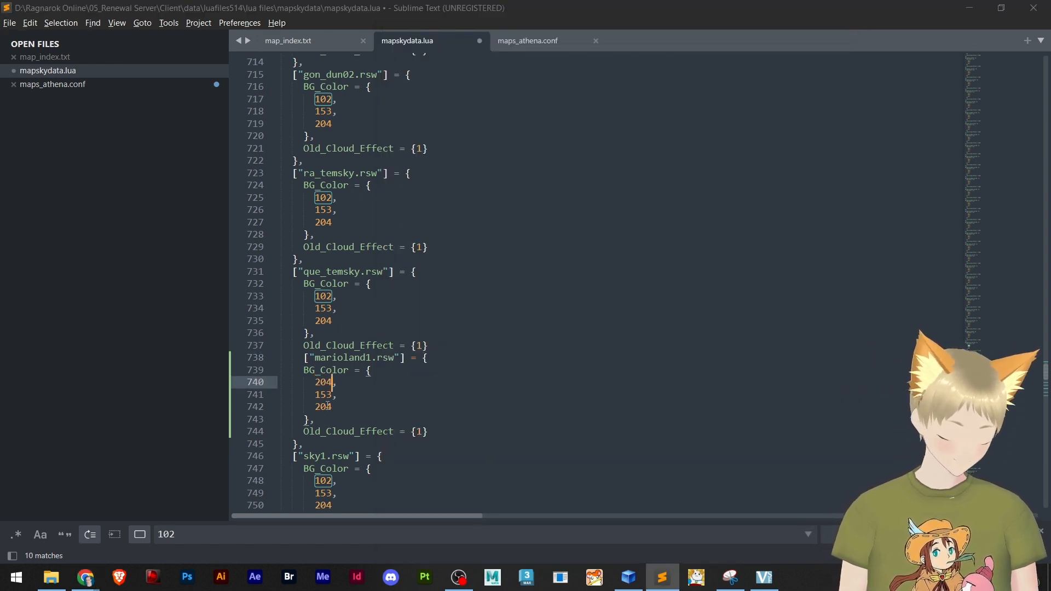
# Recheck the picked colour in Chrome, set the second BG_Color value of marioland1.rsw to 102 and save mapskydata.lua
pyautogui.hotkey('alt', 'Tab')
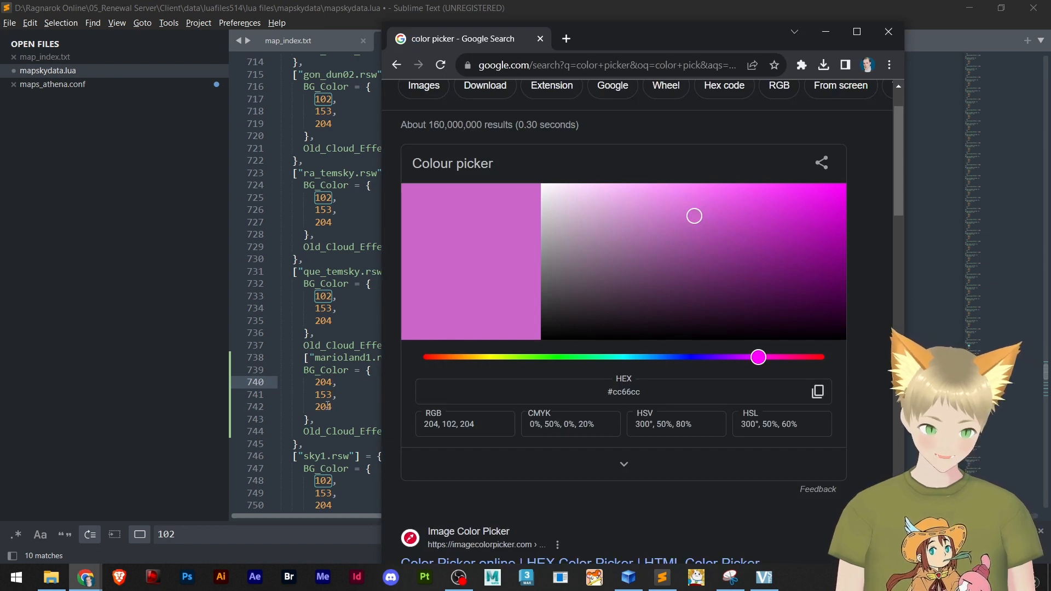
pyautogui.hotkey('alt', 'Tab')
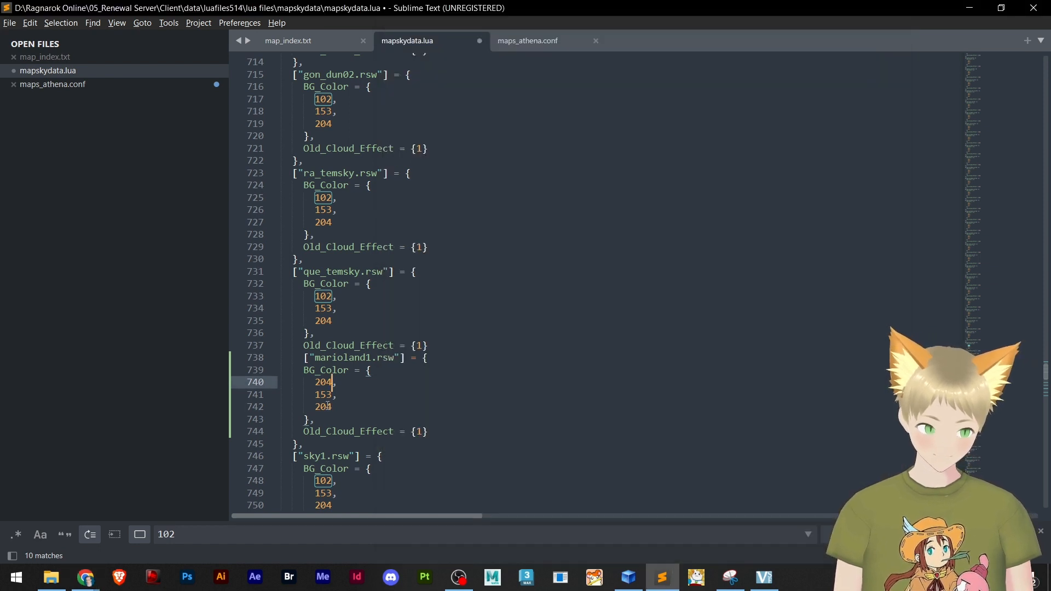
pyautogui.press('Down')
pyautogui.press('BackSpace')
pyautogui.press('BackSpace')
pyautogui.press('BackSpace')
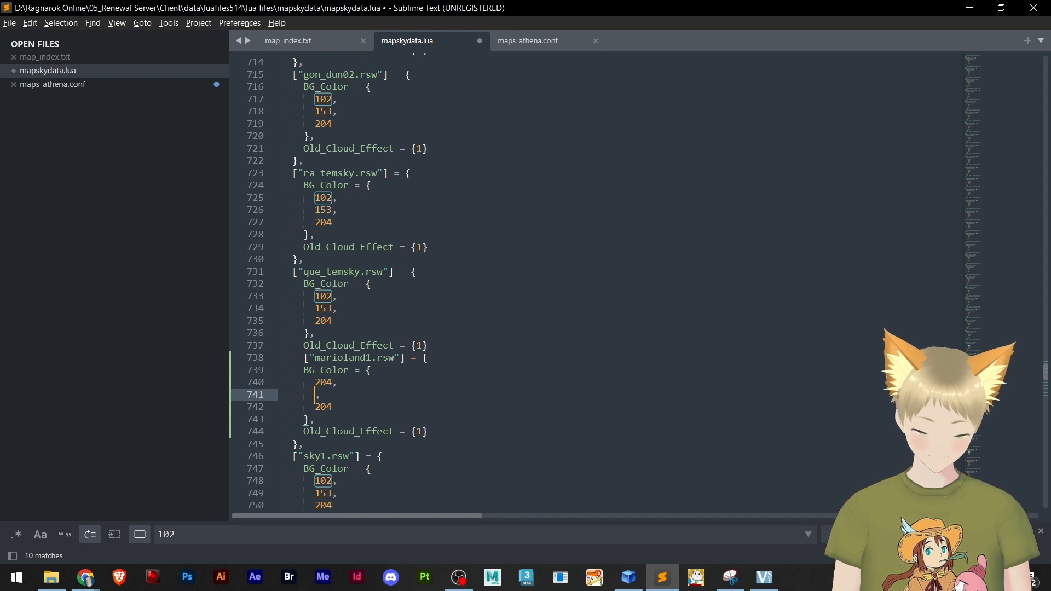
pyautogui.write('102')
pyautogui.press('Down')
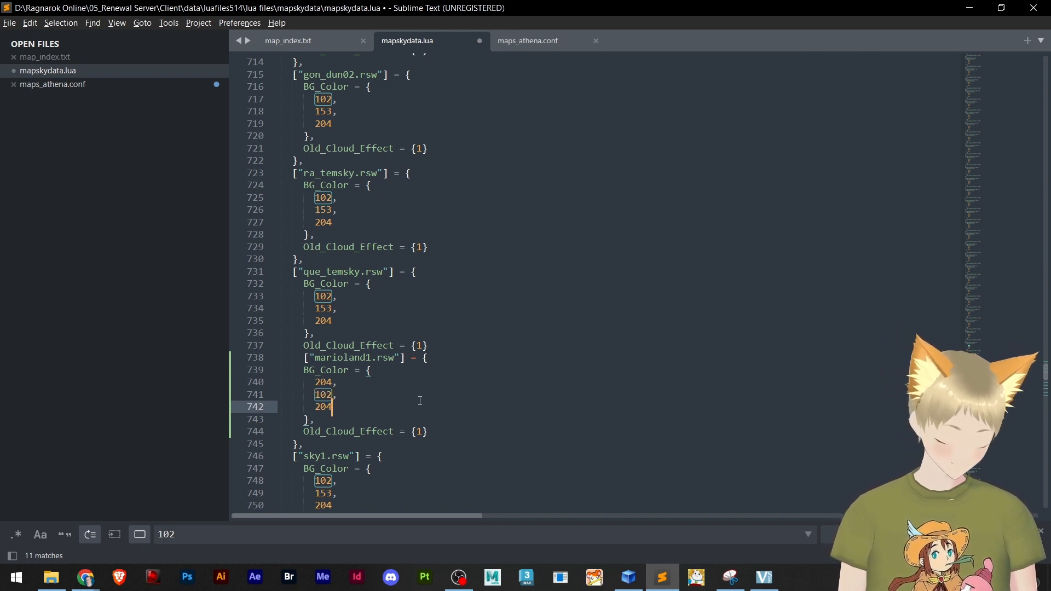
pyautogui.hotkey('ctrl', 's')
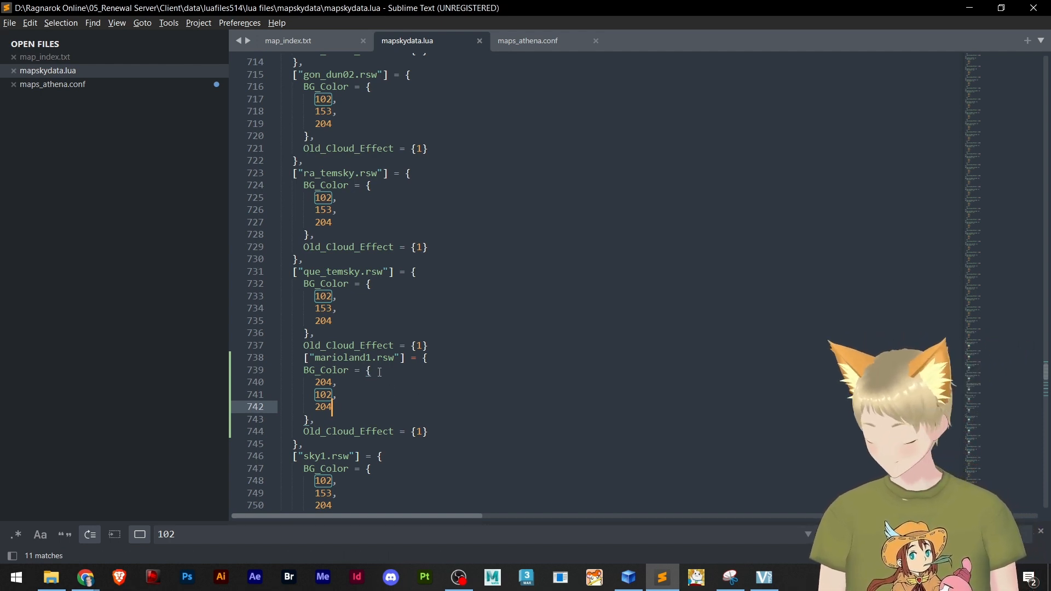
# Check the closing bracket and comma on line 769, between the que_temsky.rsw and marioland1.rsw entries
pyautogui.click(202, 531)
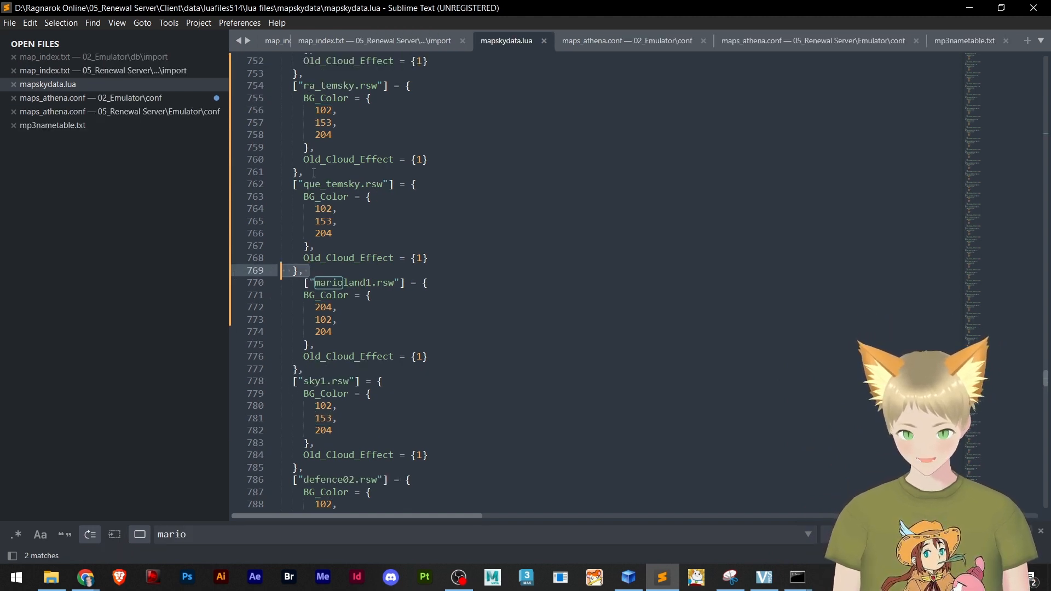
pyautogui.click(312, 172)
pyautogui.click(308, 272)
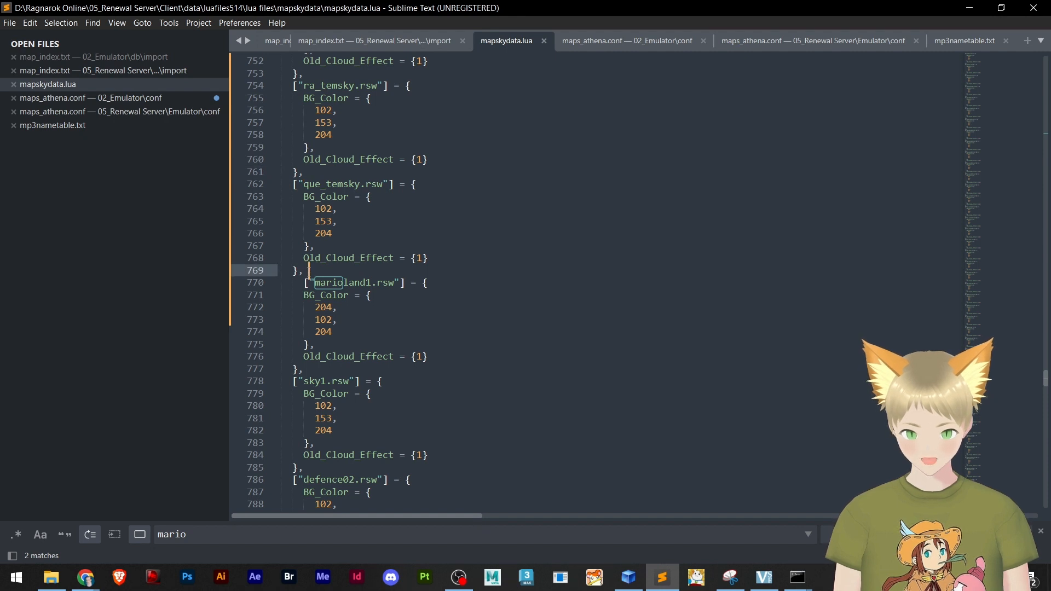
pyautogui.moveTo(309, 271)
pyautogui.mouseDown()
pyautogui.moveTo(280, 270)
pyautogui.moveTo(299, 271)
pyautogui.moveTo(279, 280)
pyautogui.moveTo(276, 270)
pyautogui.moveTo(243, 271)
pyautogui.moveTo(309, 271)
pyautogui.mouseUp()
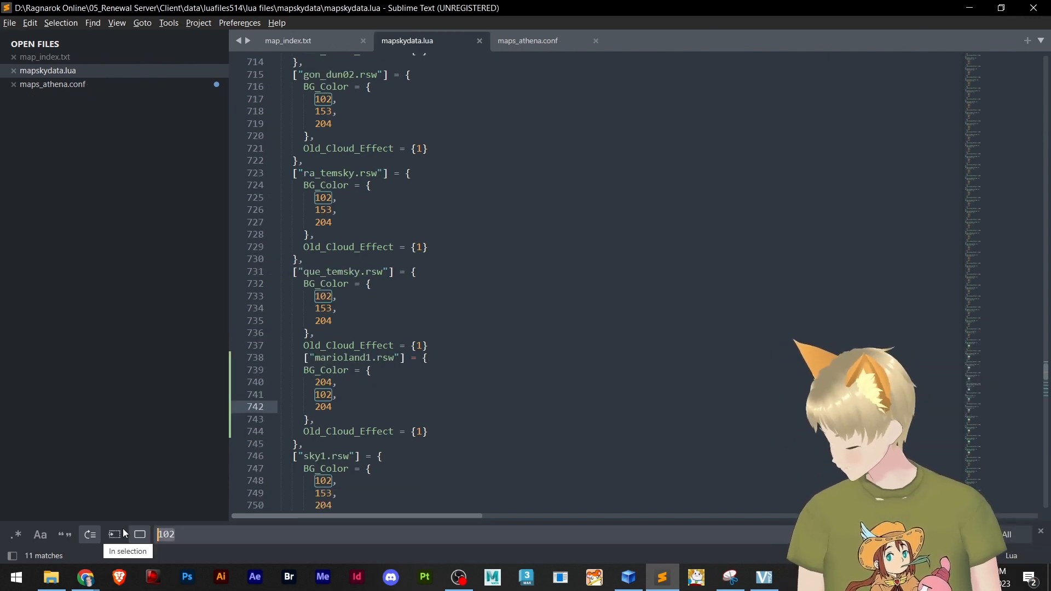
# Search mapskydata.lua for star_effect and view the hero_tra.rsw entry
pyautogui.write('star_')
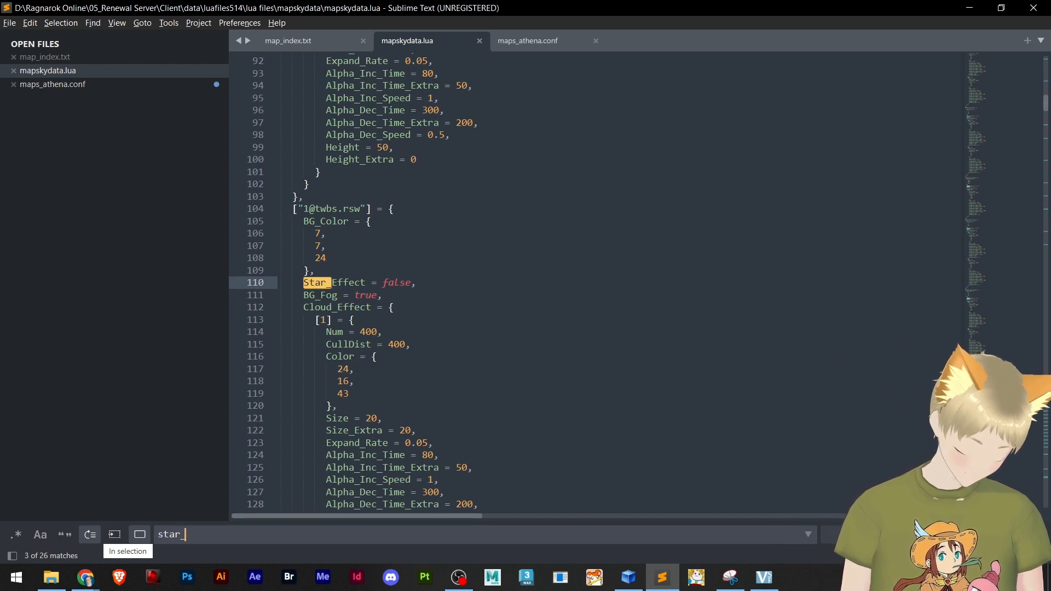
pyautogui.write('effect')
pyautogui.press('Return')
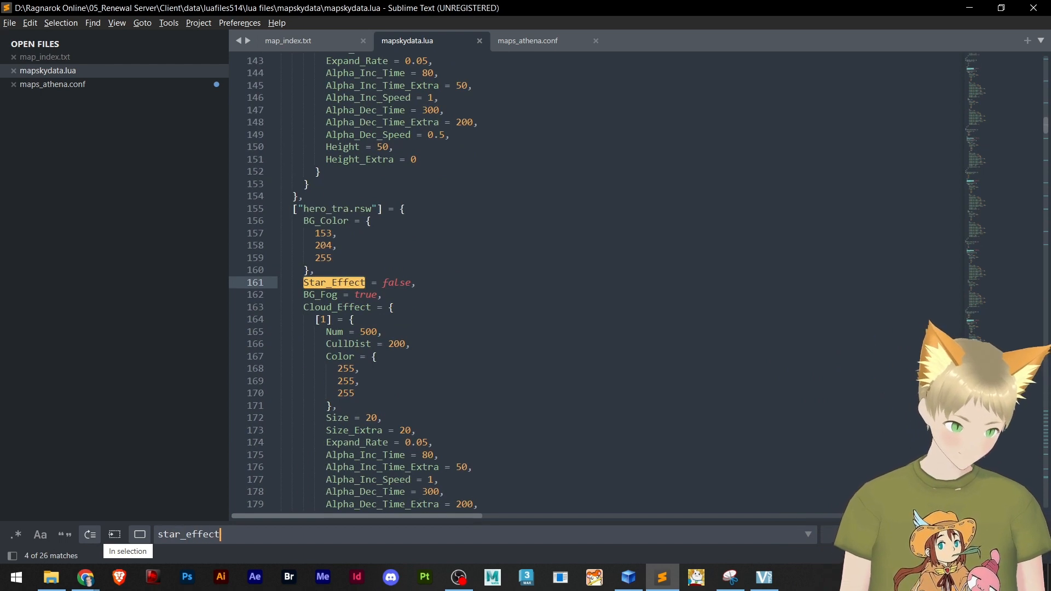
pyautogui.scroll(-3, 269, 433)
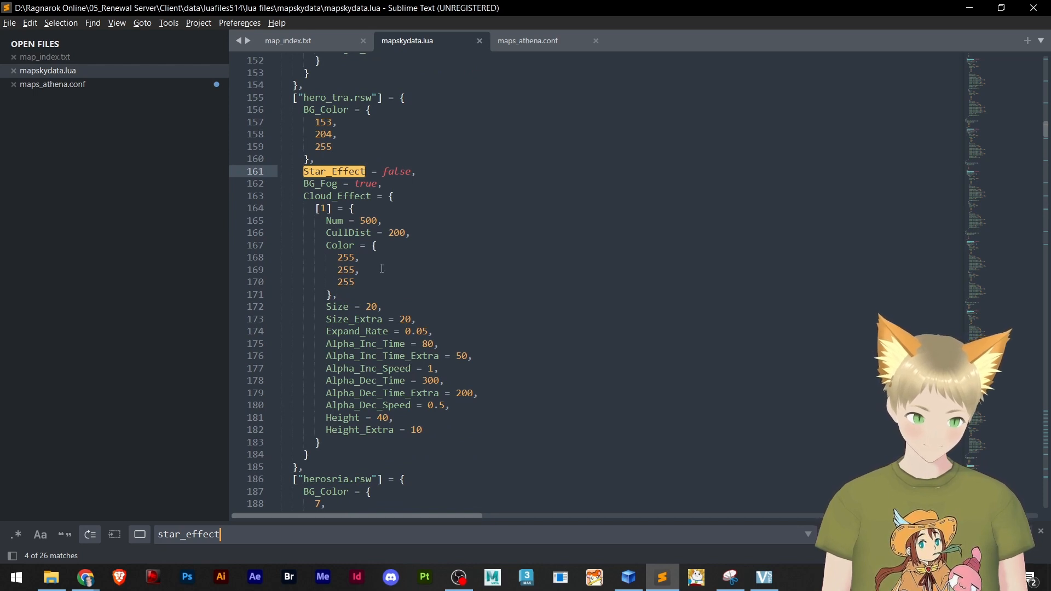
pyautogui.scroll(2, 382, 268)
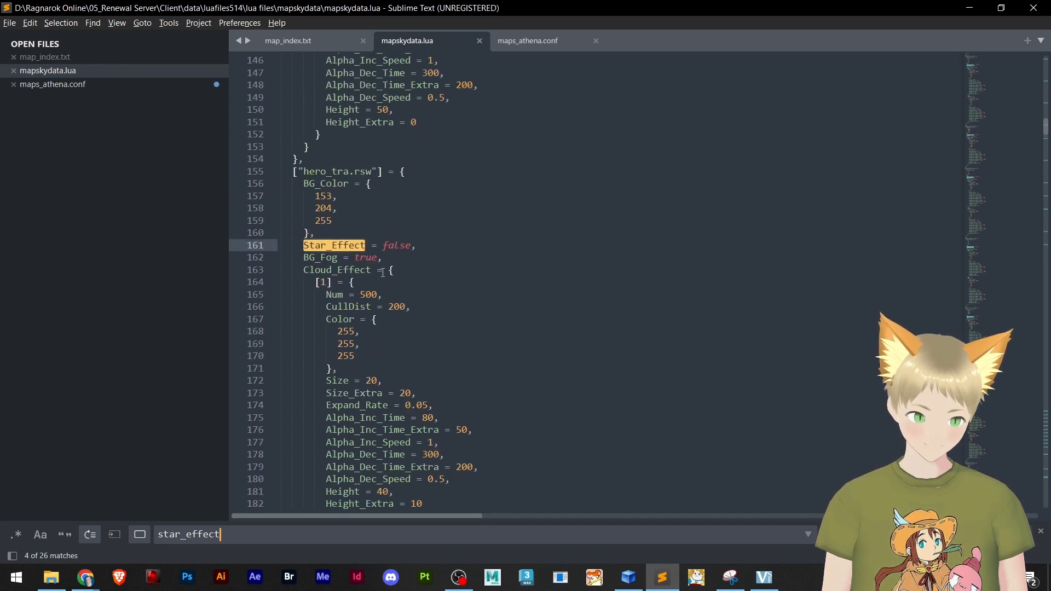
# Copy the whole hero_tra.rsw entry, lines 155 to 185, and paste it on a new line directly below itself
pyautogui.click(289, 171)
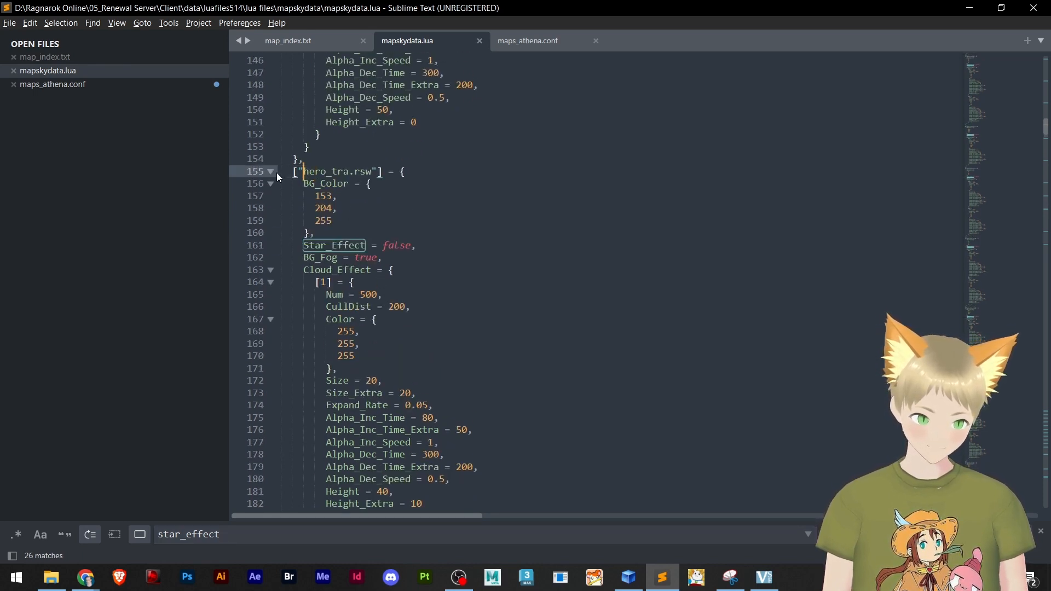
pyautogui.moveTo(279, 172); pyautogui.dragTo(432, 319)
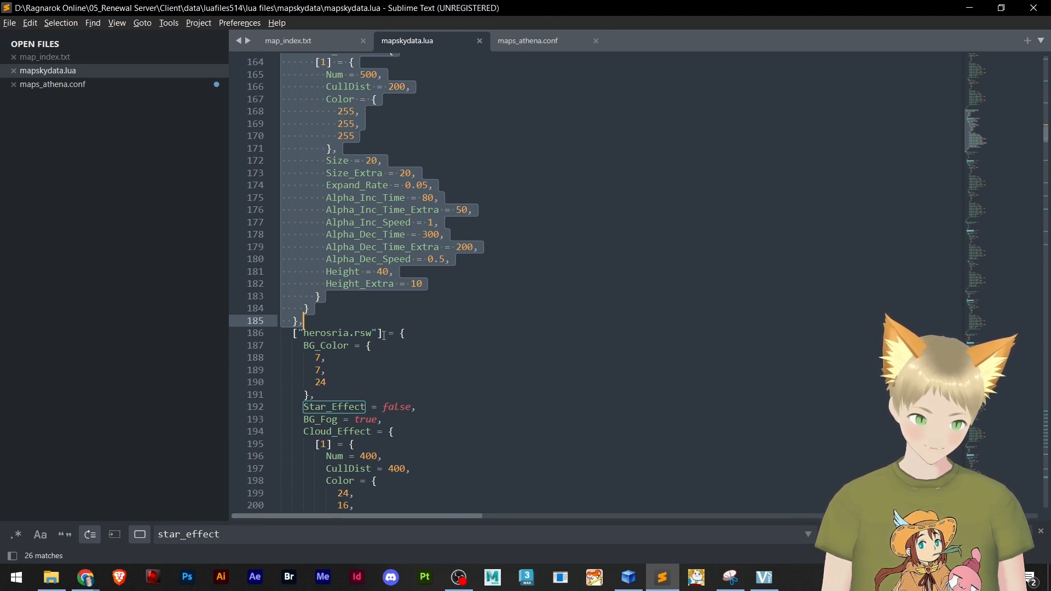
pyautogui.scroll(3, 364, 275)
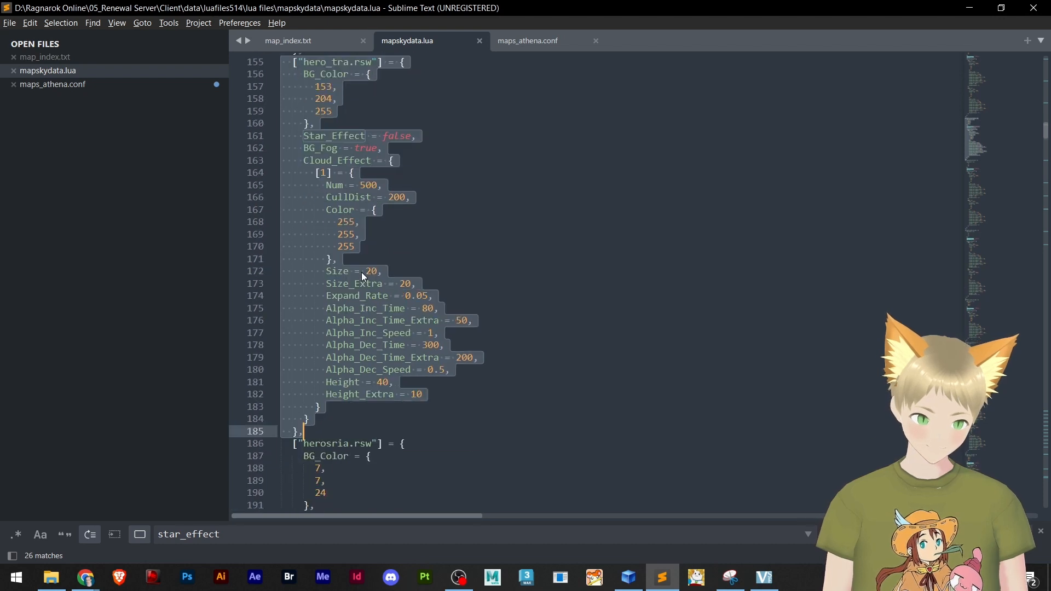
pyautogui.hotkey('ctrl', 'c')
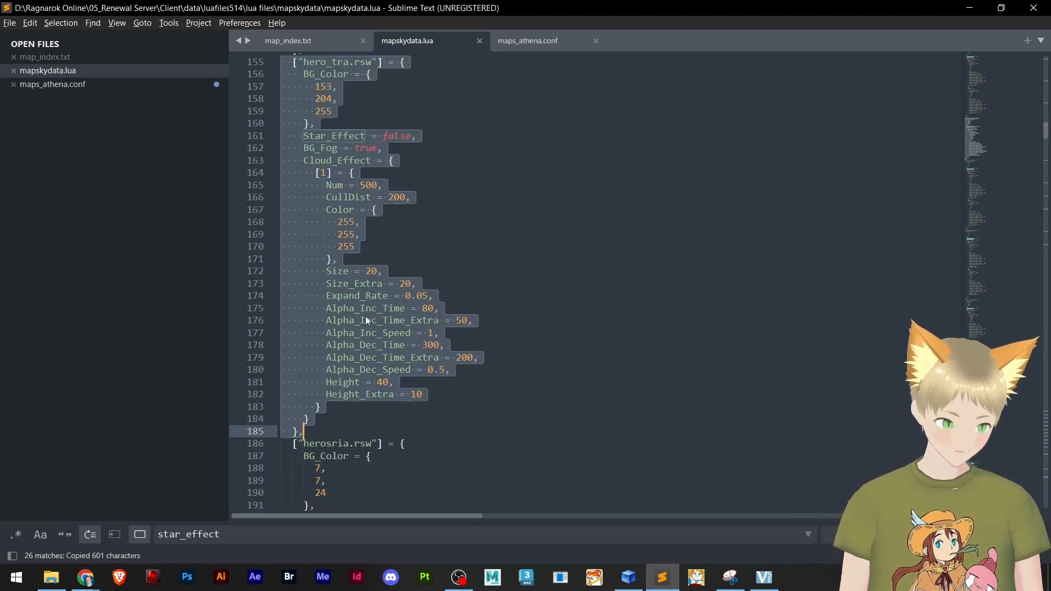
pyautogui.click(330, 430)
pyautogui.press('Return')
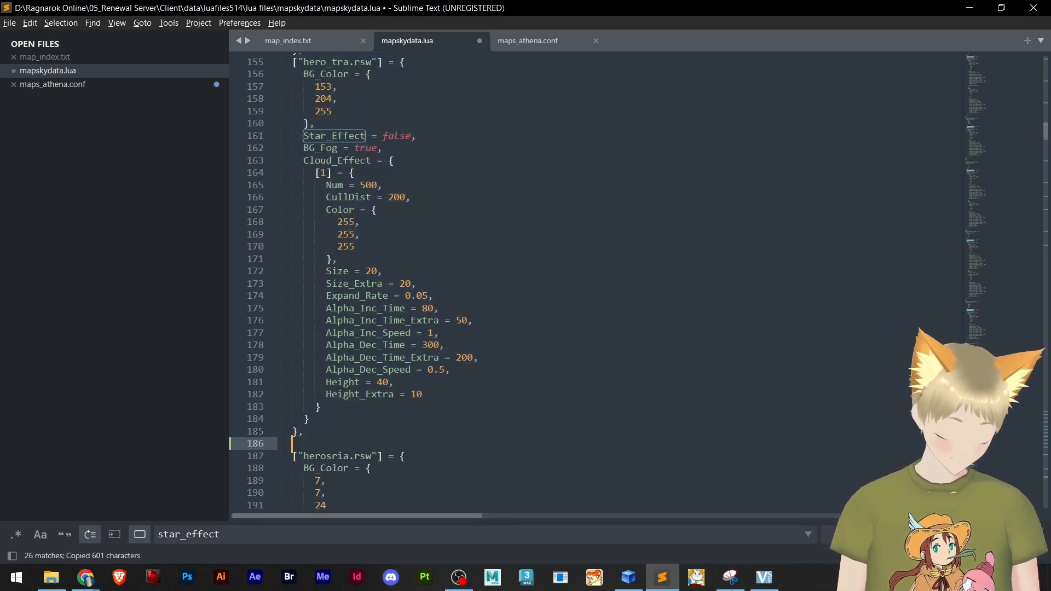
pyautogui.press('BackSpace')
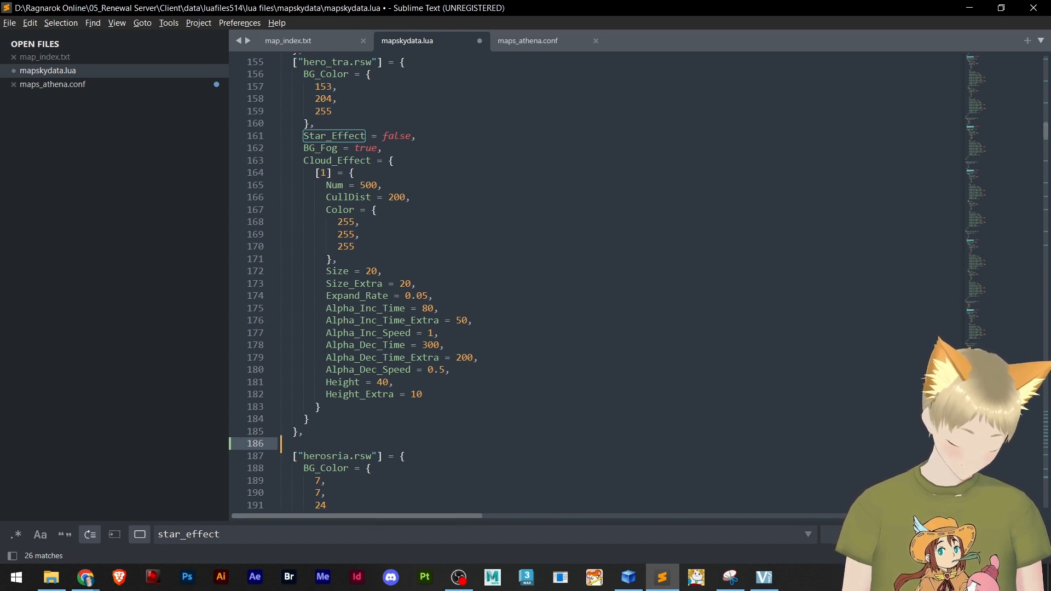
pyautogui.hotkey('ctrl', 'v')
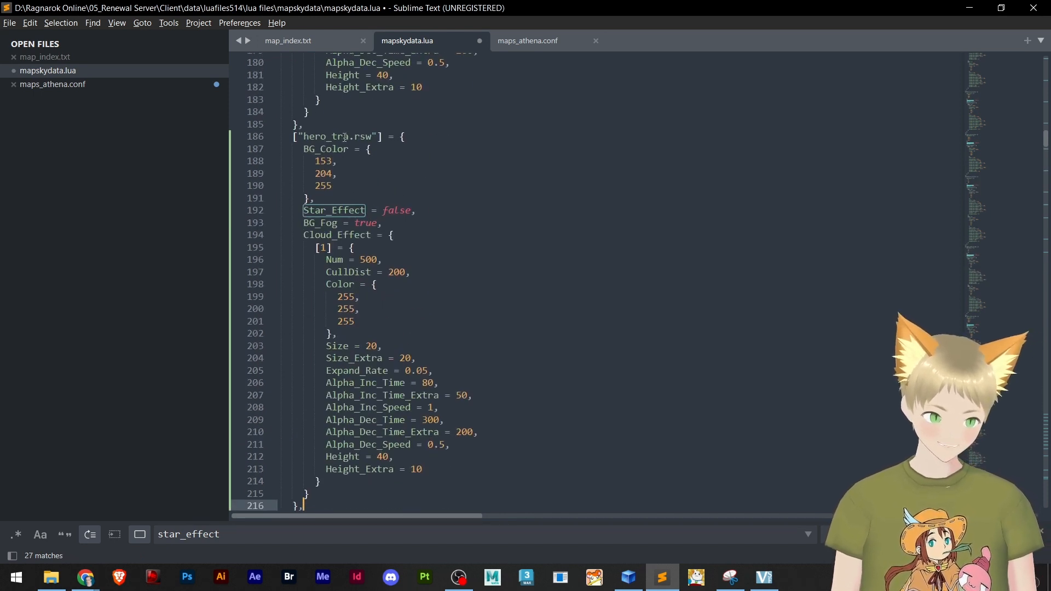
# Rename the map in the duplicated entry on line 186 to marioland1.rsw and save the file
pyautogui.click(350, 137)
pyautogui.press('BackSpace')
pyautogui.press('BackSpace')
pyautogui.press('BackSpace')
pyautogui.press('BackSpace')
pyautogui.press('BackSpace')
pyautogui.press('BackSpace')
pyautogui.press('BackSpace')
pyautogui.press('BackSpace')
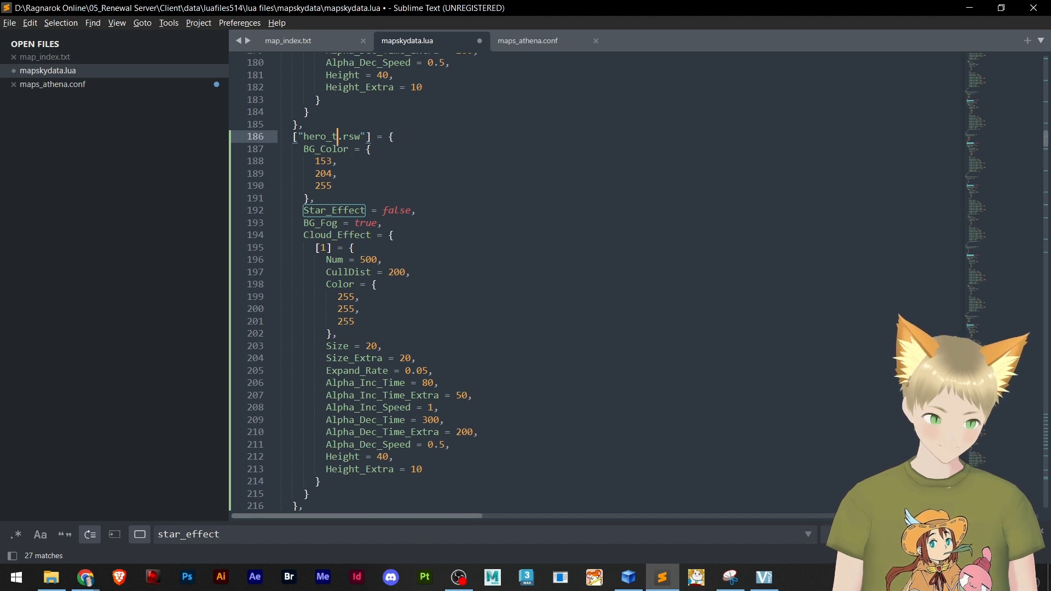
pyautogui.write('mario')
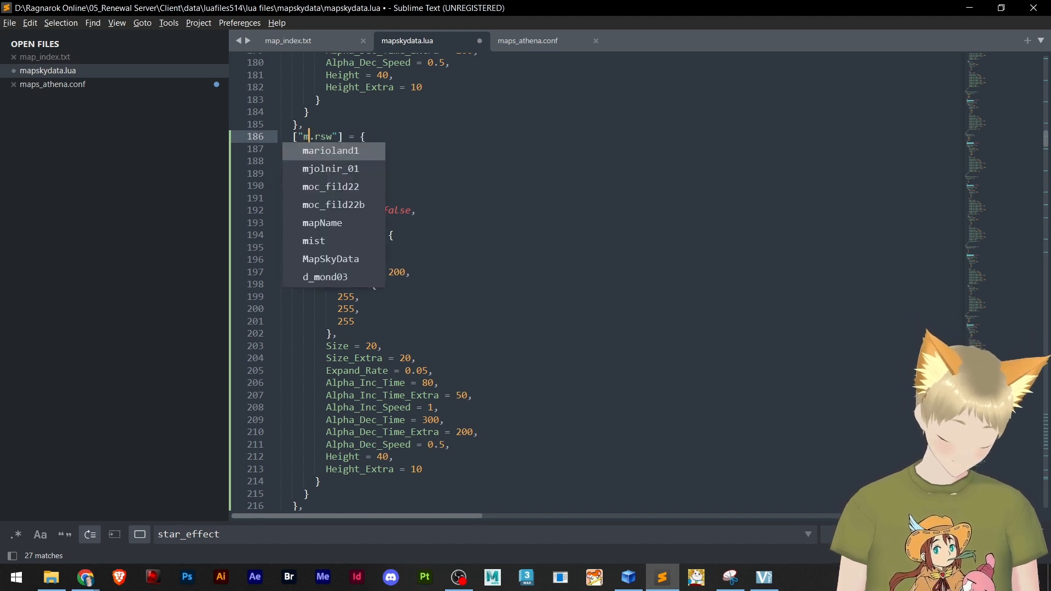
pyautogui.write('land1')
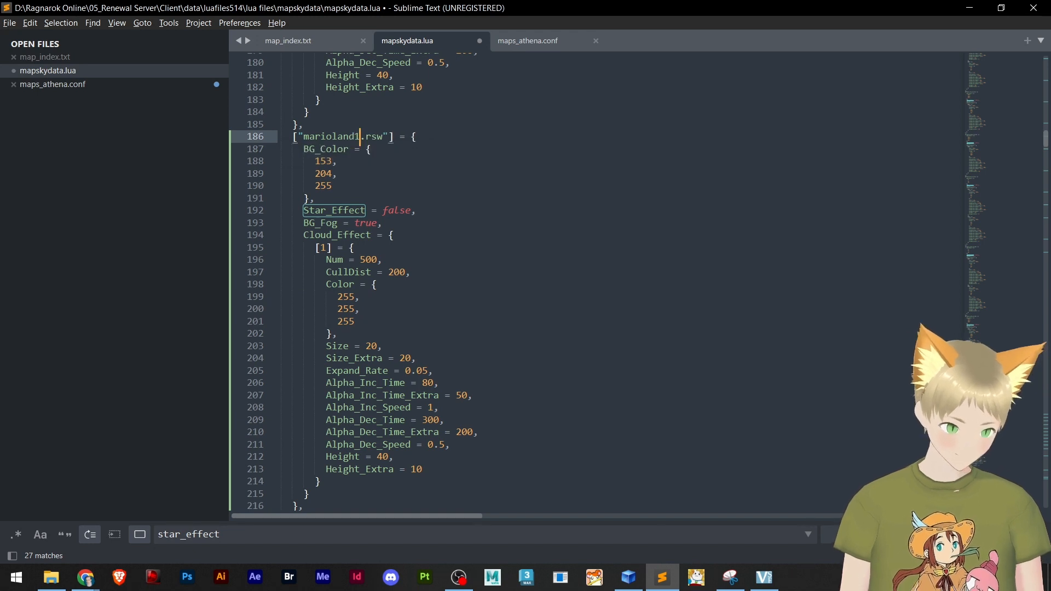
pyautogui.hotkey('ctrl', 's')
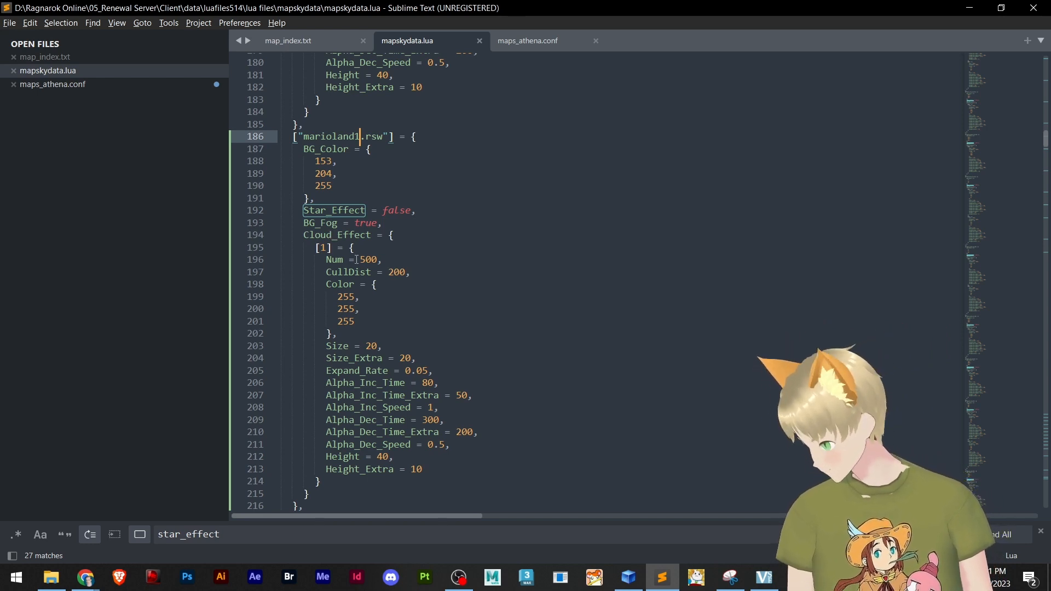
# Review the Num, CullDist and Color settings in the Cloud_Effect block of the new marioland1.rsw entry
pyautogui.click(377, 259)
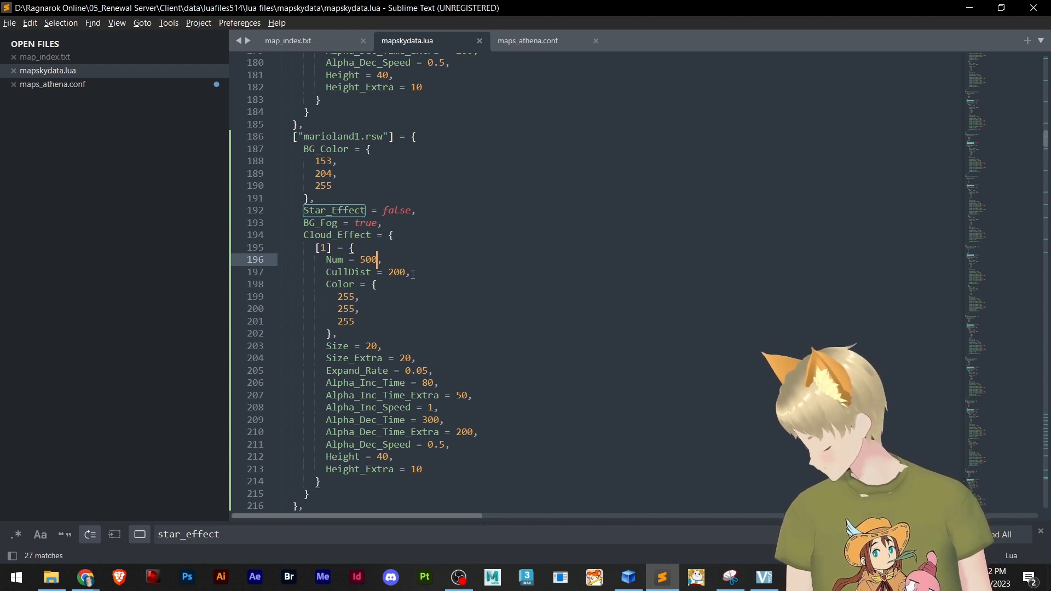
pyautogui.click(413, 273)
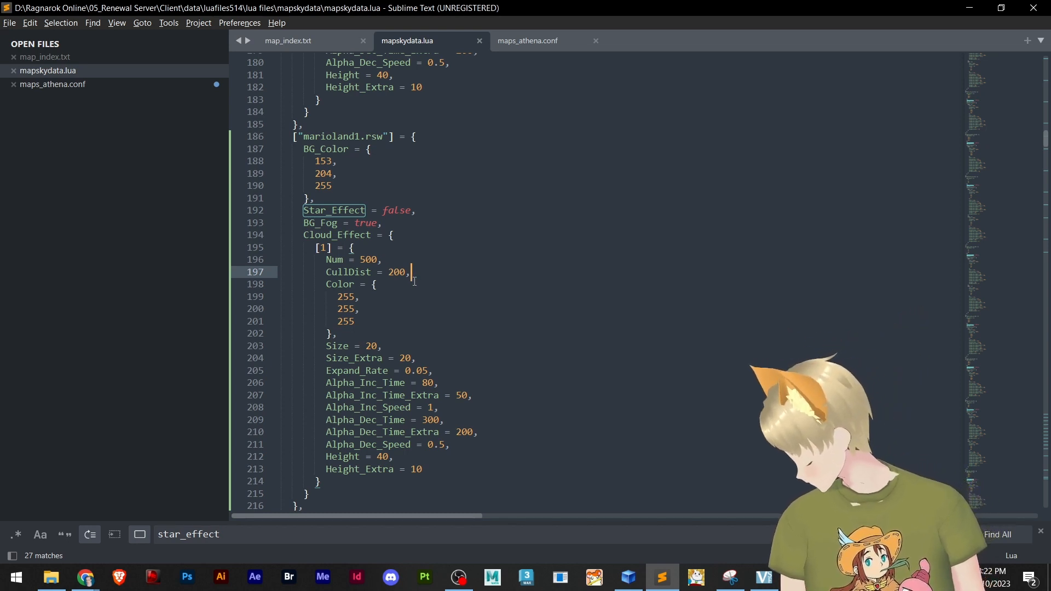
pyautogui.click(391, 300)
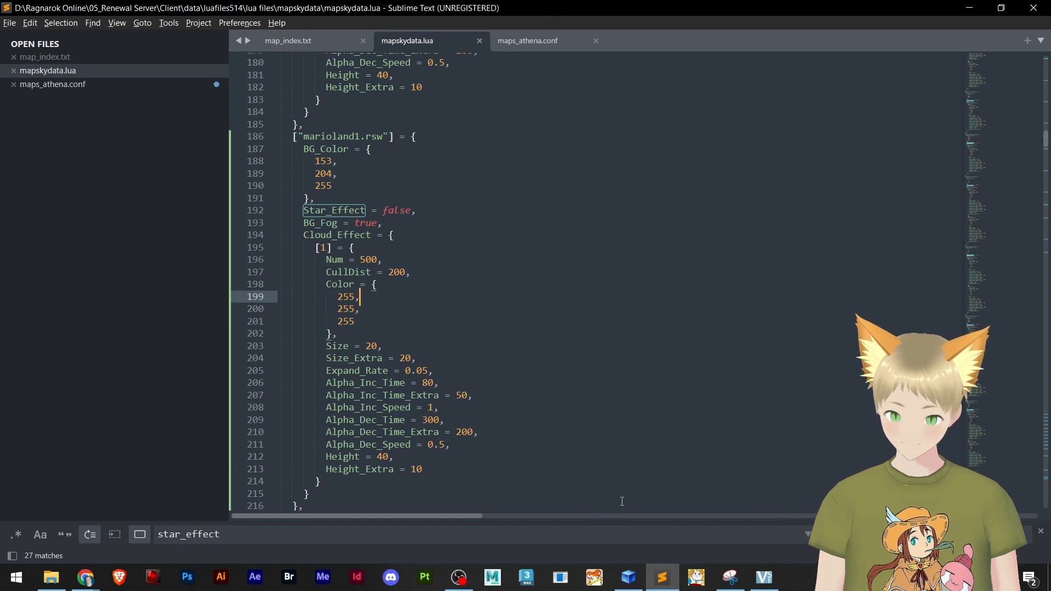
# Bring Google's colour picker in Chrome back over the code and shift its hue to light blue, RGB 102, 172, 204
pyautogui.moveTo(85, 578)
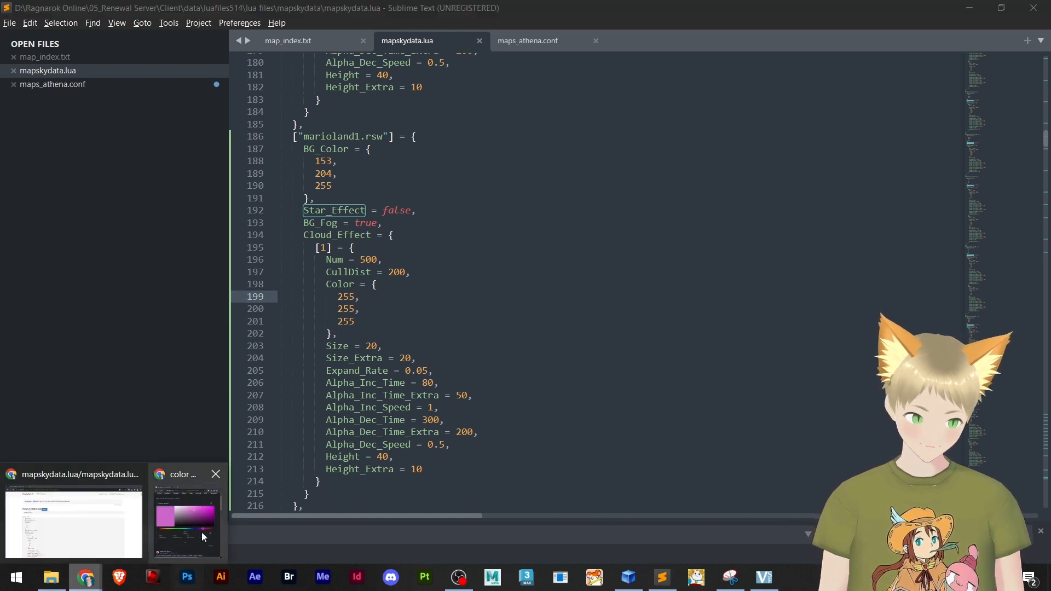
pyautogui.click(202, 532)
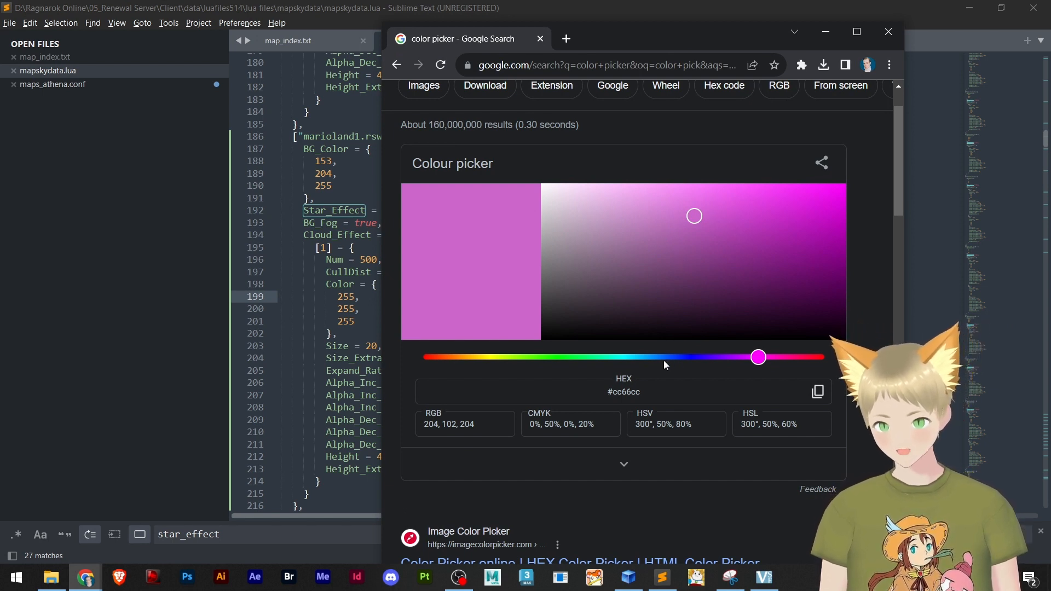
pyautogui.moveTo(658, 358); pyautogui.dragTo(647, 360)
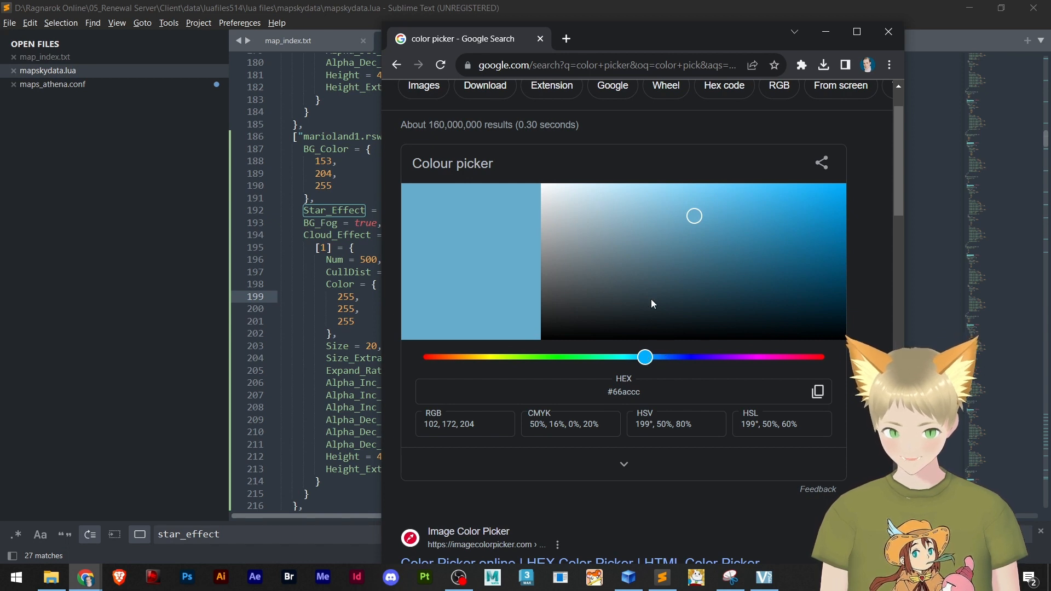
# Pick the lighter blue RGB 153, 212, 240 in the colour picker and set the first Cloud_Effect Color value on line 199 to 153
pyautogui.moveTo(666, 196); pyautogui.dragTo(650, 195)
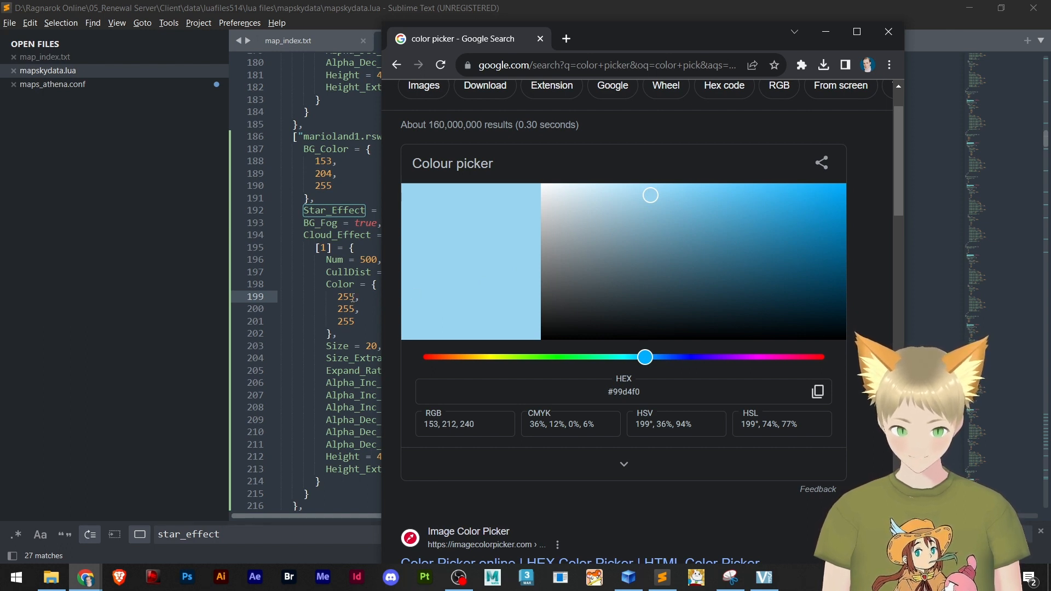
pyautogui.click(352, 296)
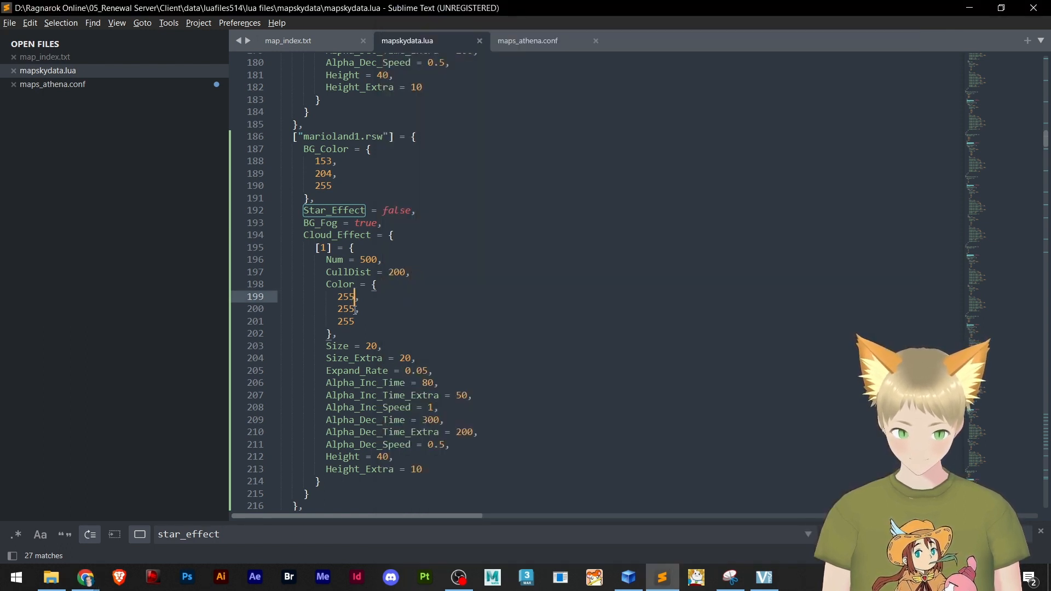
pyautogui.press('BackSpace')
pyautogui.press('BackSpace')
pyautogui.press('BackSpace')
pyautogui.write('153')
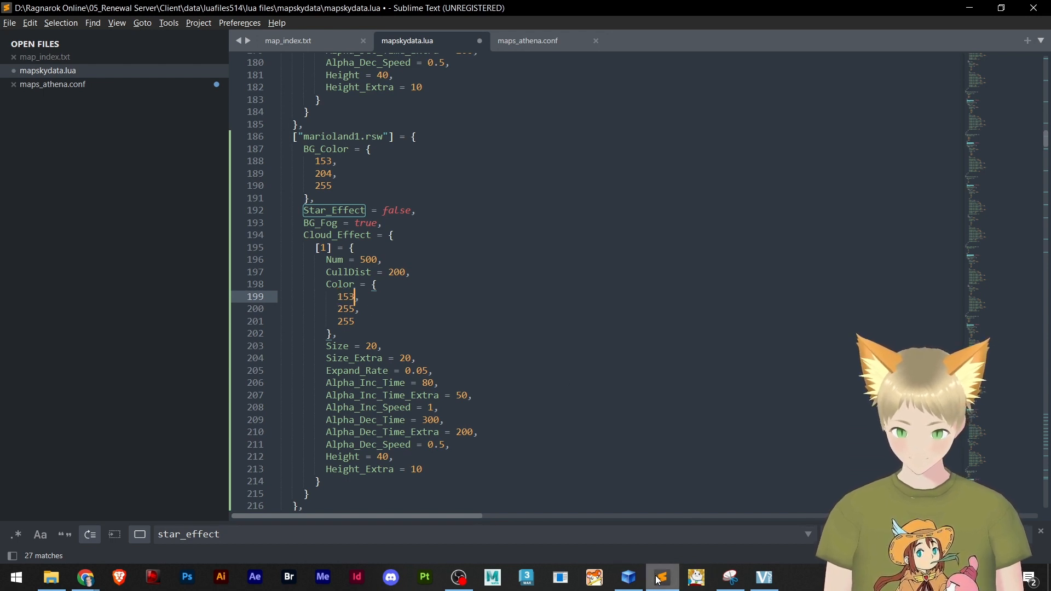
# Check the picked colour again, set the remaining Cloud_Effect Color values on lines 200 and 201 to 212 and 240, and save the file
pyautogui.moveTo(86, 578)
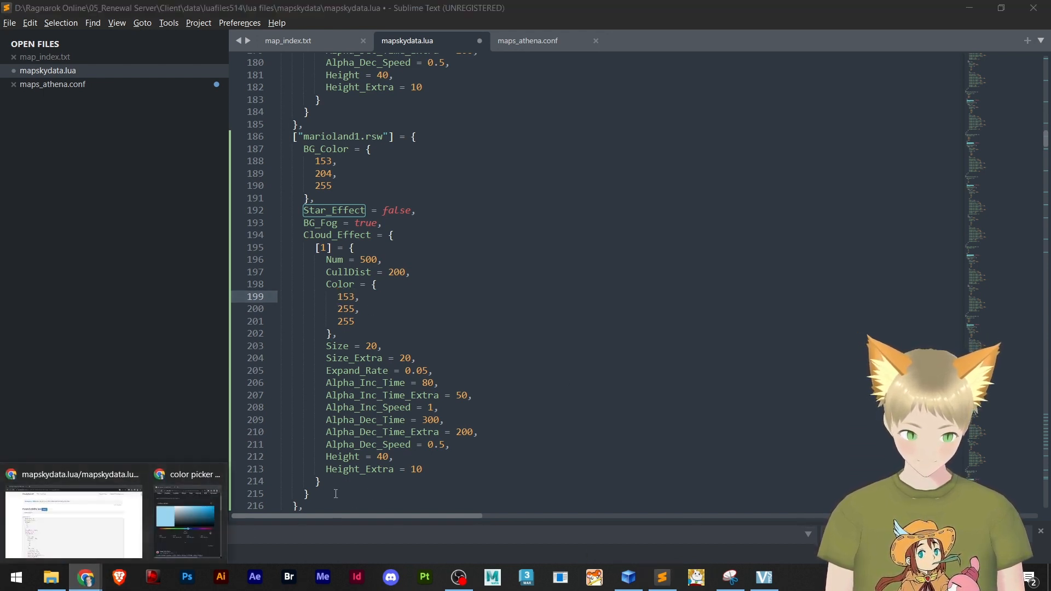
pyautogui.click(201, 522)
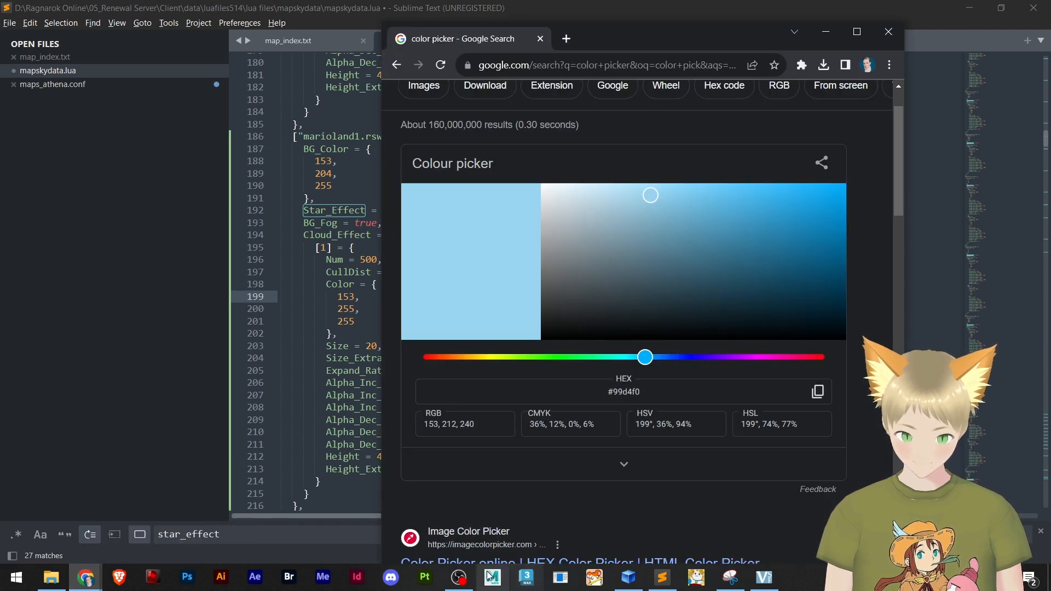
pyautogui.click(458, 578)
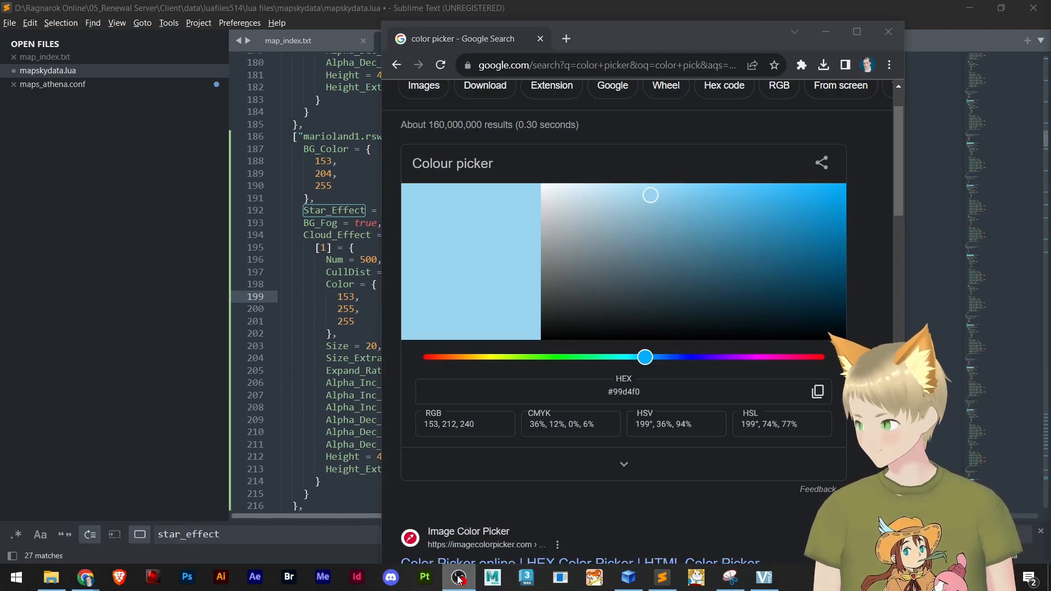
pyautogui.click(458, 578)
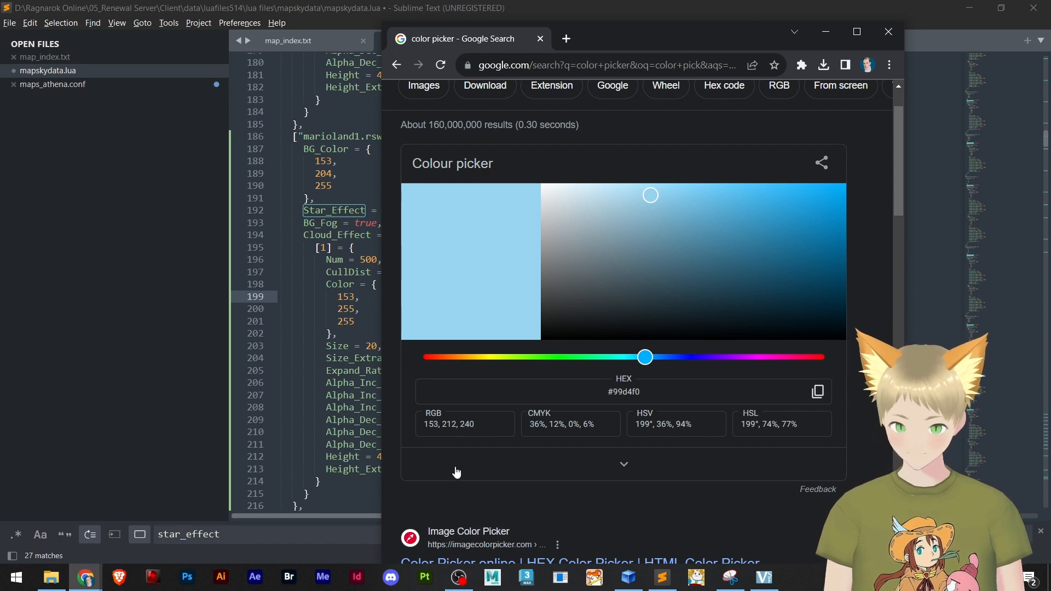
pyautogui.click(345, 301)
pyautogui.click(349, 309)
pyautogui.press('BackSpace')
pyautogui.press('BackSpace')
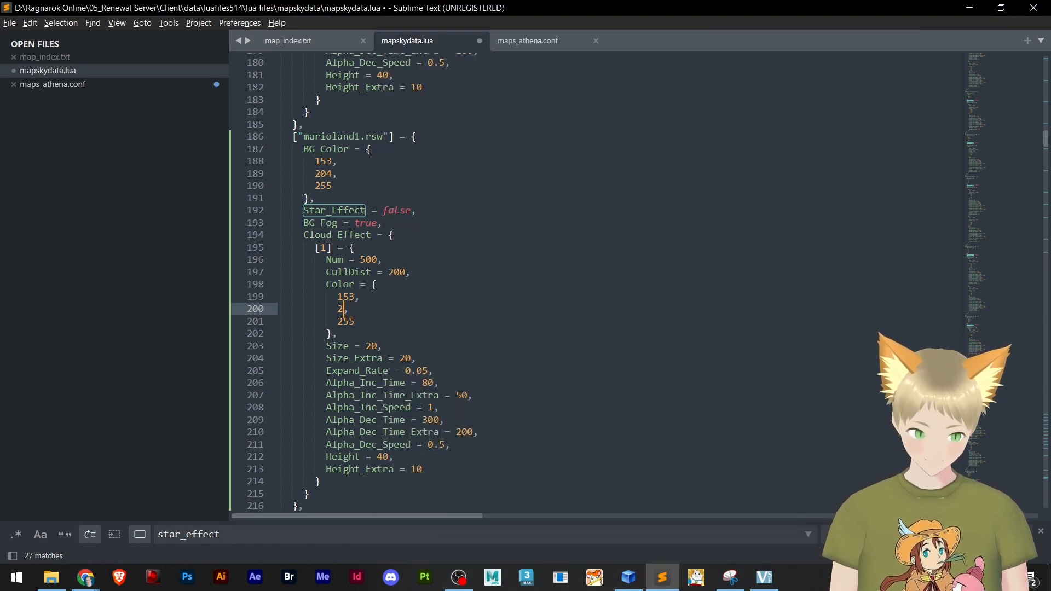
pyautogui.write('12')
pyautogui.press('Down')
pyautogui.press('BackSpace')
pyautogui.press('BackSpace')
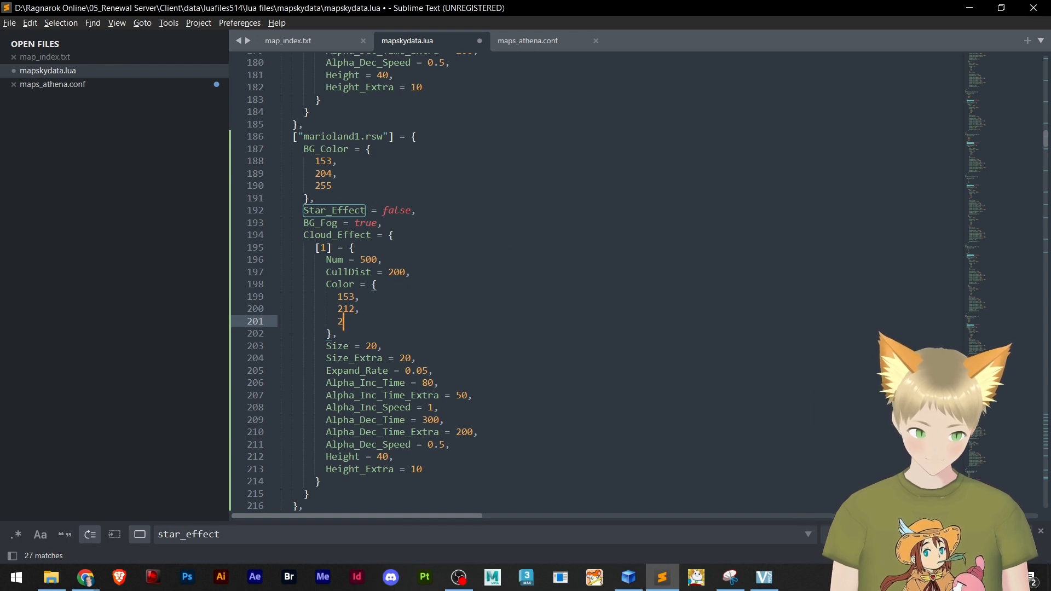
pyautogui.write('40')
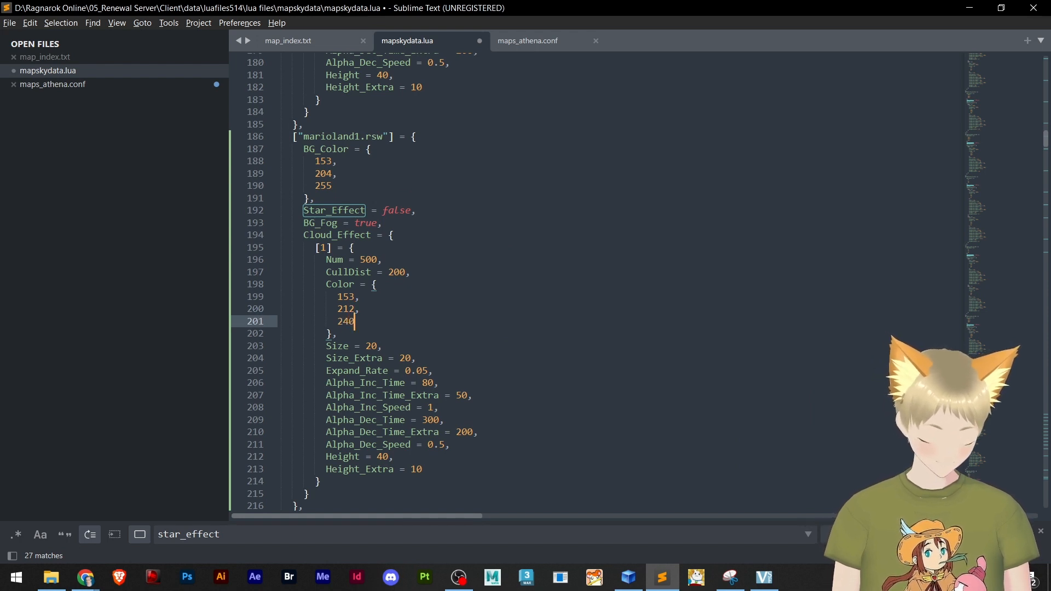
pyautogui.hotkey('ctrl', 's')
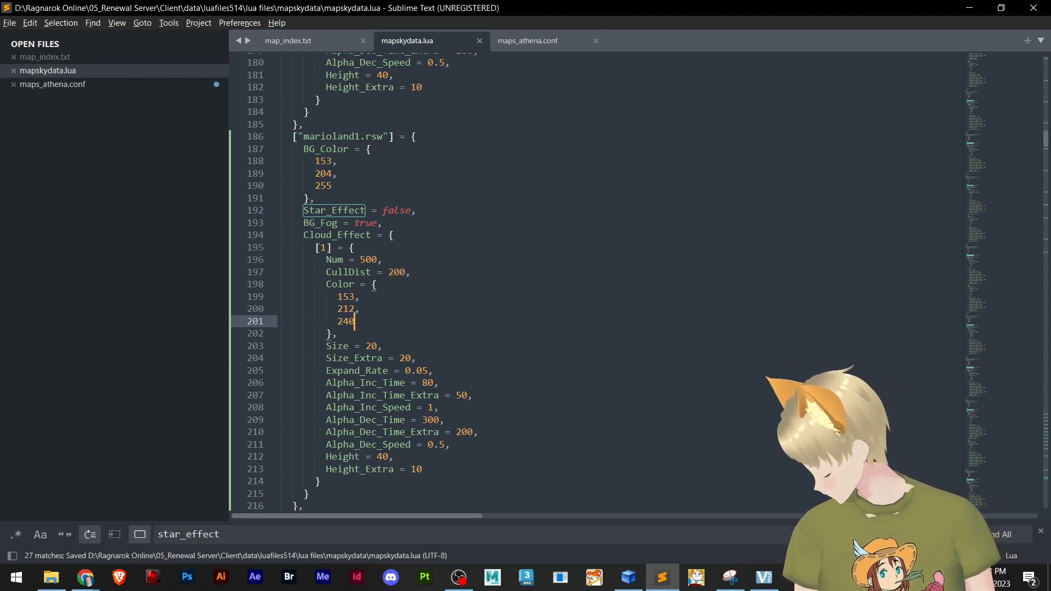
# Review the Size, Expand_Rate, Alpha and Height settings in the Cloud_Effect block of the marioland1.rsw entry
pyautogui.click(395, 349)
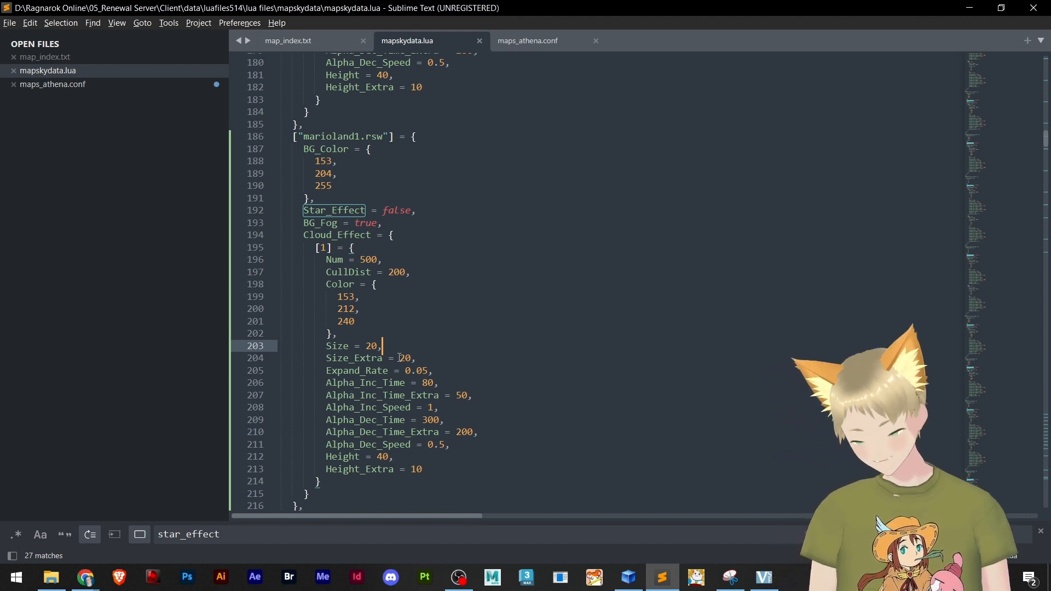
pyautogui.click(428, 358)
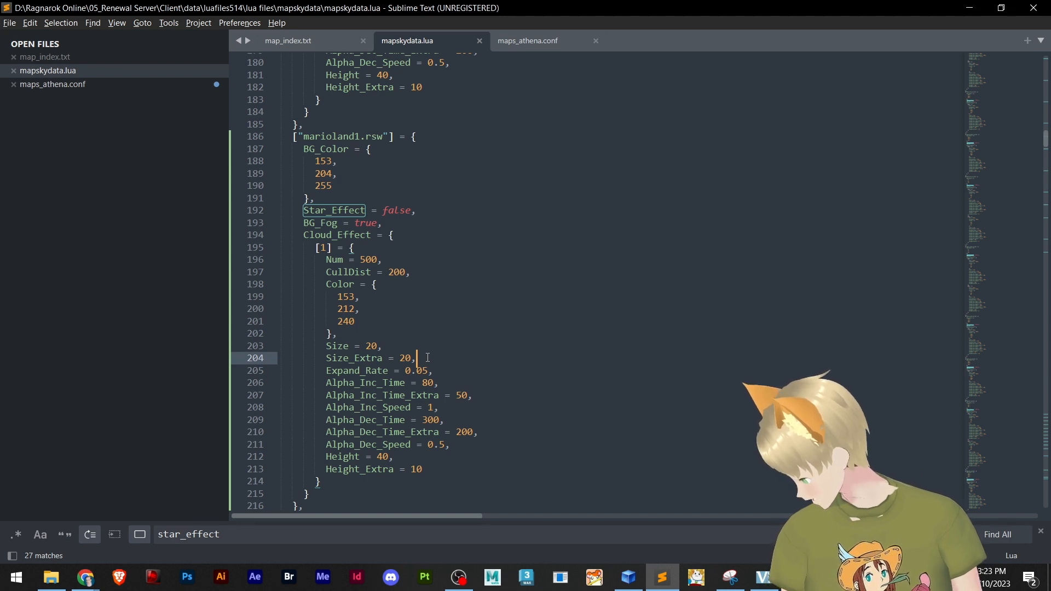
pyautogui.click(438, 371)
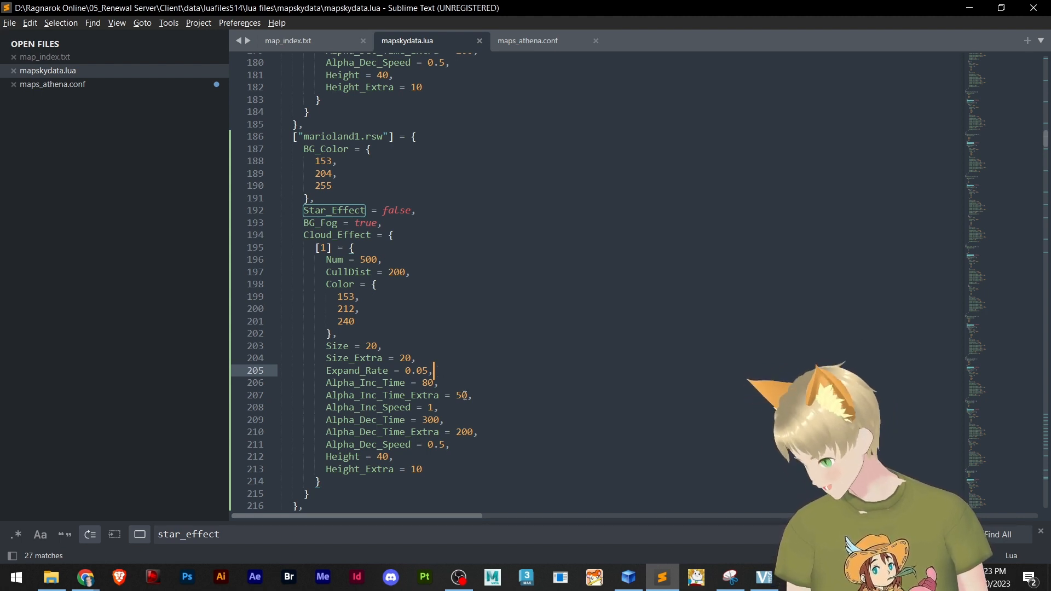
pyautogui.moveTo(477, 395); pyautogui.dragTo(476, 468)
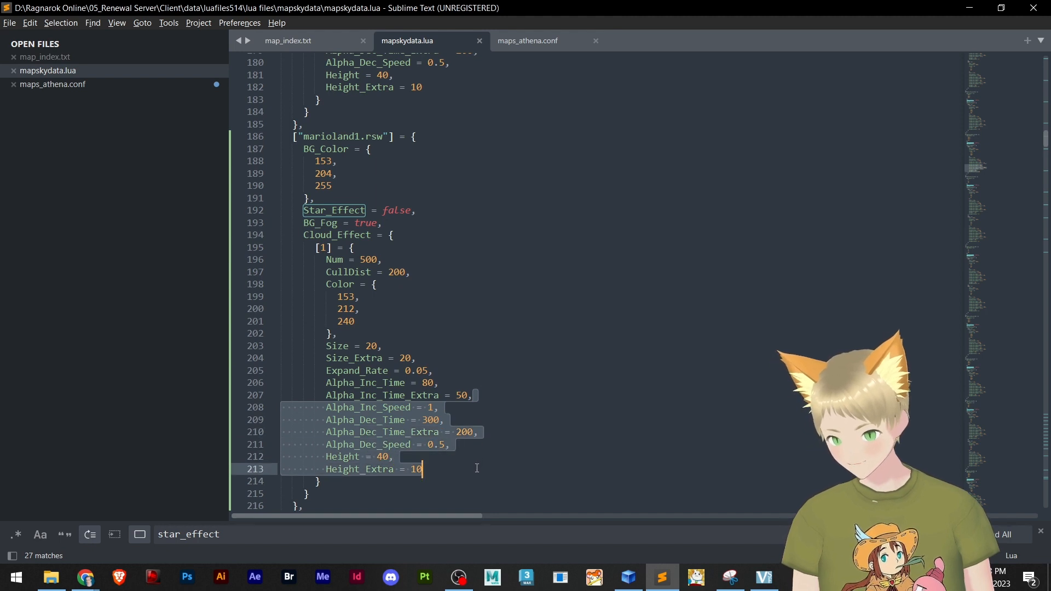
pyautogui.click(436, 459)
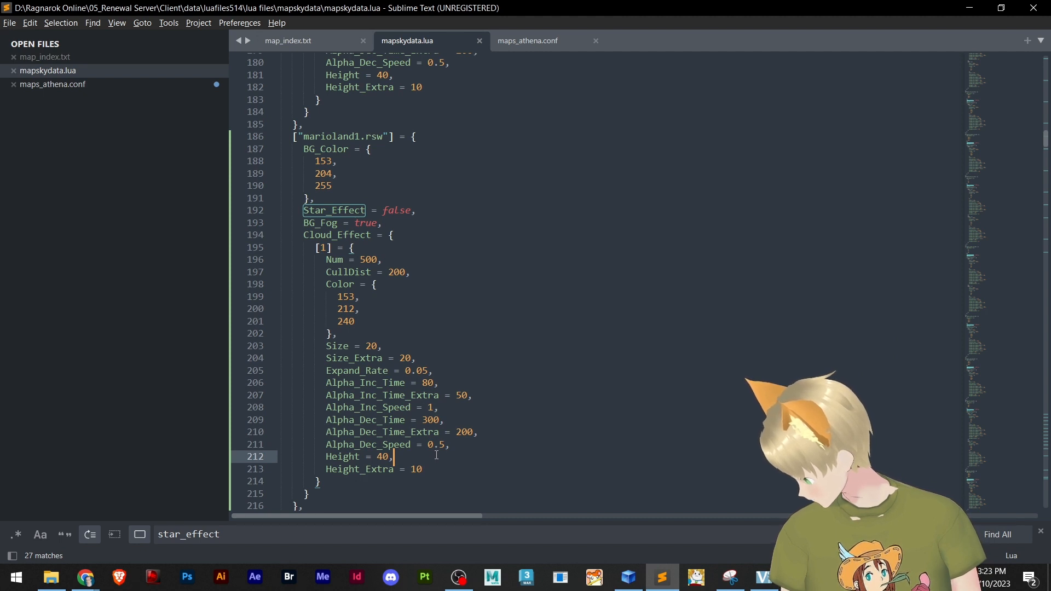
# Compare the marioland1.rsw entry with the neighbouring Cloud_Effect entries and the simpler Old_Cloud_Effect entries further down the file
pyautogui.scroll(1, 436, 455)
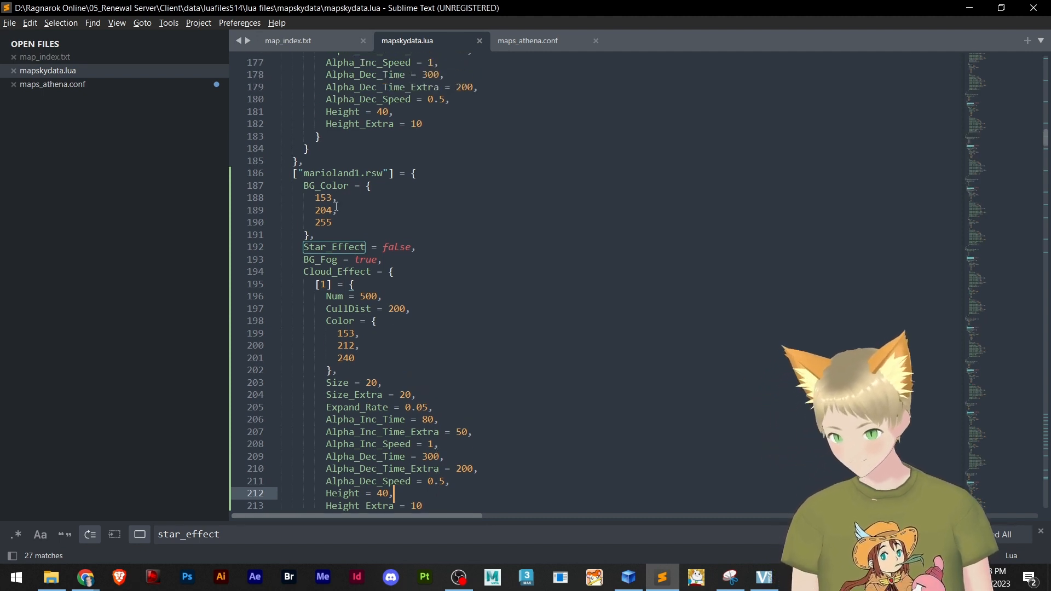
pyautogui.scroll(6, 336, 227)
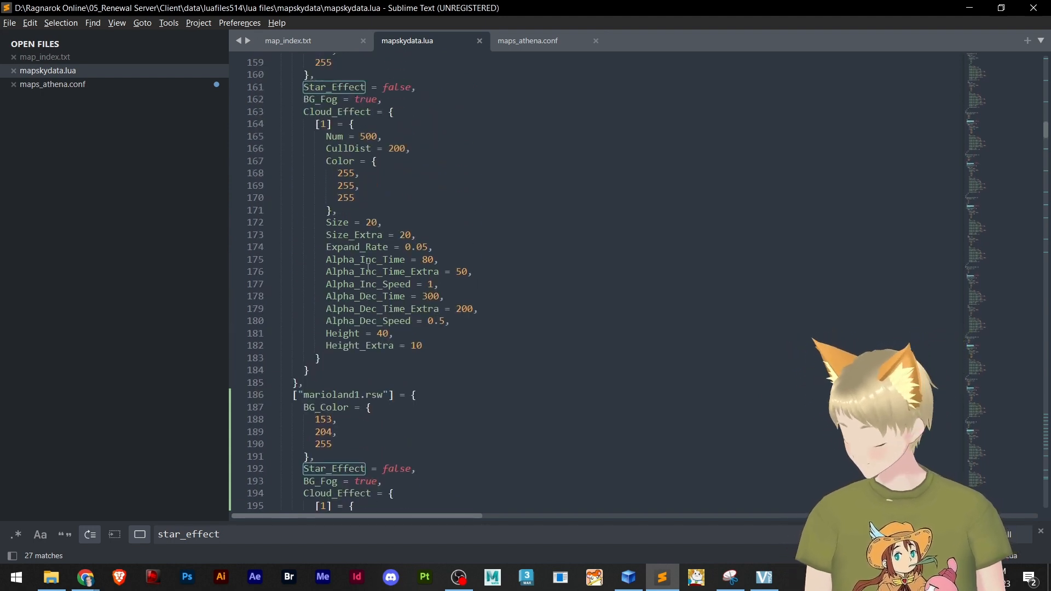
pyautogui.scroll(-20, 361, 261)
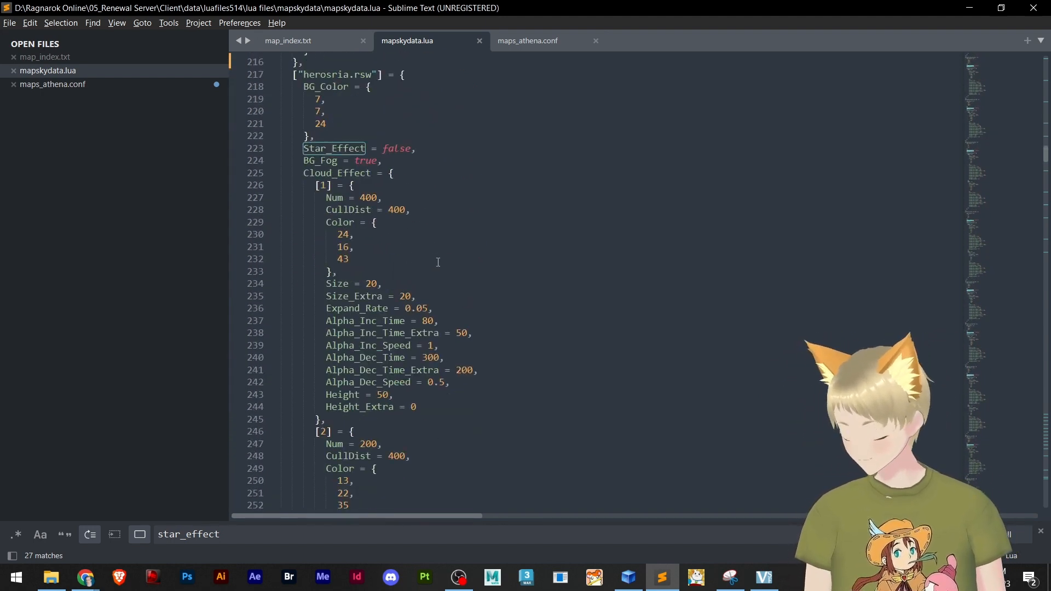
pyautogui.scroll(-10, 450, 266)
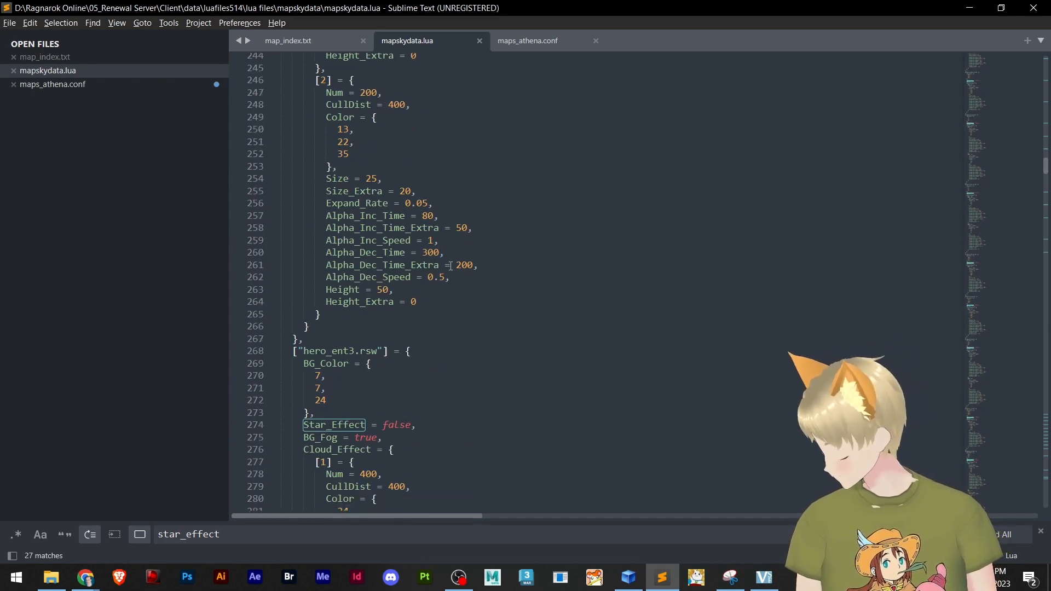
pyautogui.moveTo(1044, 179); pyautogui.dragTo(1024, 371)
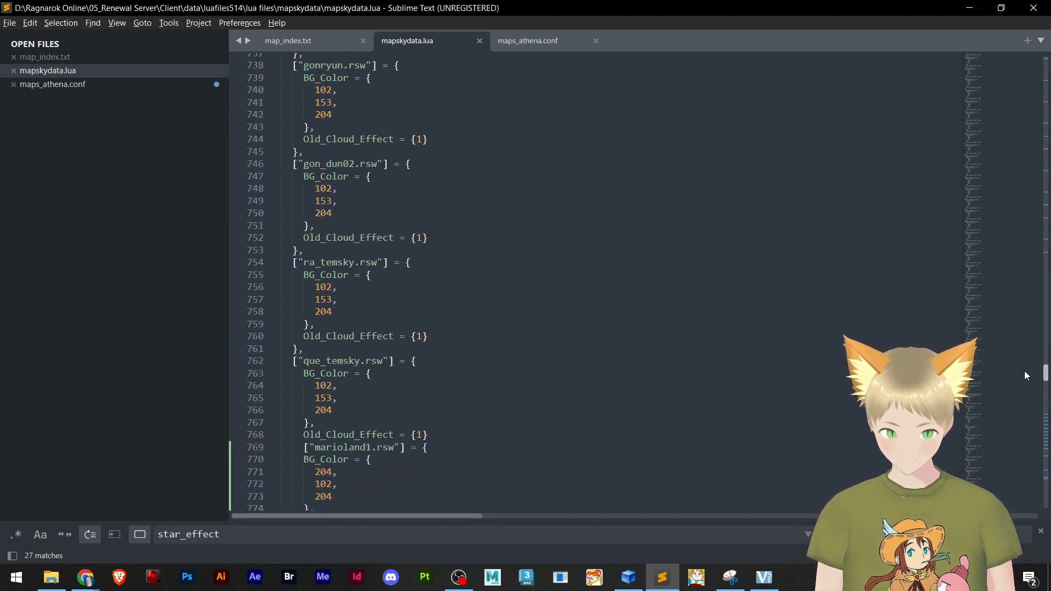
pyautogui.moveTo(1023, 370); pyautogui.dragTo(1020, 352)
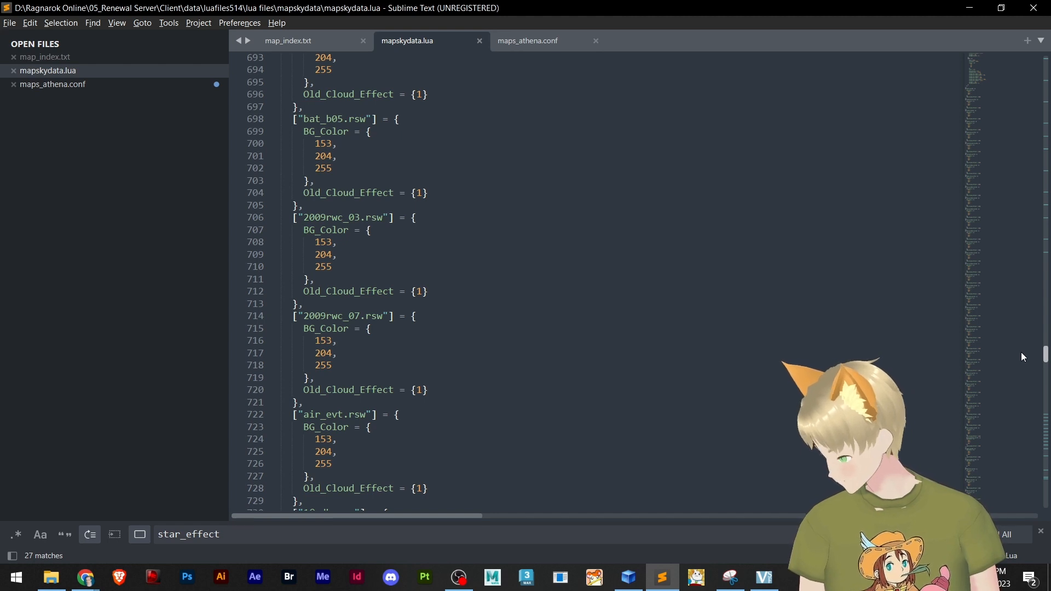
pyautogui.scroll(-4, 1001, 358)
pyautogui.click(681, 370)
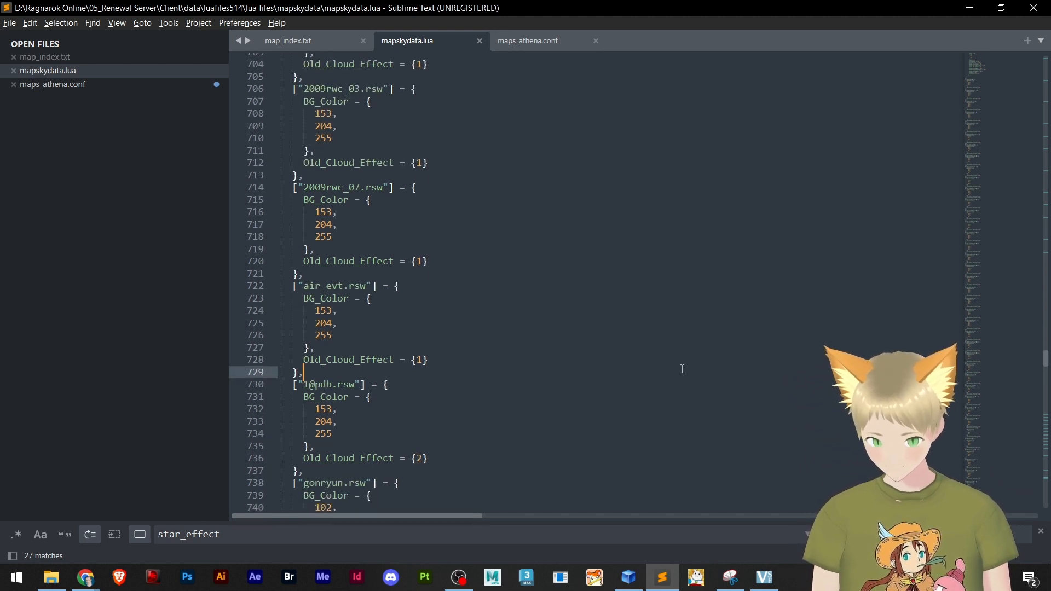
# Search mapskydata.lua for "mario" and examine the marioland1.rsw entry that uses Old_Cloud_Effect
pyautogui.hotkey('ctrl', 'f')
pyautogui.write('m')
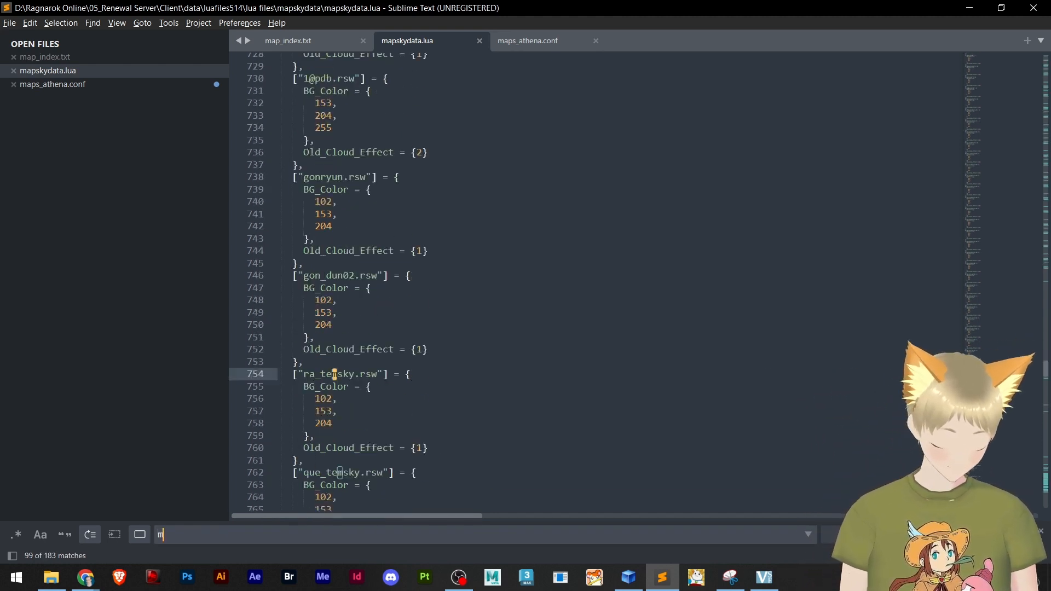
pyautogui.write('ario')
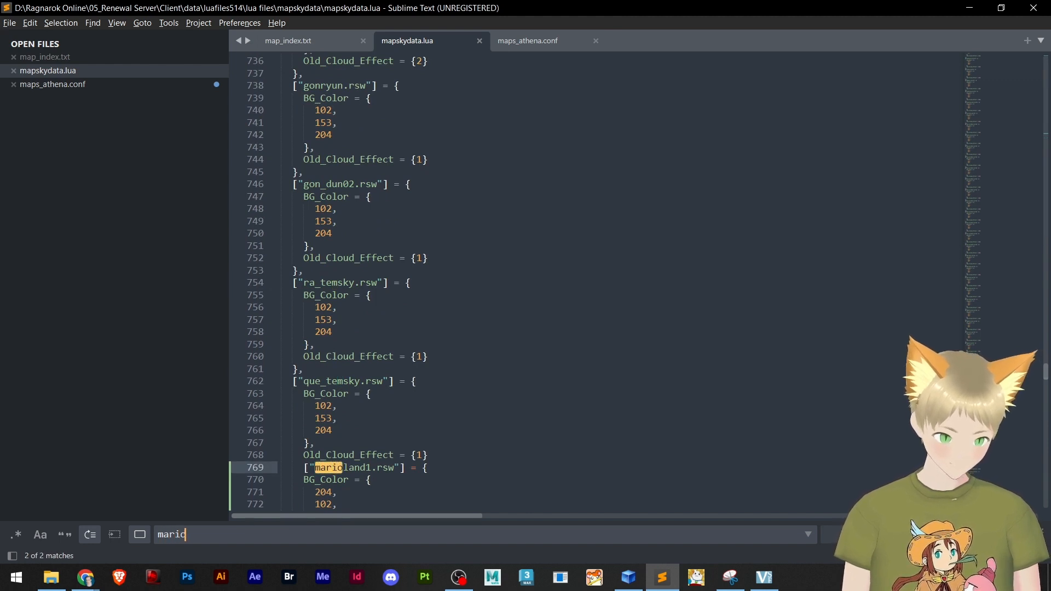
pyautogui.scroll(-4, 736, 375)
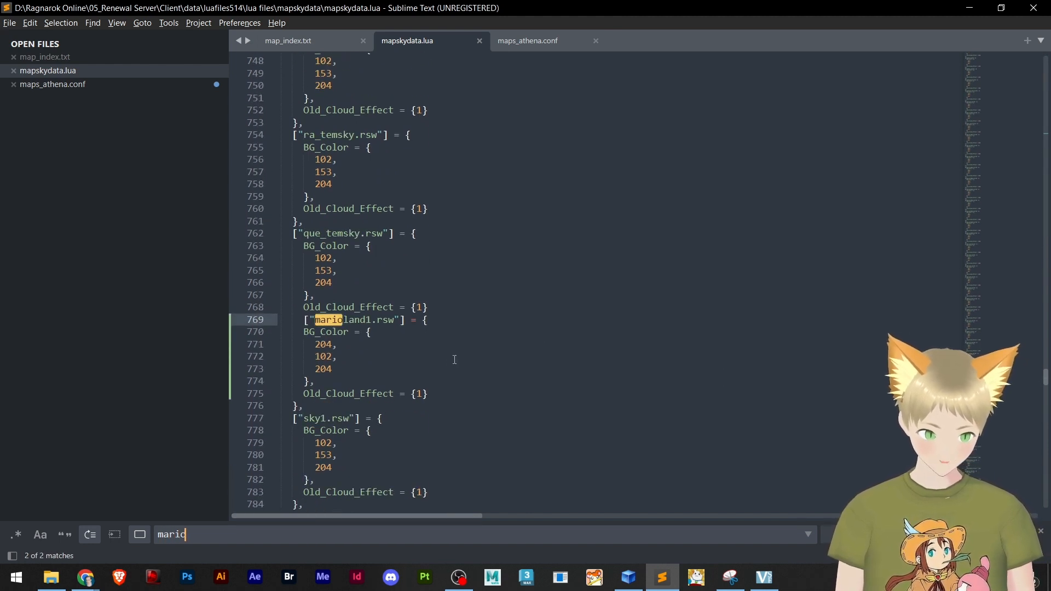
pyautogui.scroll(3, 497, 356)
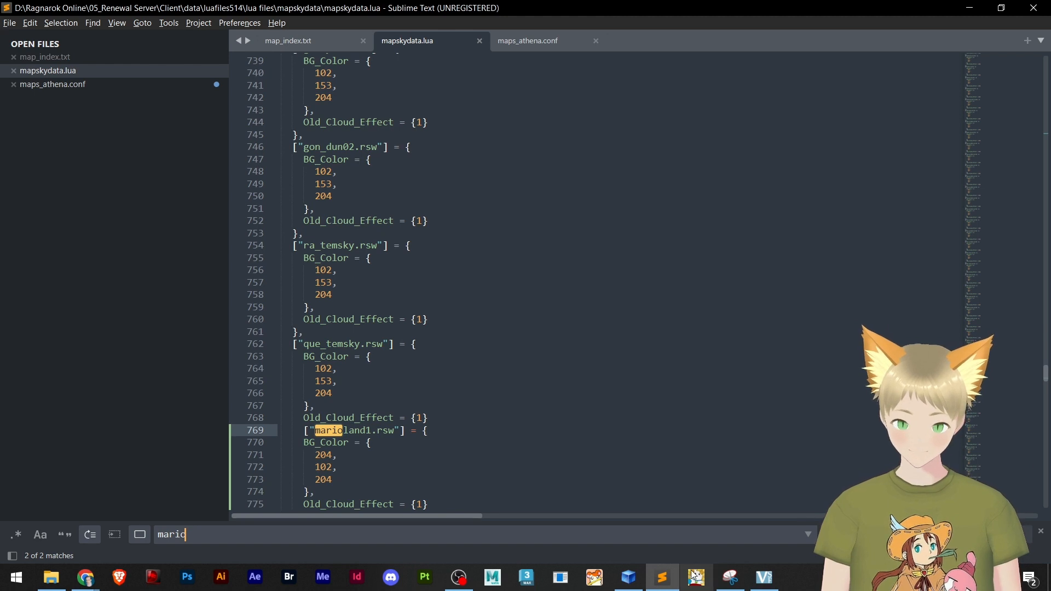
# Open mp3nametable.txt from the Ragnarok Online 01_Client data folder in Sublime Text and go to the RespectRO list at its end
pyautogui.click(465, 578)
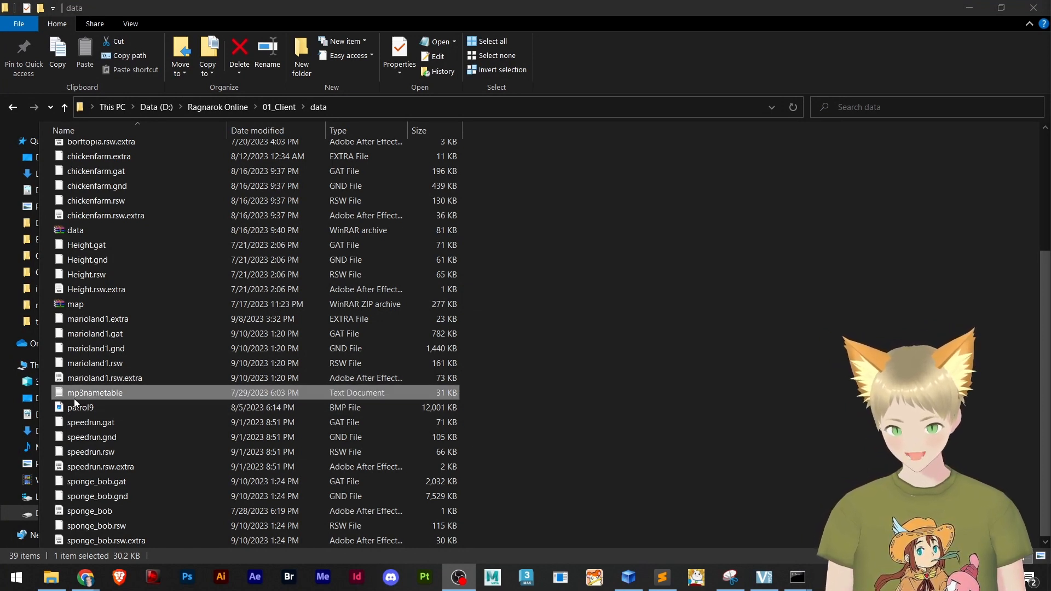
pyautogui.moveTo(84, 393); pyautogui.dragTo(33, 277)
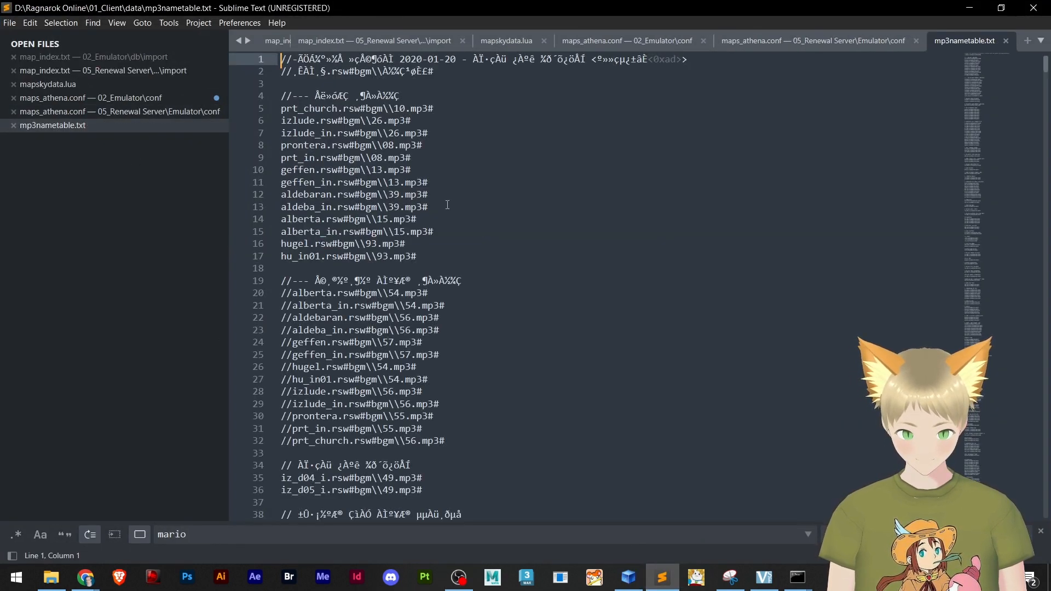
pyautogui.scroll(-20, 436, 175)
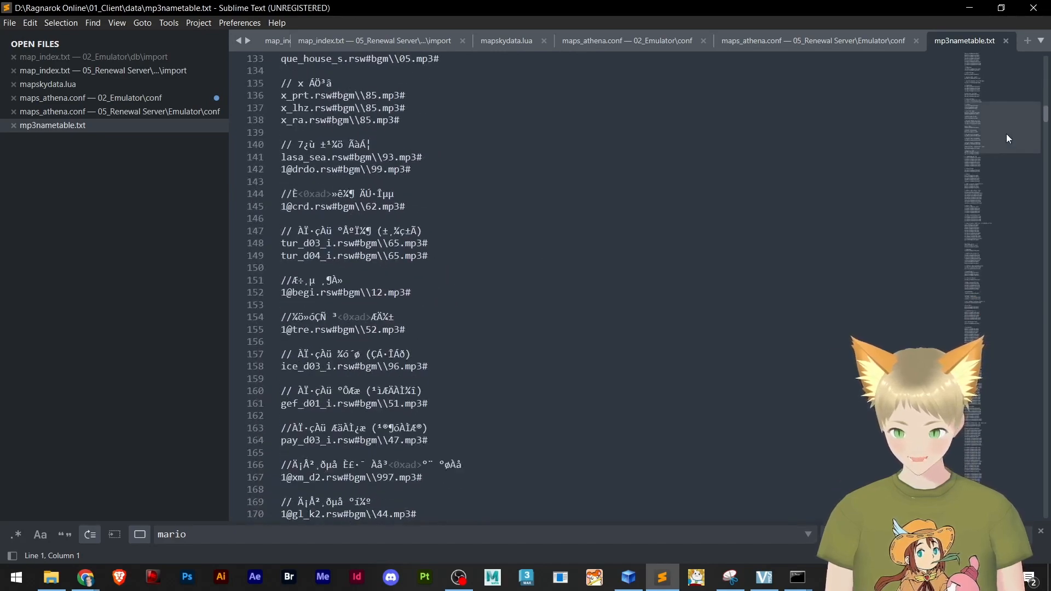
pyautogui.moveTo(1044, 116); pyautogui.dragTo(1044, 512)
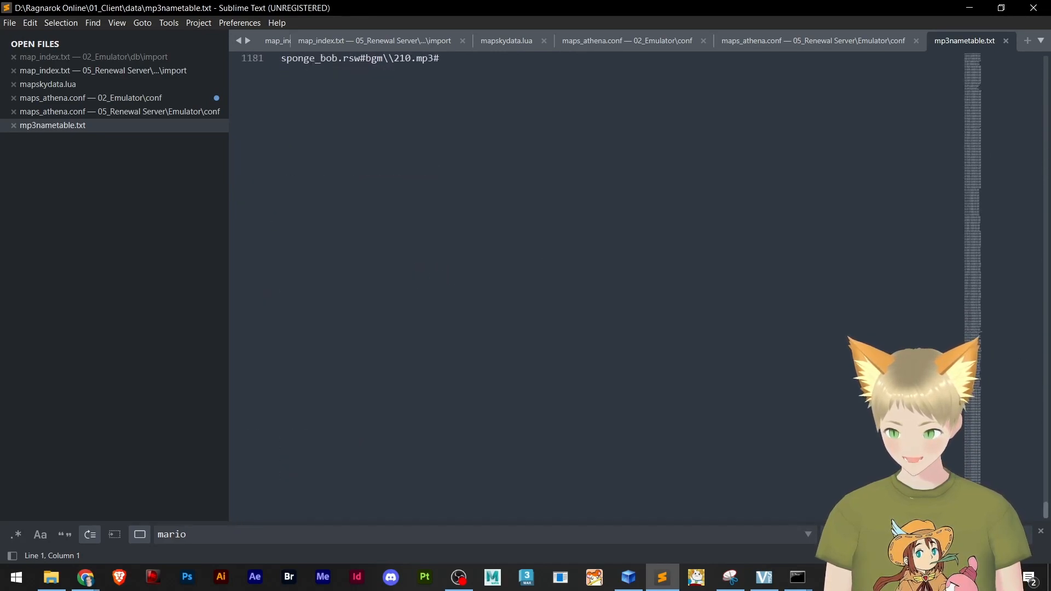
pyautogui.scroll(2, 598, 202)
pyautogui.scroll(3, 598, 202)
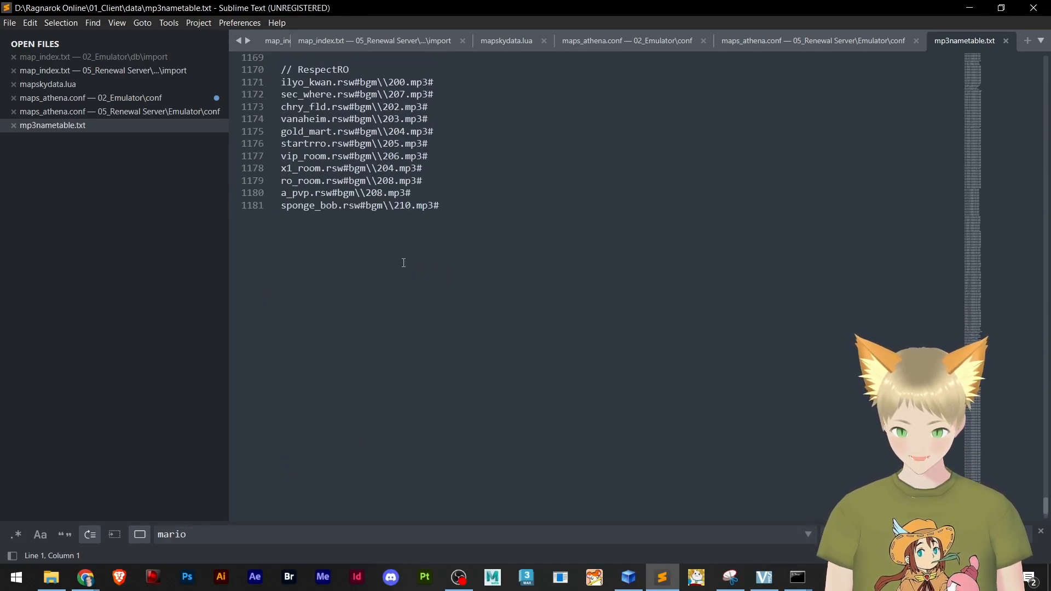
pyautogui.scroll(1, 334, 224)
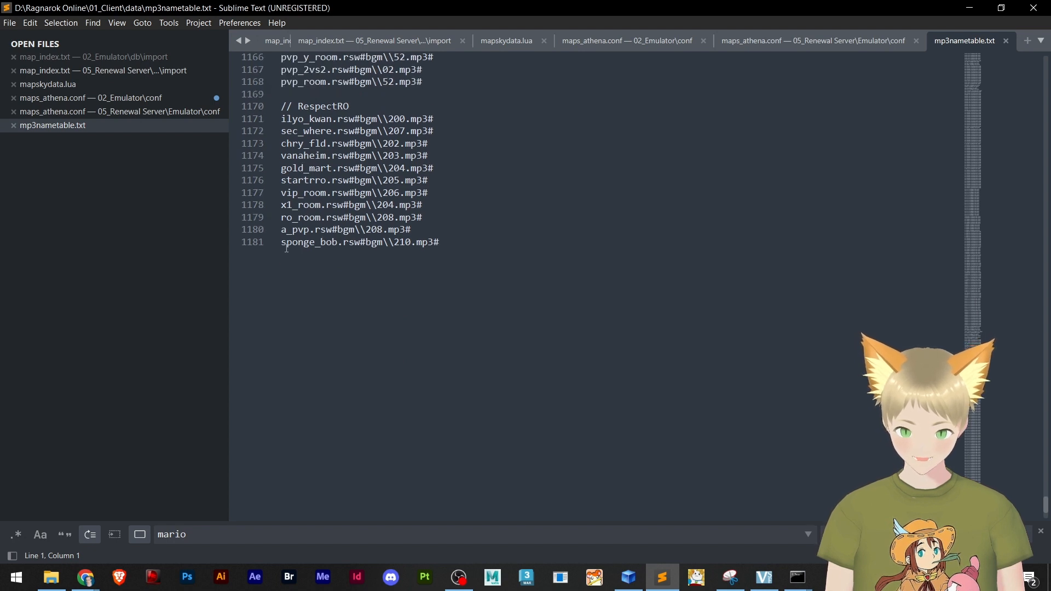
# Examine the sponge_bob.rsw line in mp3nametable.txt, highlighting its music assignment after the map name
pyautogui.moveTo(281, 244); pyautogui.dragTo(349, 245)
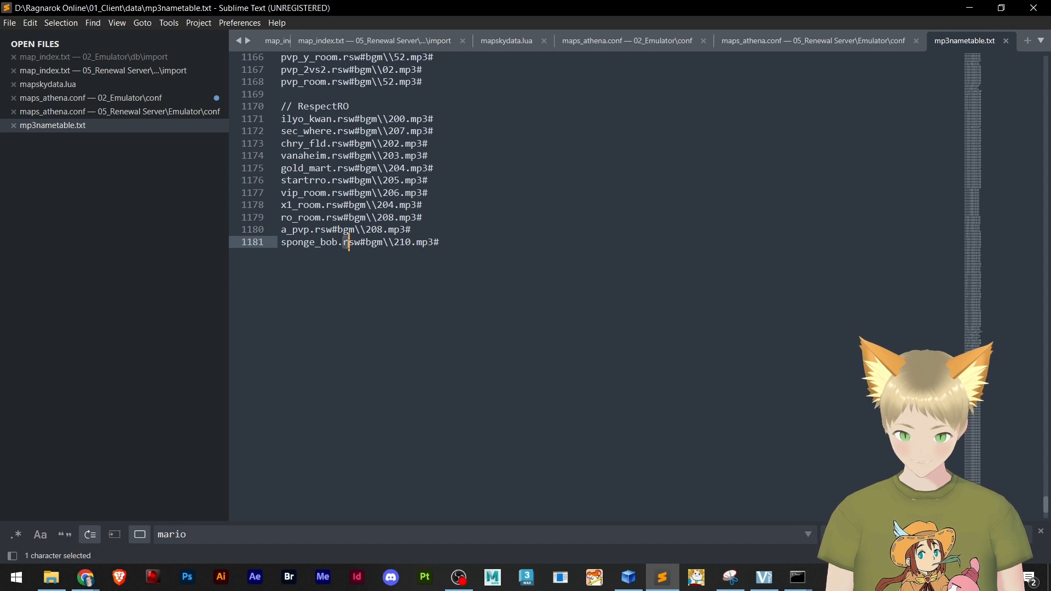
pyautogui.click(361, 245)
pyautogui.hotkey('shift', 'End')
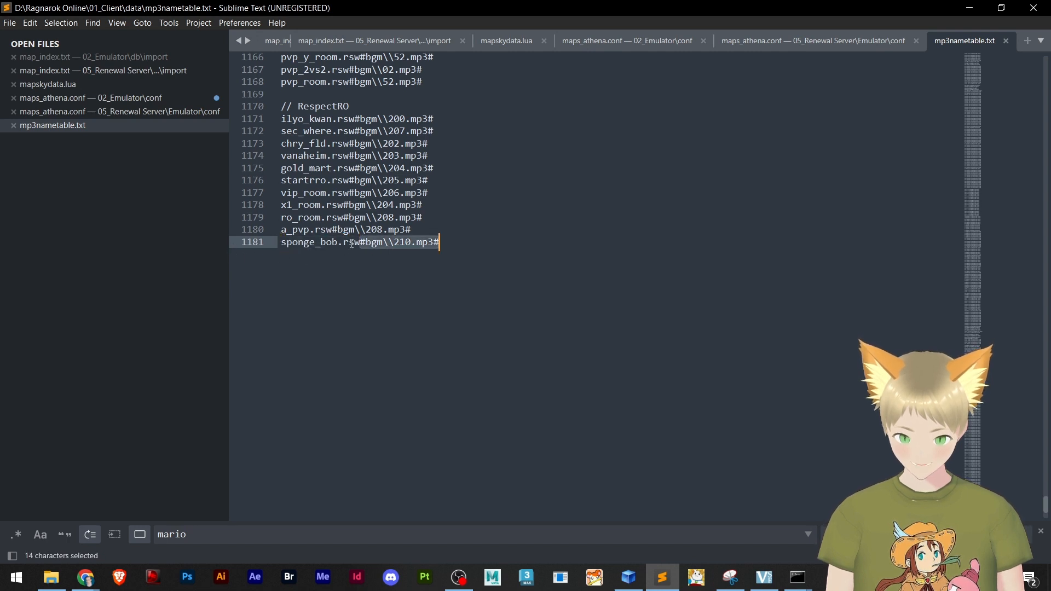
# Highlight the bgm path and track number 210 in the sponge_bob.rsw line, and look over the map entries above the RespectRO list
pyautogui.click(362, 244)
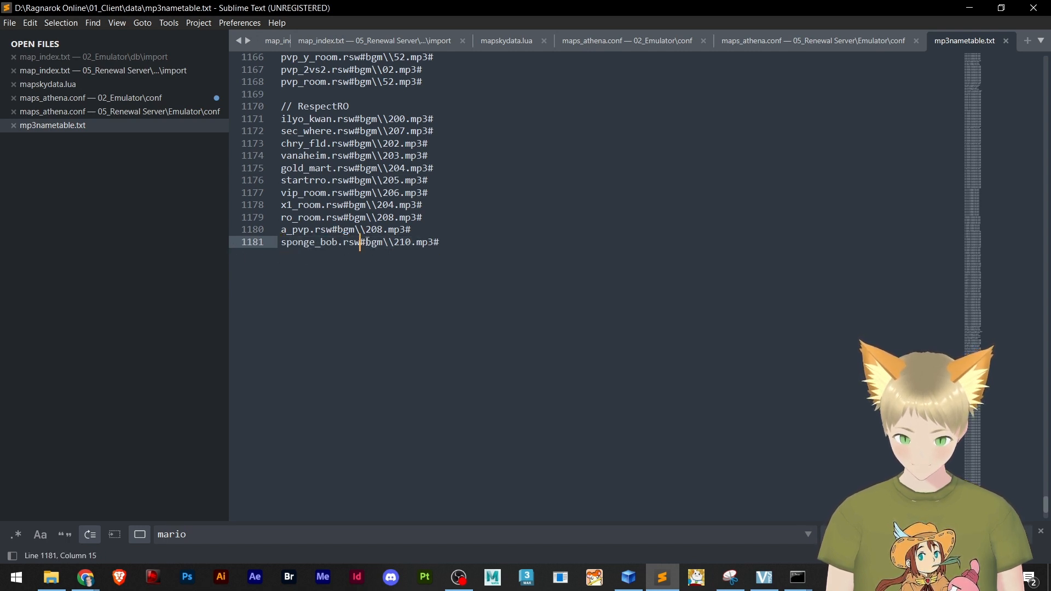
pyautogui.moveTo(367, 243); pyautogui.dragTo(448, 246)
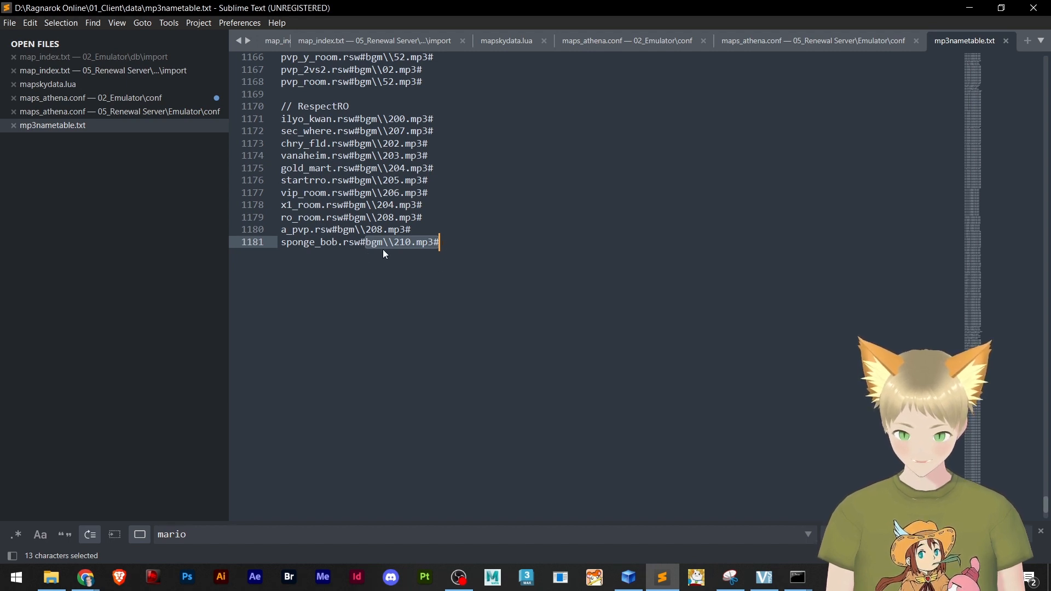
pyautogui.click(412, 244)
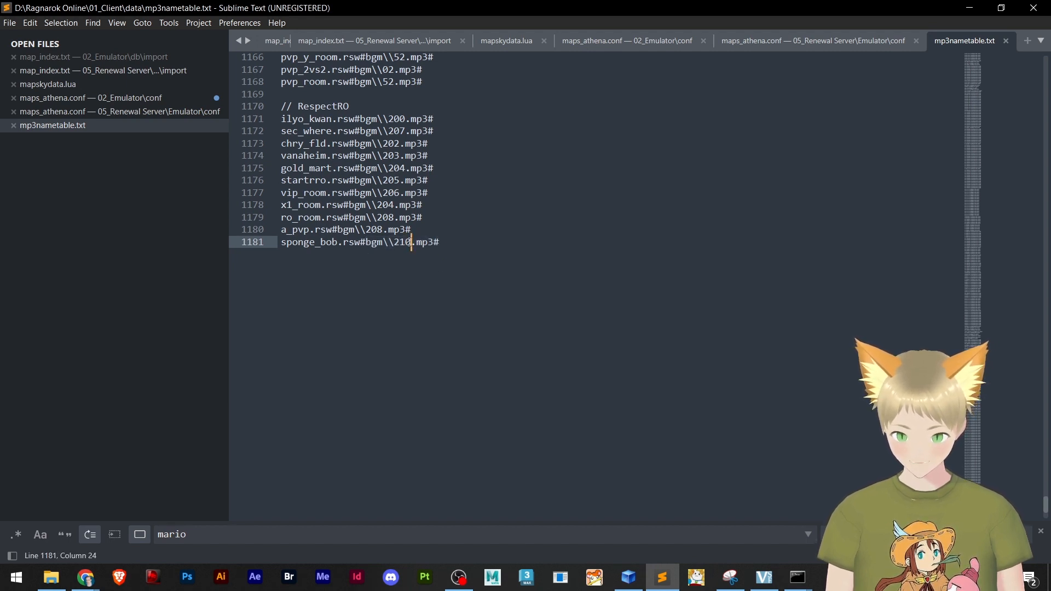
pyautogui.moveTo(412, 243); pyautogui.dragTo(393, 242)
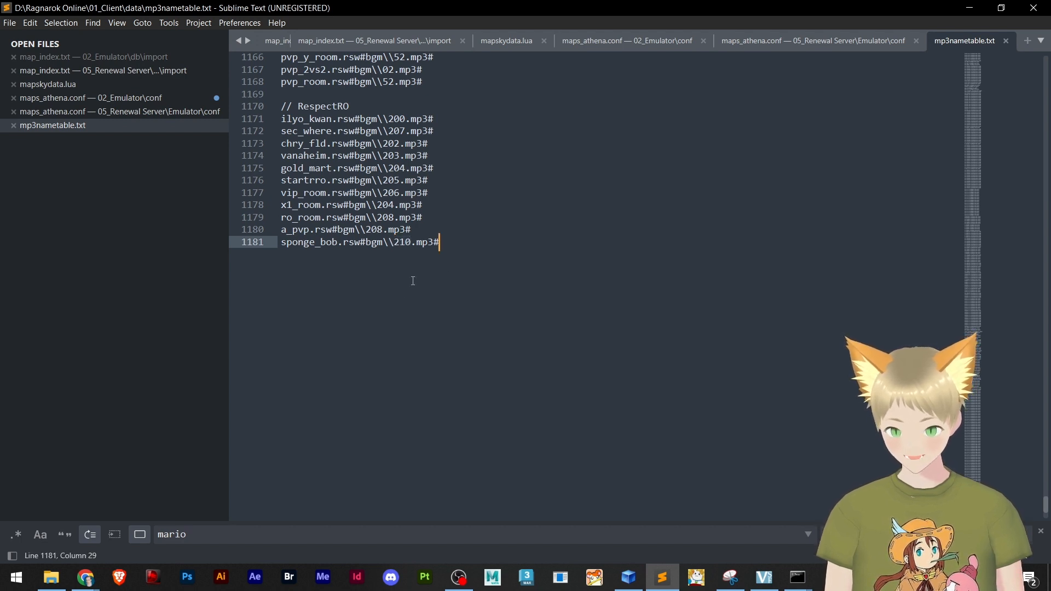
pyautogui.scroll(6, 413, 281)
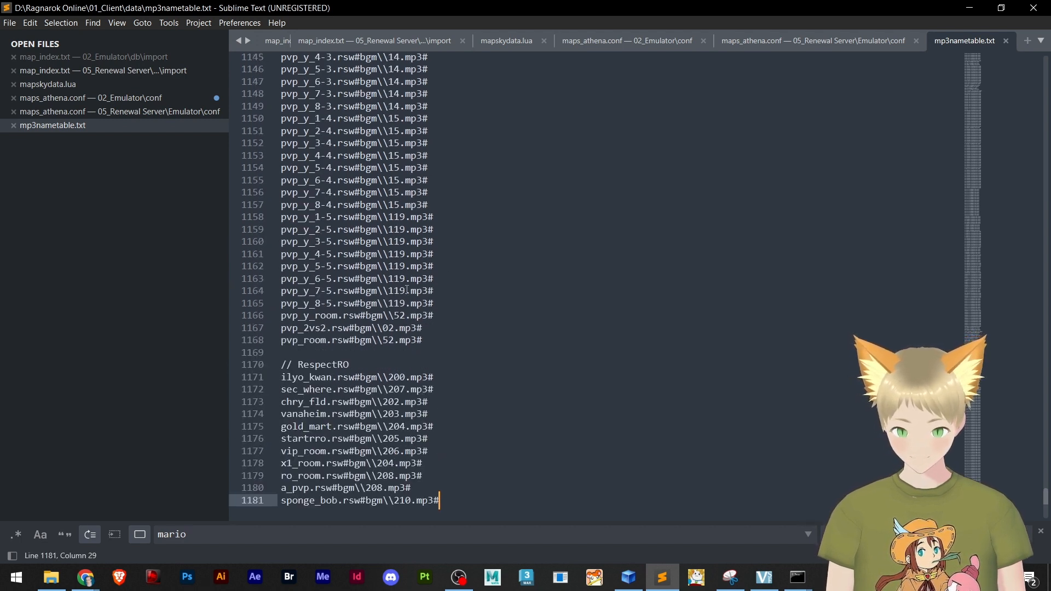
# Switch to File Explorer and create a new WinRAR ZIP archive in the Renewal client's mapskydata folder
pyautogui.hotkey('alt', 'Tab')
pyautogui.rightClick(120, 216)
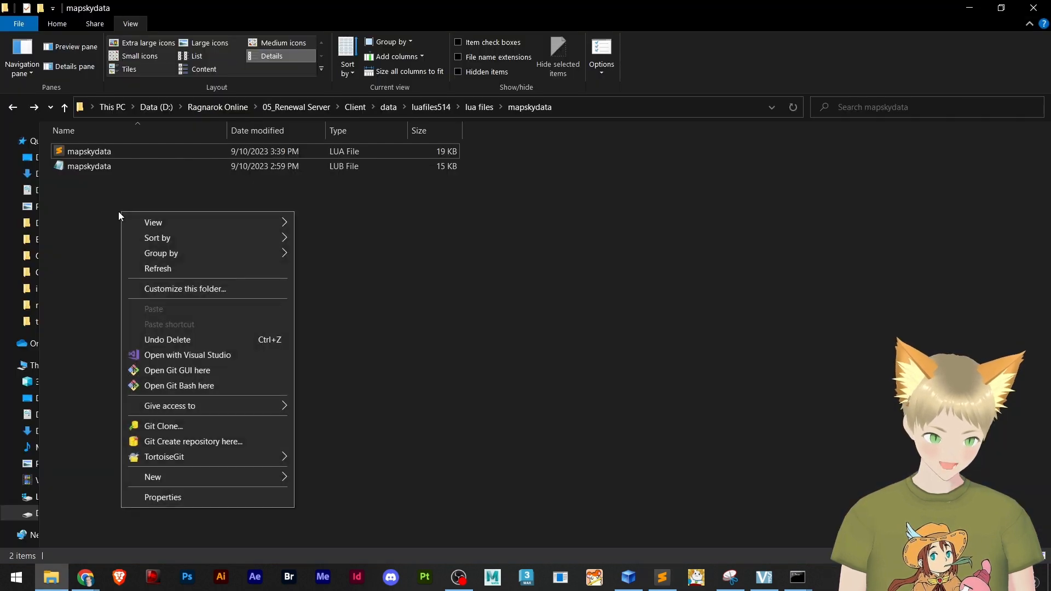
pyautogui.moveTo(250, 482)
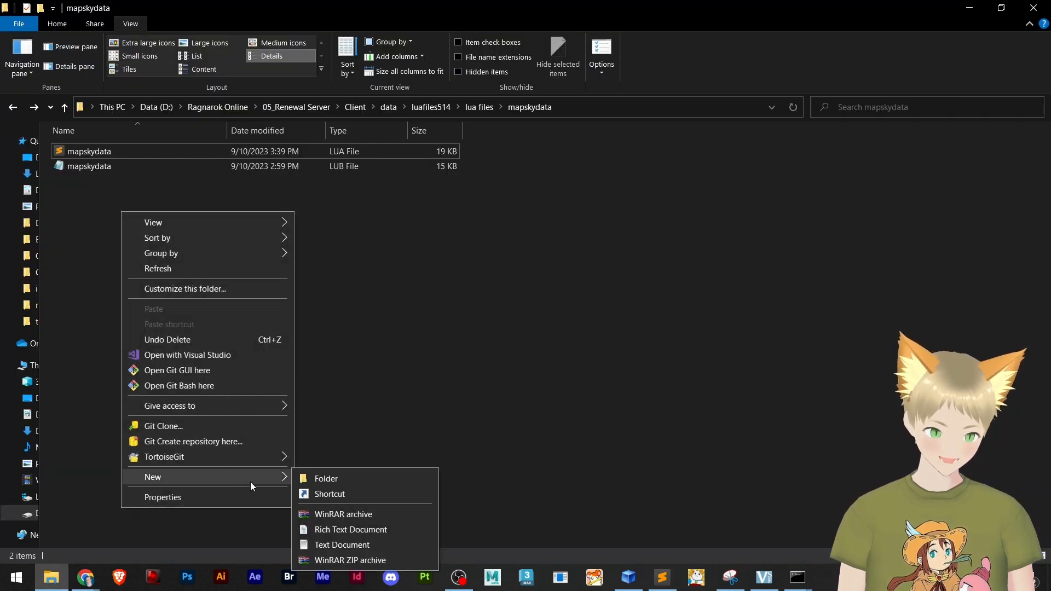
pyautogui.click(350, 560)
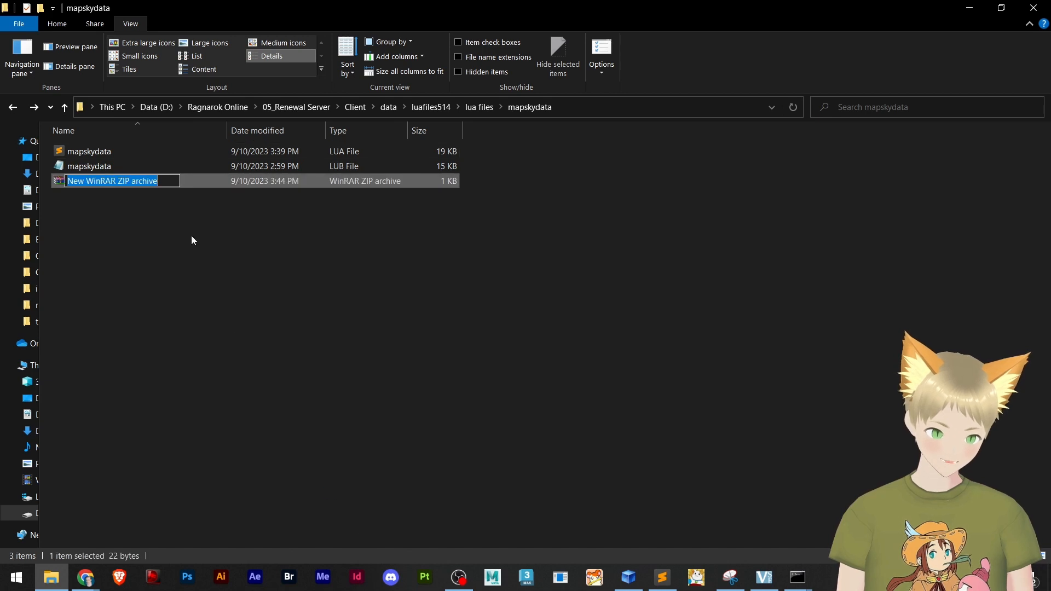
pyautogui.press('Return')
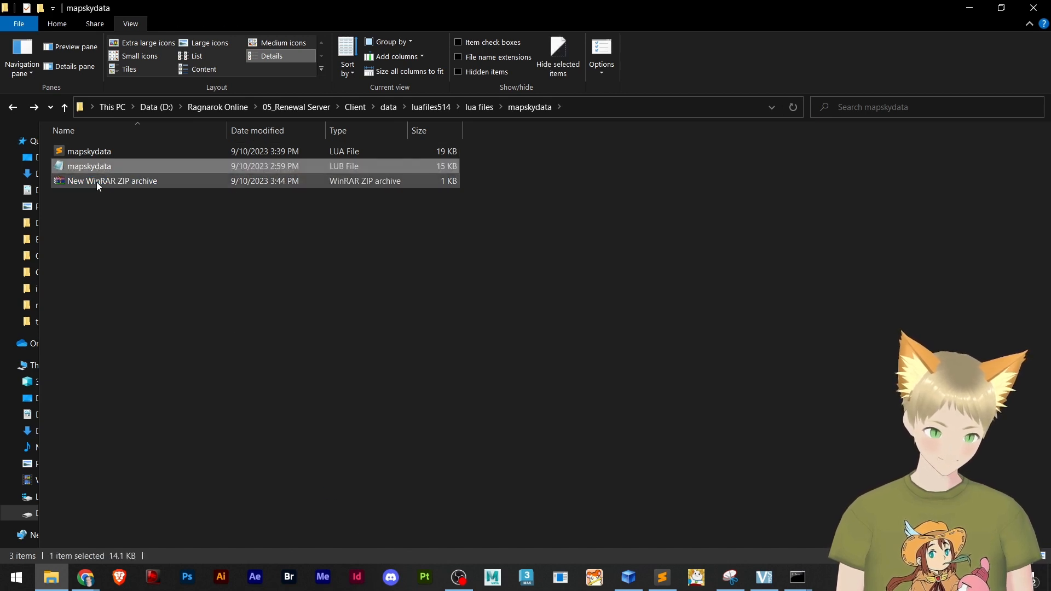
# Rename the new ZIP archive as mapskydata_backup
pyautogui.click(89, 181)
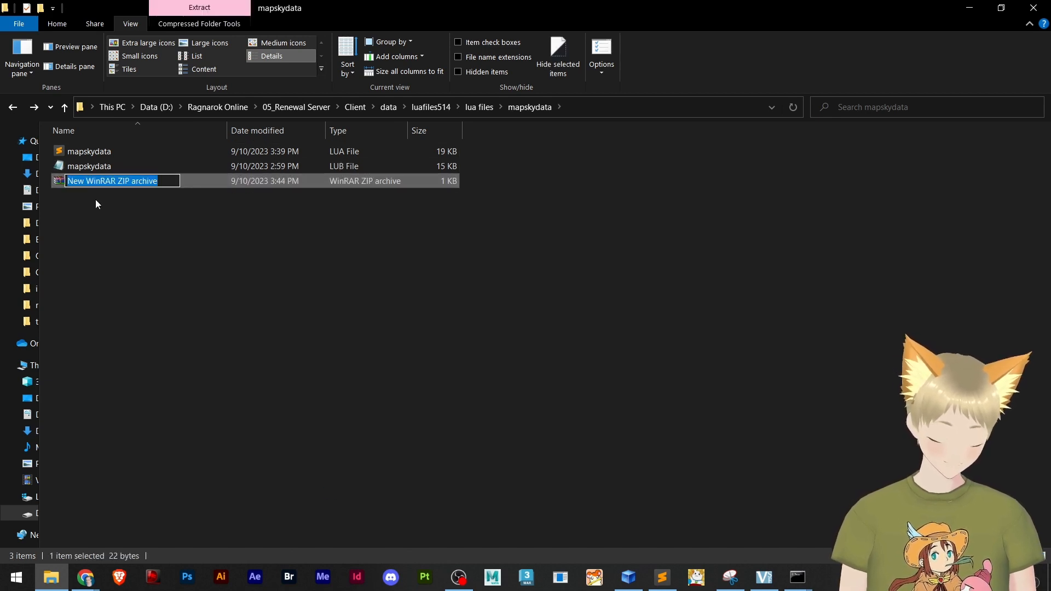
pyautogui.write('p')
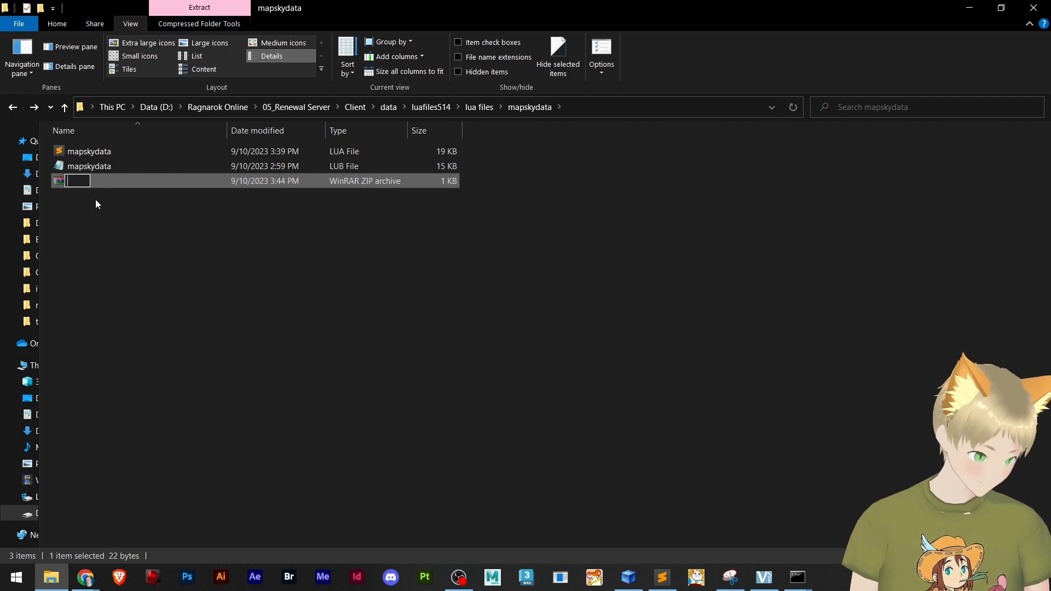
pyautogui.write('apsky')
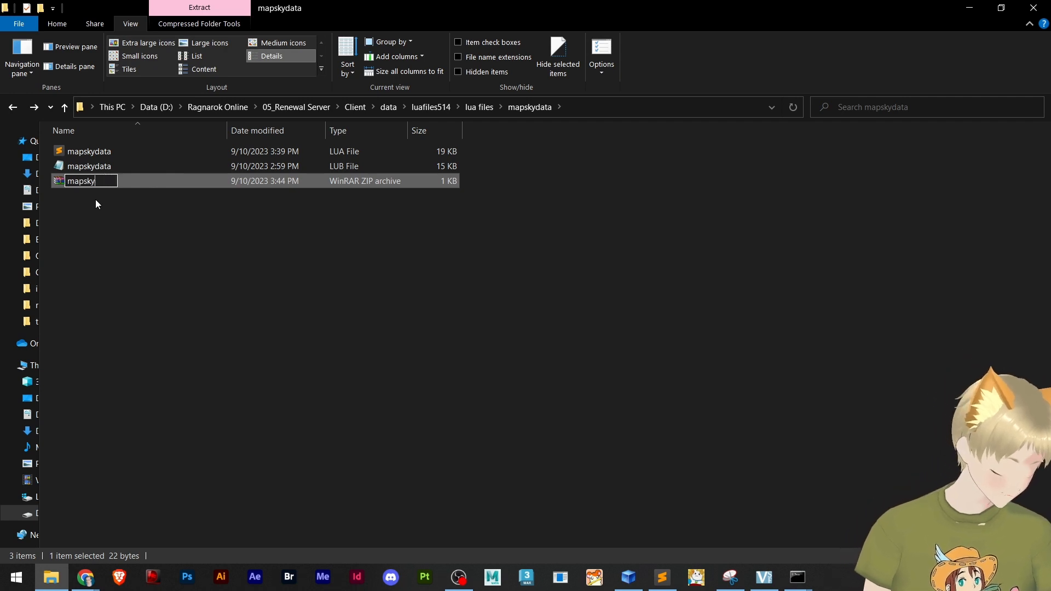
pyautogui.write('data')
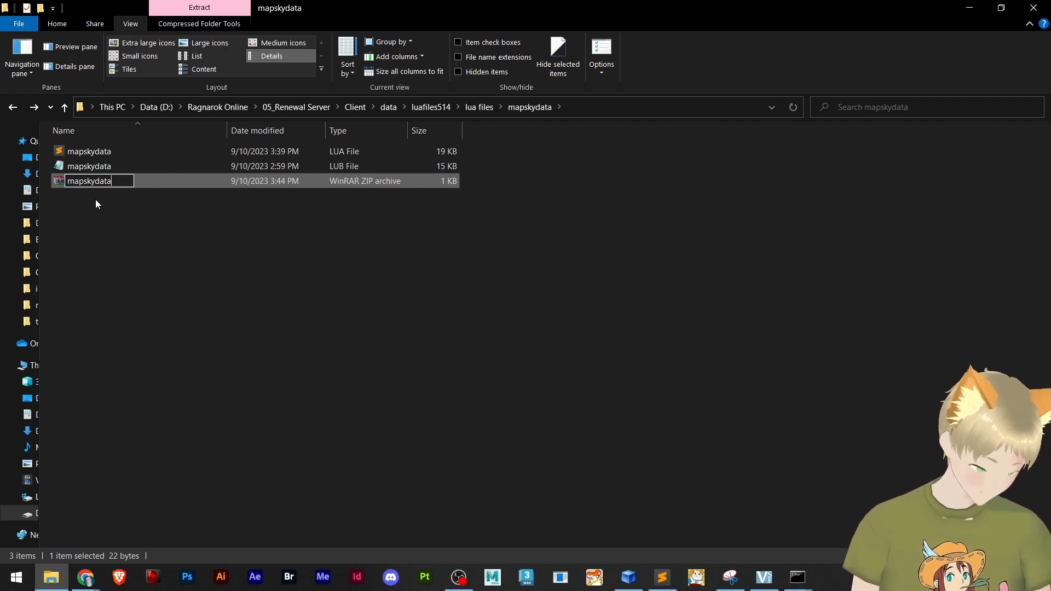
pyautogui.write('_backup')
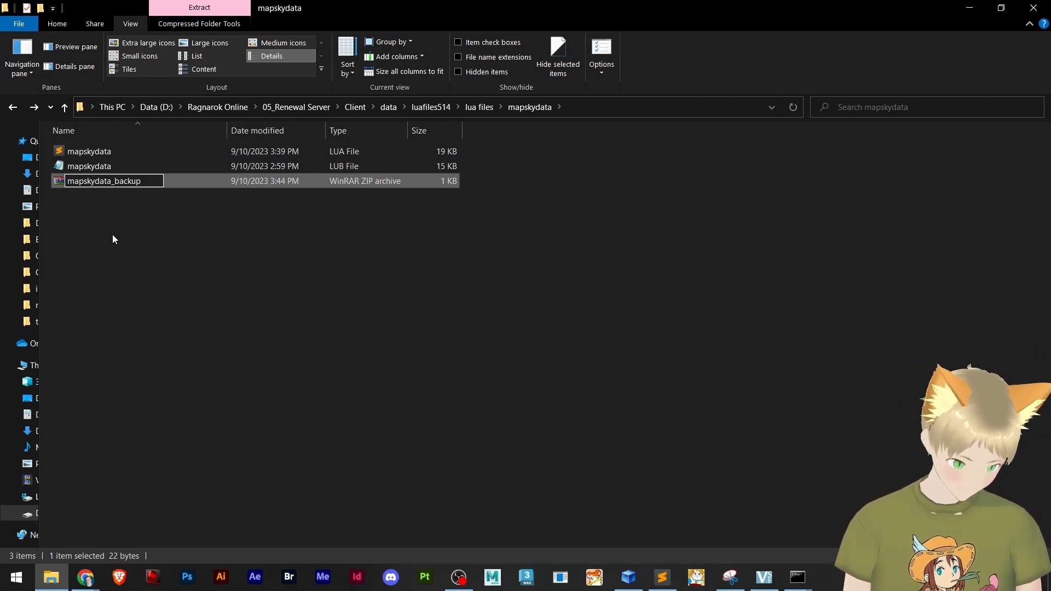
pyautogui.press('Return')
# Add both the LUA and LUB mapskydata files to the mapskydata_backup archive, and open the archive in WinRAR
pyautogui.click(104, 165)
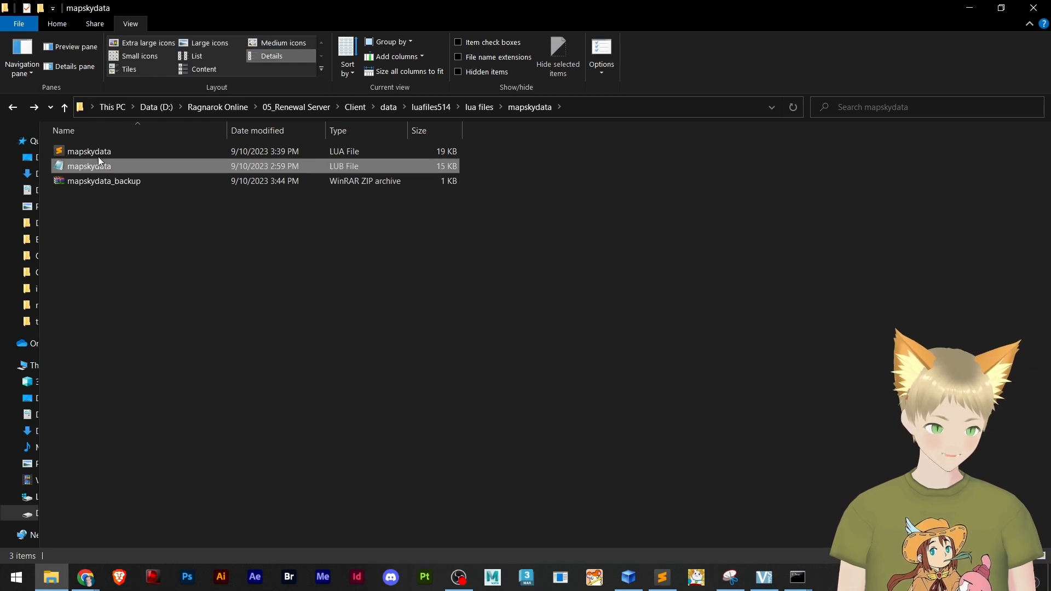
pyautogui.keyDown('shift'); pyautogui.click(94, 155); pyautogui.keyUp('shift')
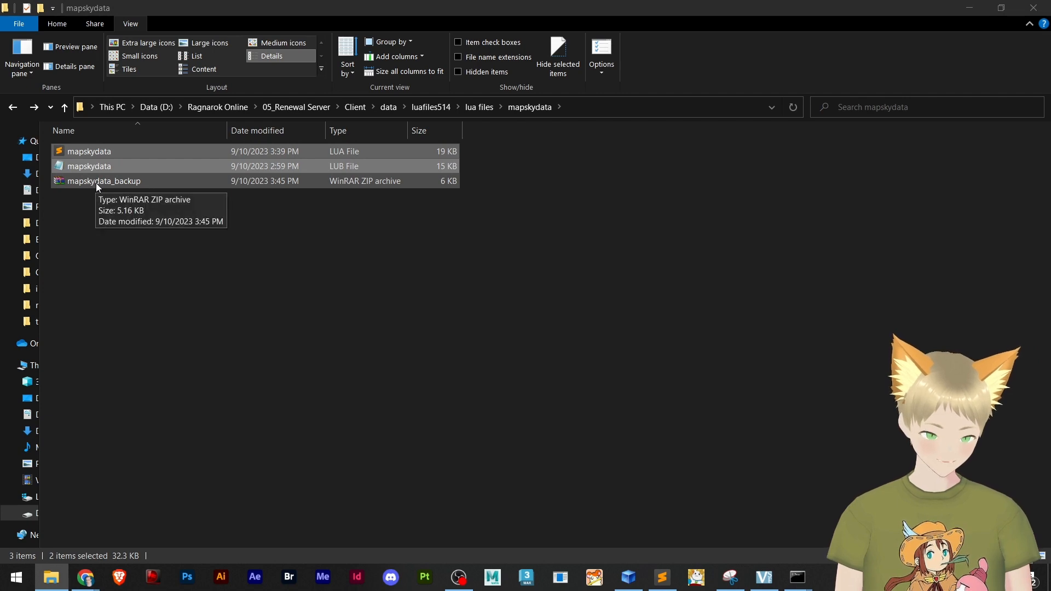
pyautogui.click(96, 182)
pyautogui.moveTo(1050, 66); pyautogui.dragTo(589, 3)
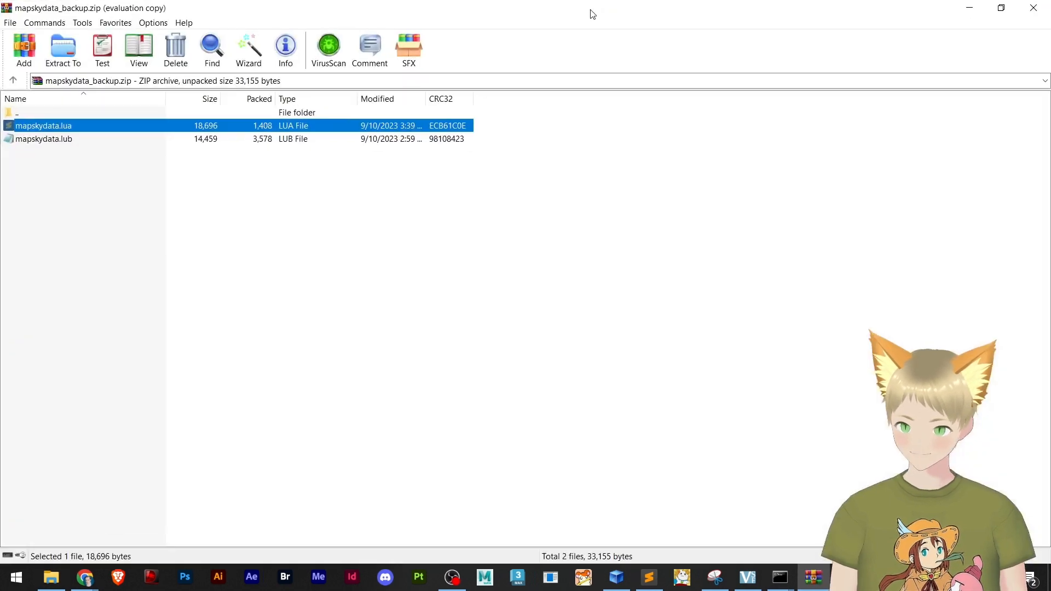
# Rename mapskydata.lub inside the backup archive as mapskydata1.lub
pyautogui.click(57, 140)
pyautogui.press('F2')
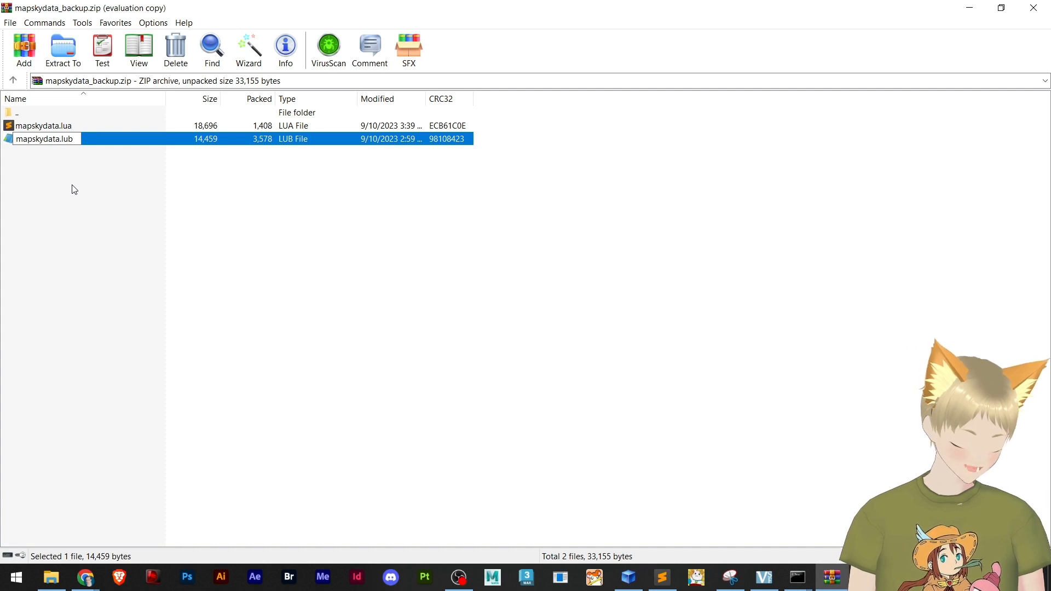
pyautogui.write('1')
pyautogui.press('Return')
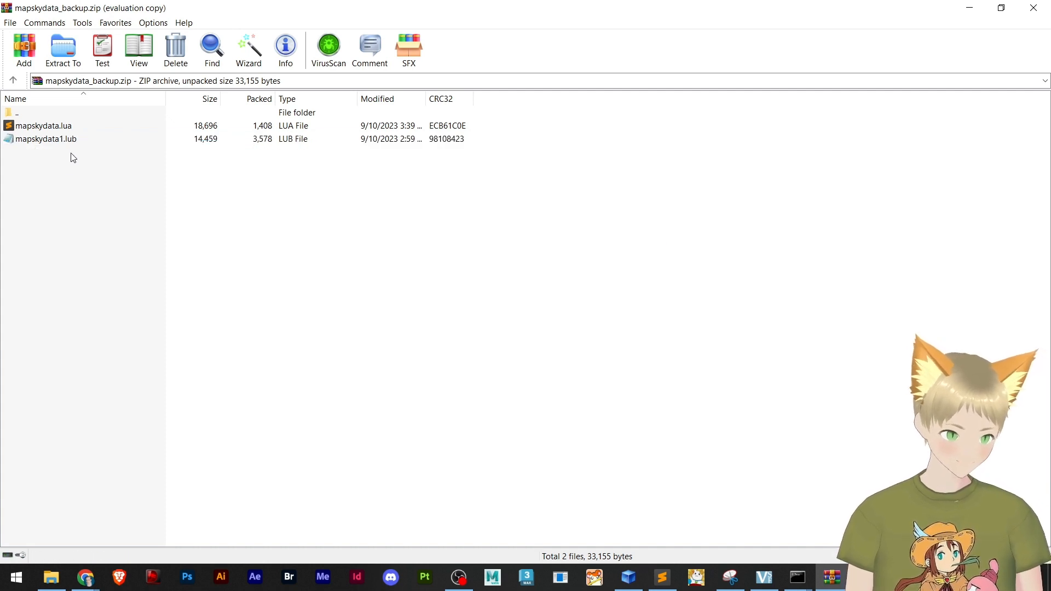
# Rename the archived mapskydata.lua as mapskydata.lub and extract it to the mapskydata folder, replacing the existing file
pyautogui.click(50, 131)
pyautogui.click(50, 130)
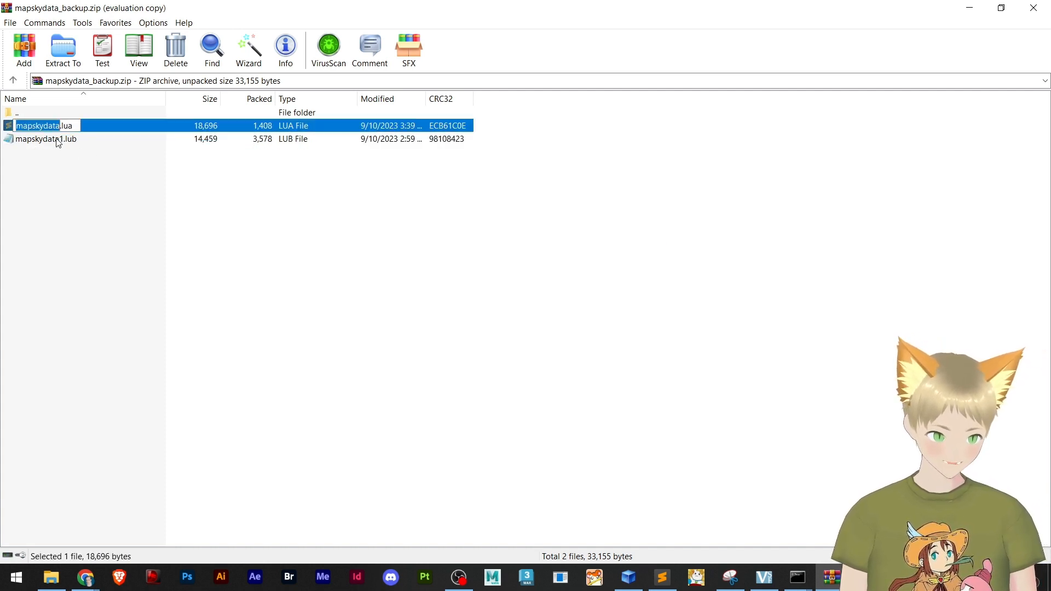
pyautogui.press('Right')
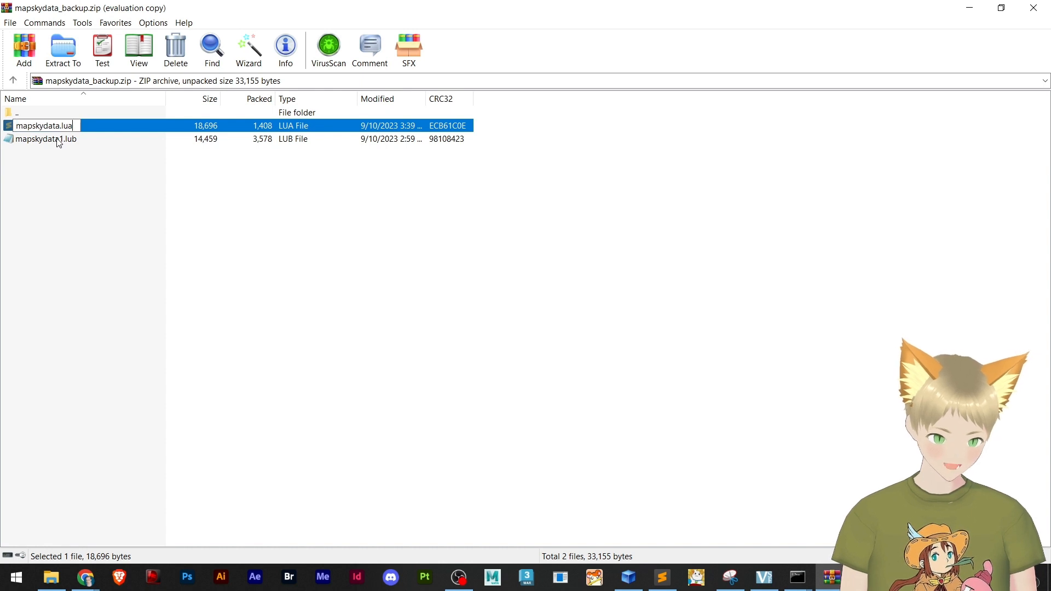
pyautogui.click(76, 169)
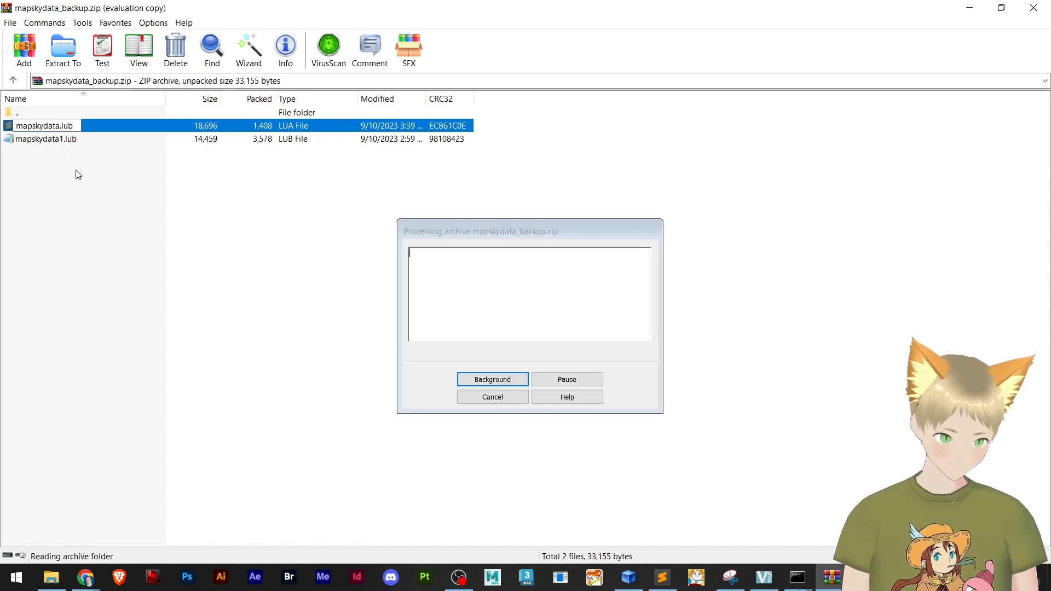
pyautogui.moveTo(28, 124); pyautogui.dragTo(206, 294)
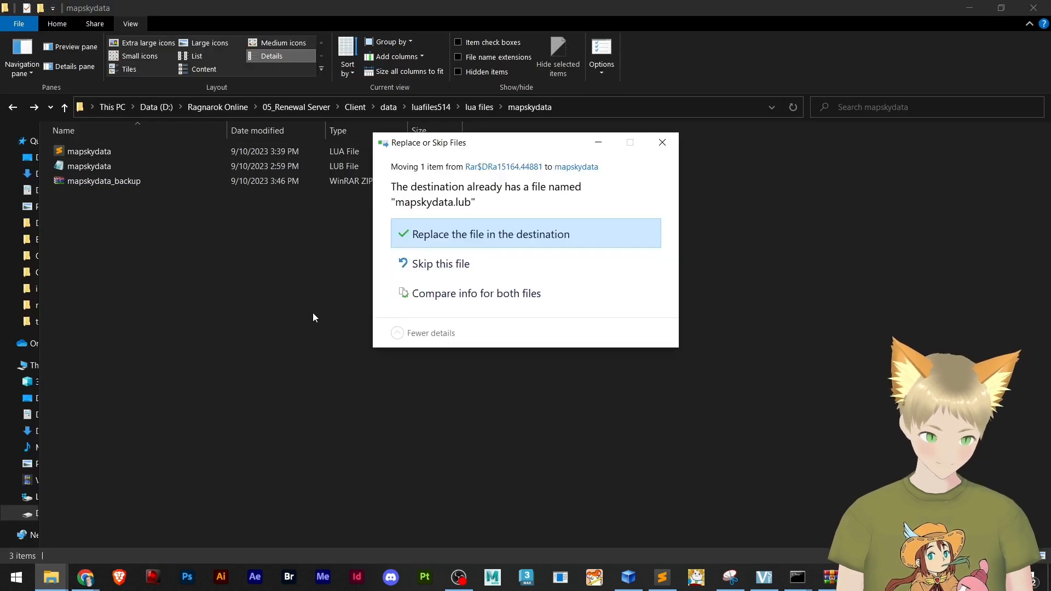
pyautogui.click(450, 235)
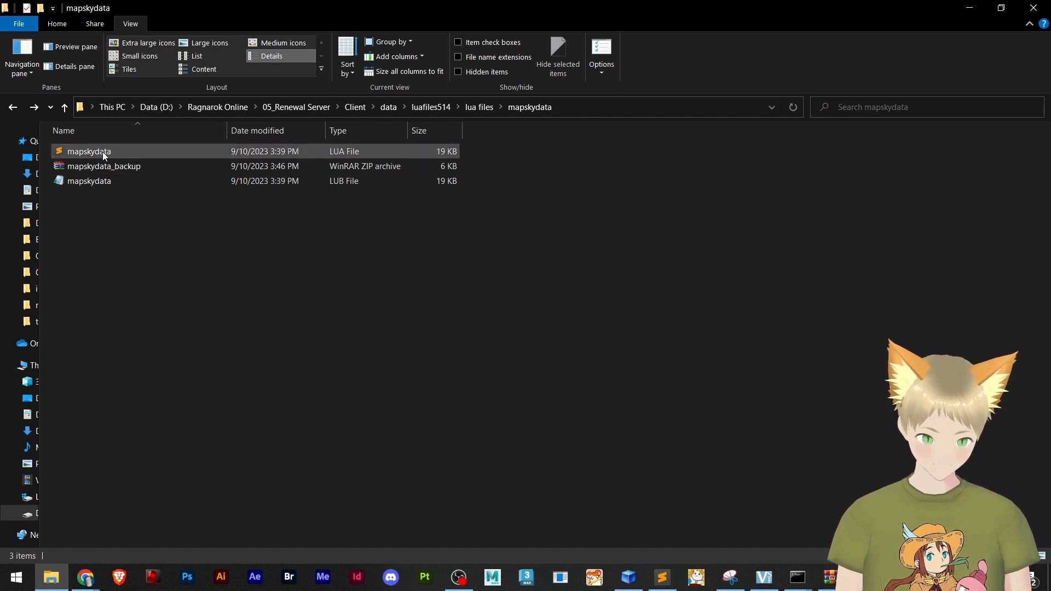
# Open the replaced mapskydata.lub in Sublime Text and compare its contents with mapskydata.lua
pyautogui.click(95, 185)
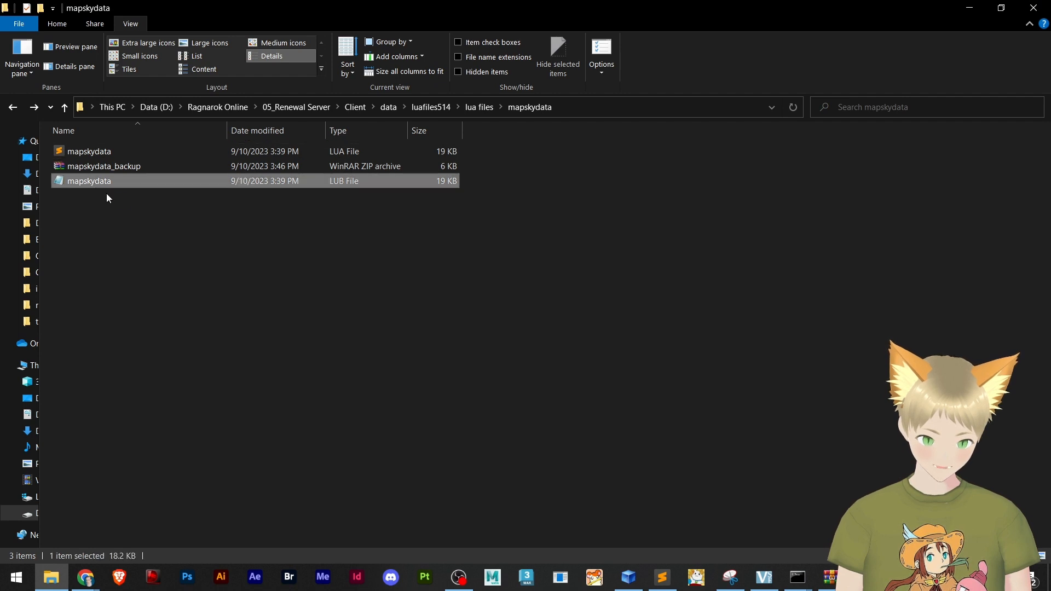
pyautogui.moveTo(661, 481); pyautogui.dragTo(434, 374)
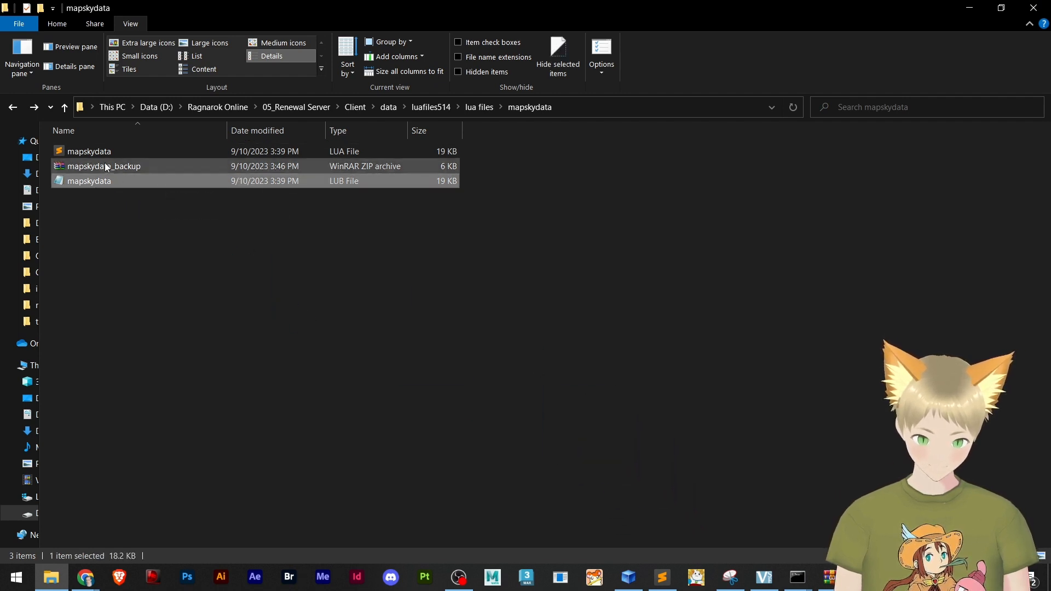
pyautogui.moveTo(100, 187); pyautogui.dragTo(157, 330)
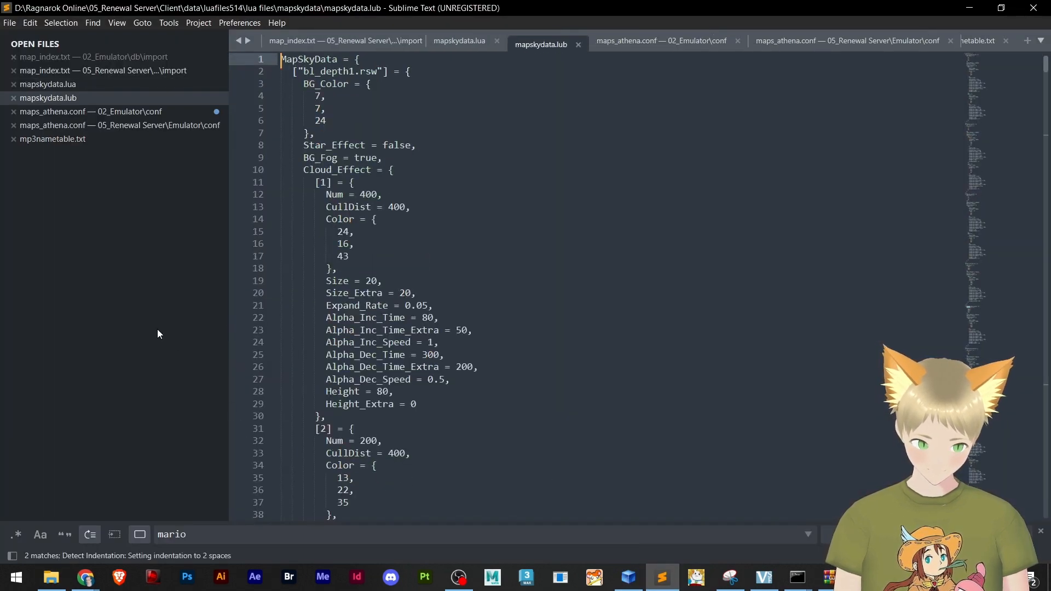
pyautogui.click(77, 84)
pyautogui.click(80, 97)
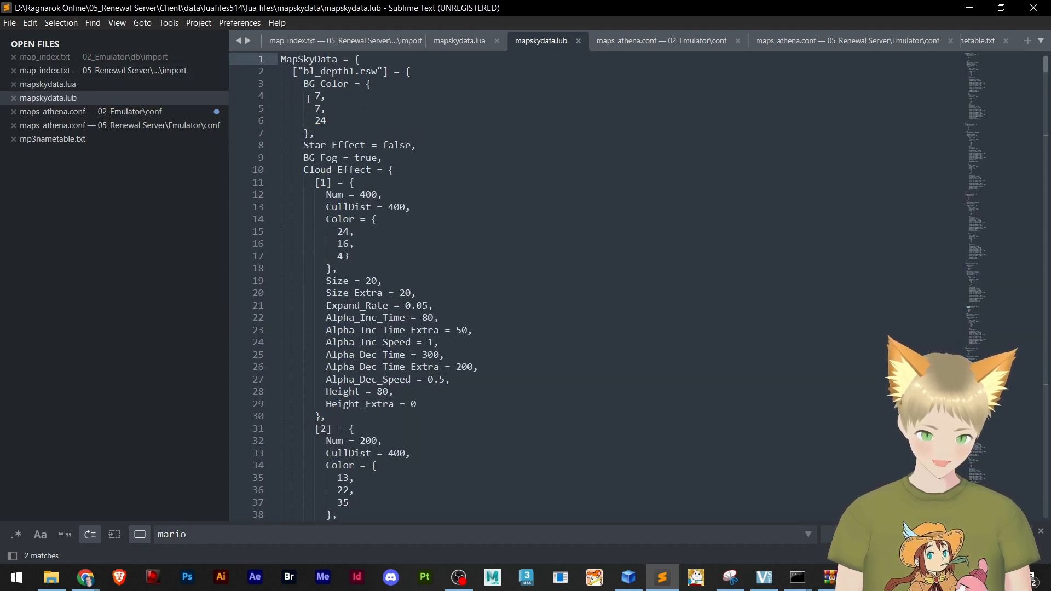
pyautogui.click(964, 12)
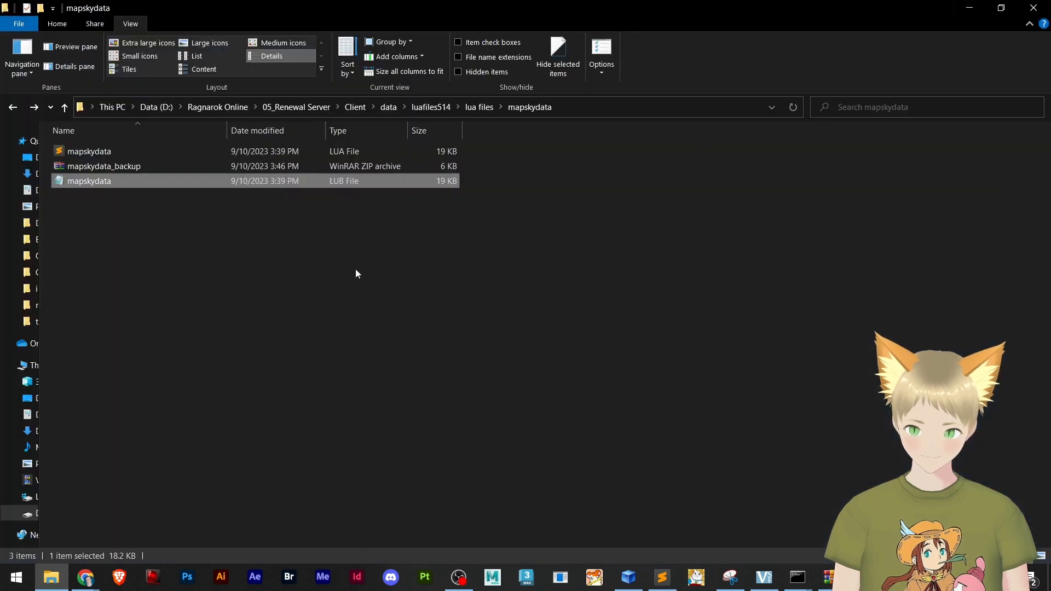
# Go up from the mapskydata folder to the Renewal client's data folder and look through its files
pyautogui.click(474, 107)
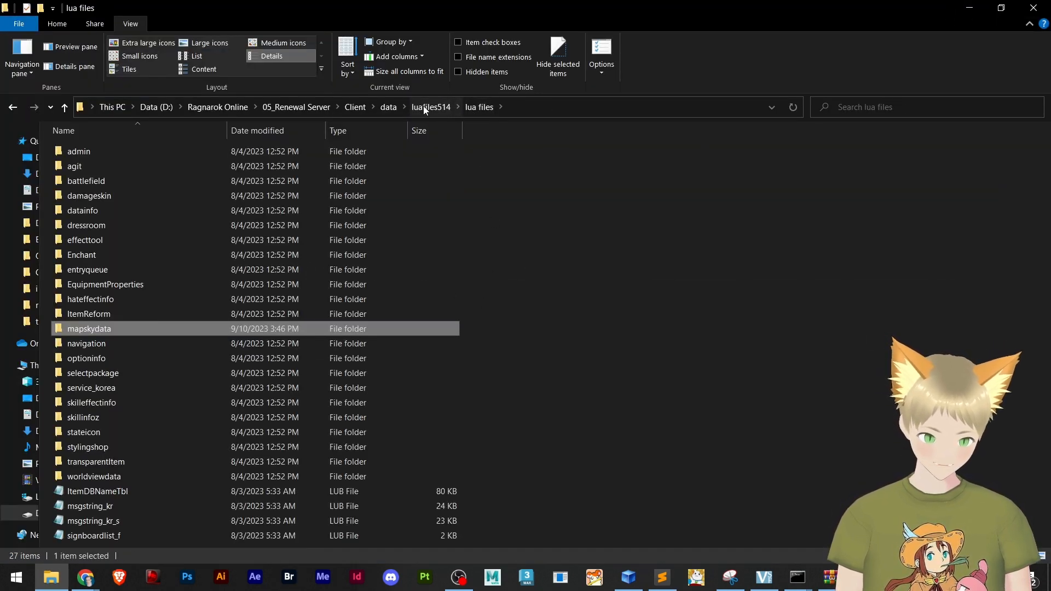
pyautogui.click(422, 106)
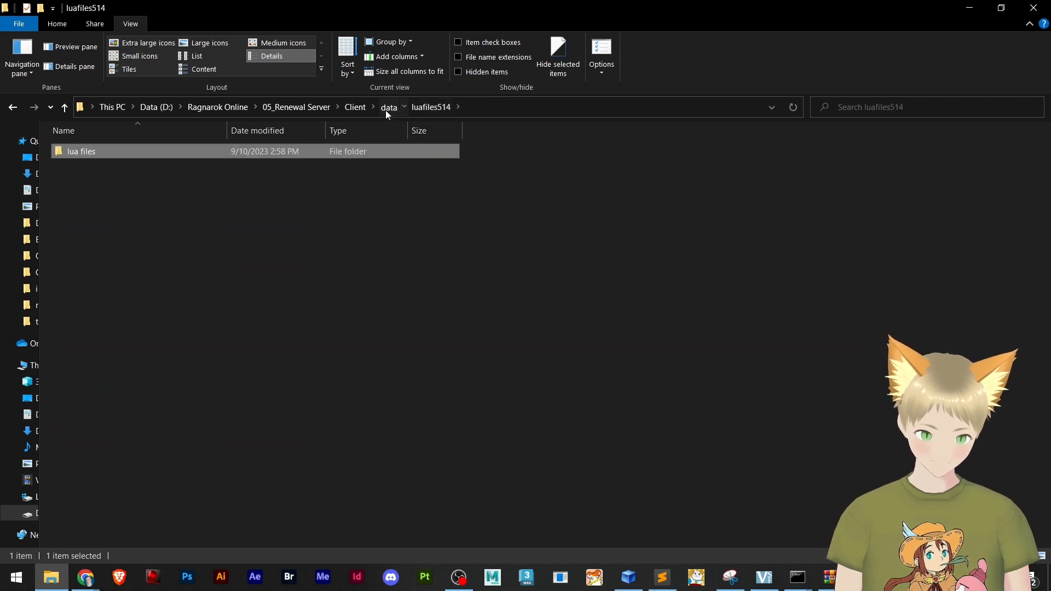
pyautogui.click(388, 107)
pyautogui.scroll(-5, 343, 304)
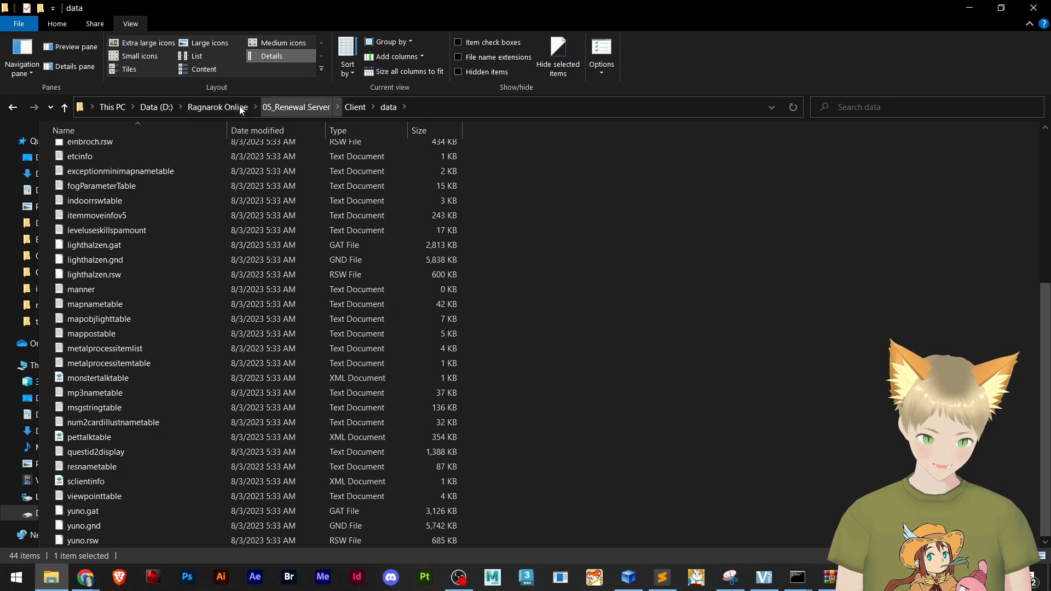
# Go back to the Ragnarok Online folder, open the Client folder in 05_Renewal Server, and look through its files
pyautogui.click(218, 106)
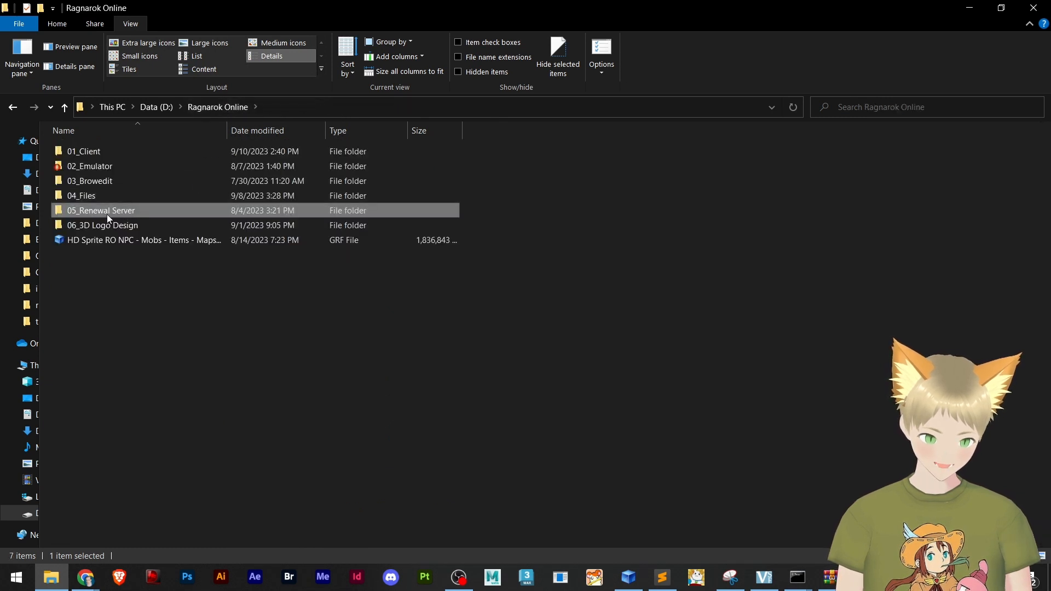
pyautogui.doubleClick(106, 214)
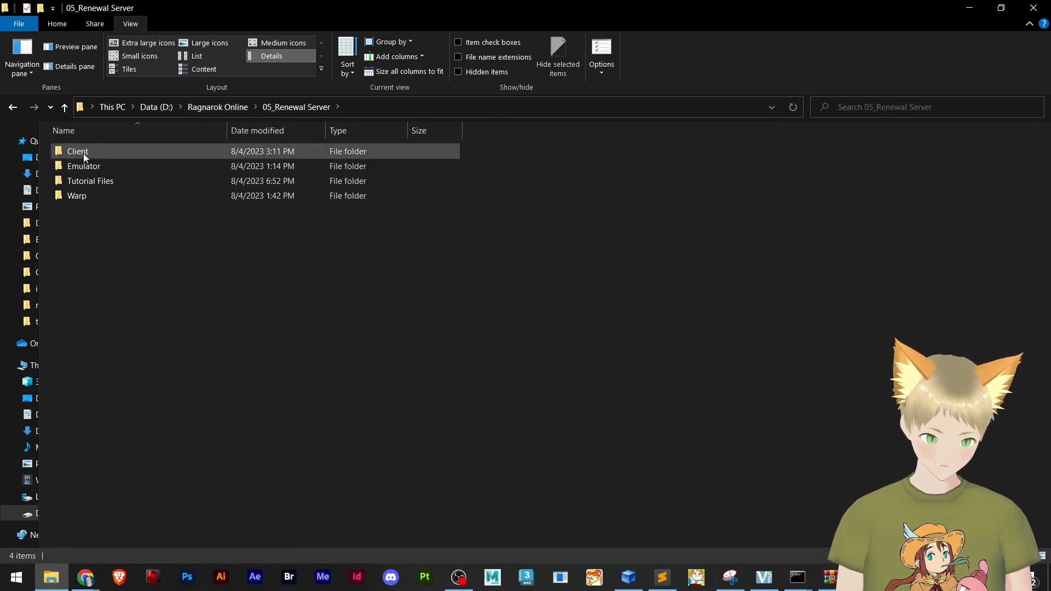
pyautogui.click(83, 153)
pyautogui.doubleClick(83, 153)
pyautogui.scroll(-15, 169, 287)
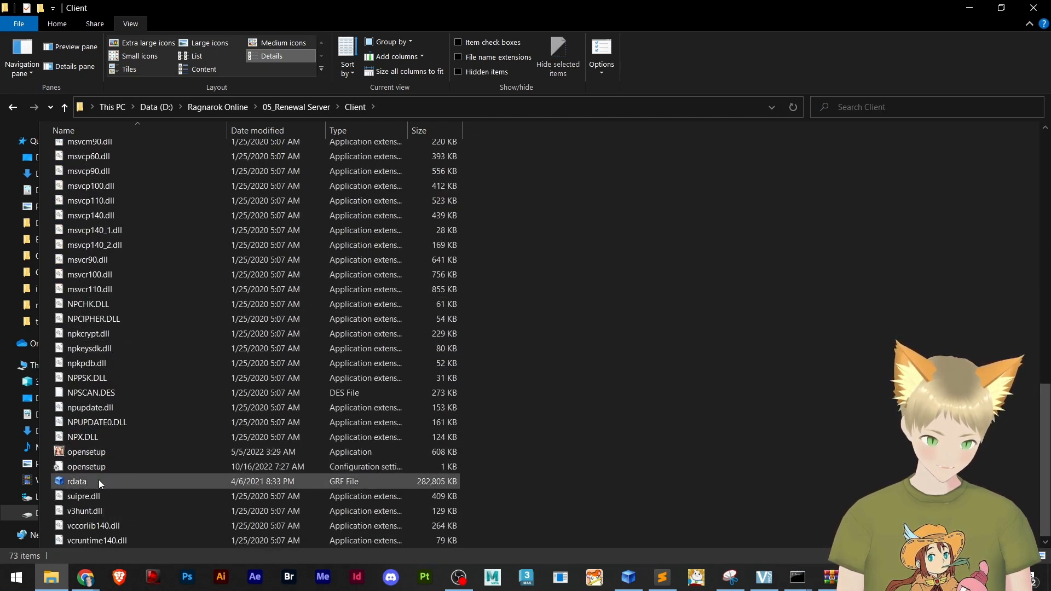
# Open opensetup from the Client folder, mute both the BGM and the sound volume, and save the settings
pyautogui.doubleClick(84, 452)
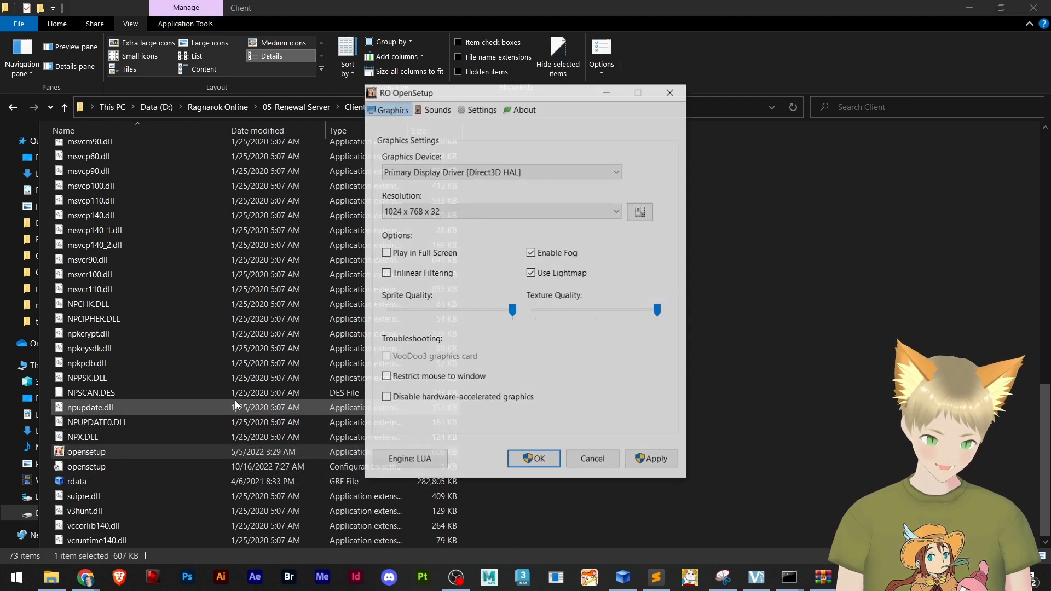
pyautogui.click(431, 111)
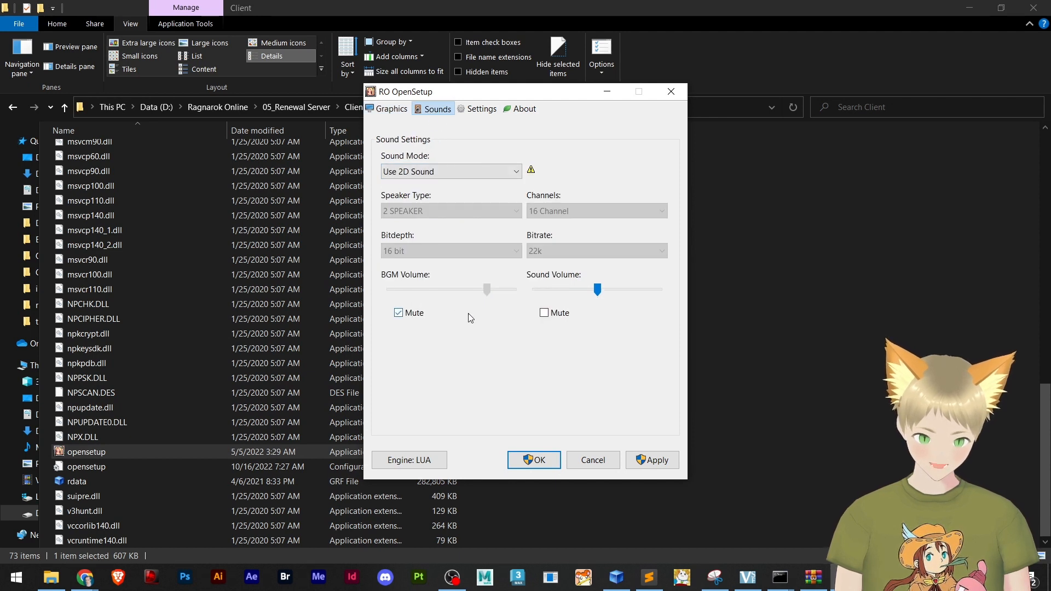
pyautogui.click(398, 312)
pyautogui.click(399, 313)
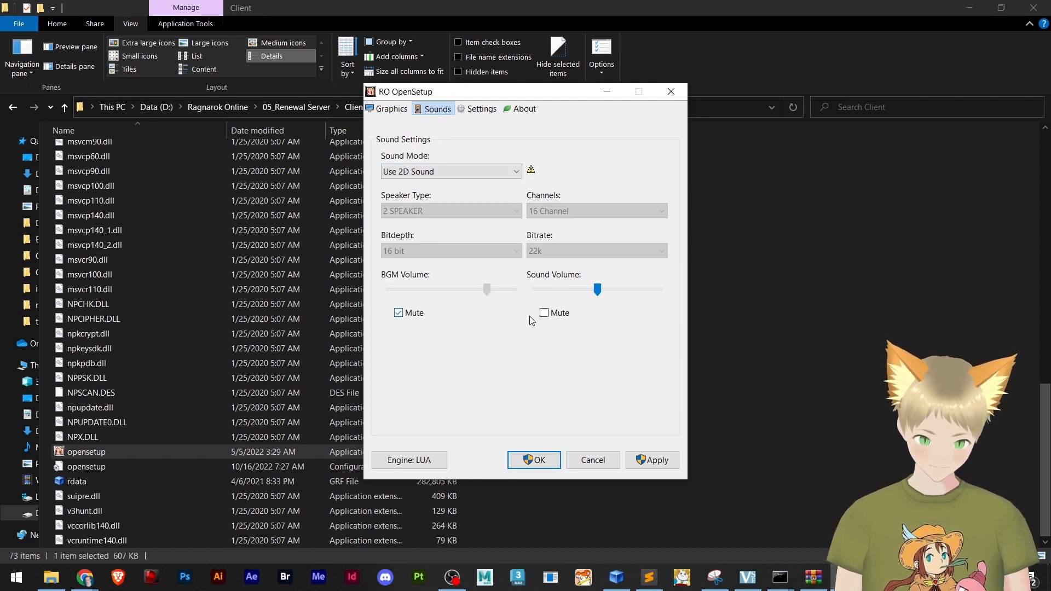
pyautogui.click(559, 314)
pyautogui.click(539, 461)
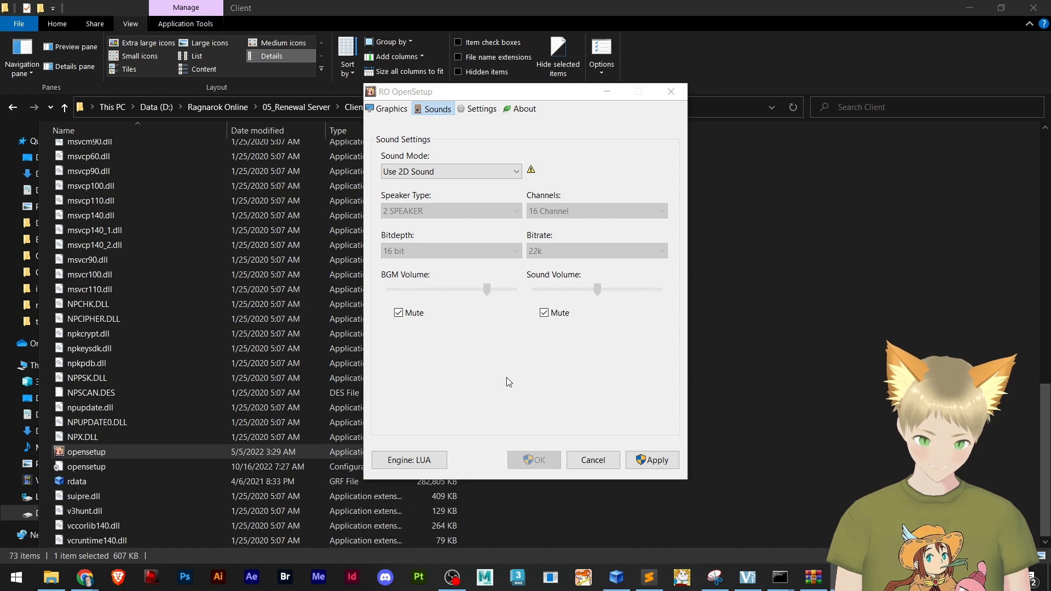
# Launch #Speedrun Tutorial from the Client folder and close the mapskydata_backup.zip archive window
pyautogui.scroll(13, 221, 310)
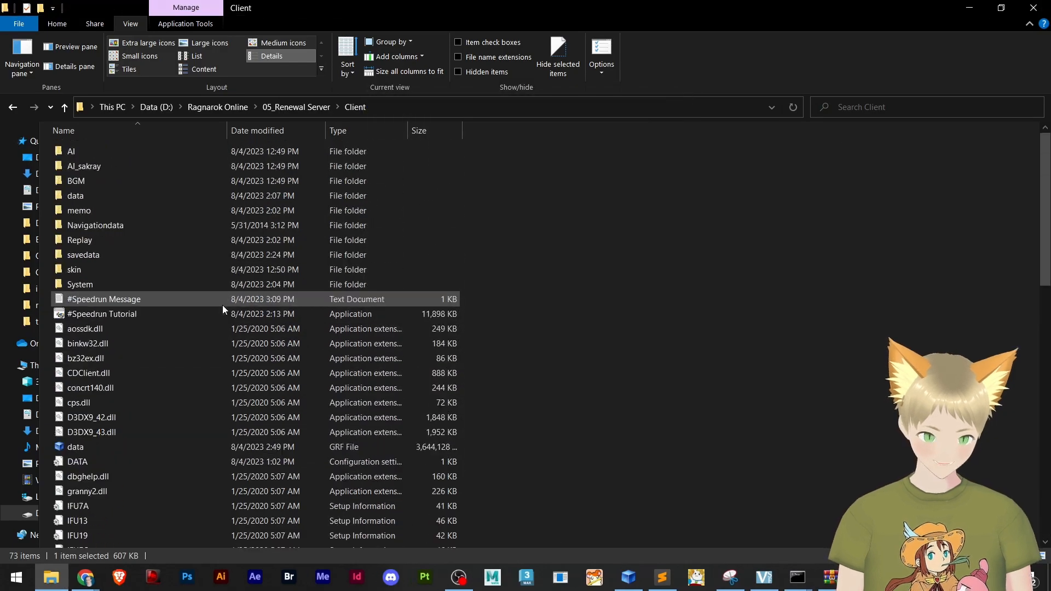
pyautogui.click(91, 313)
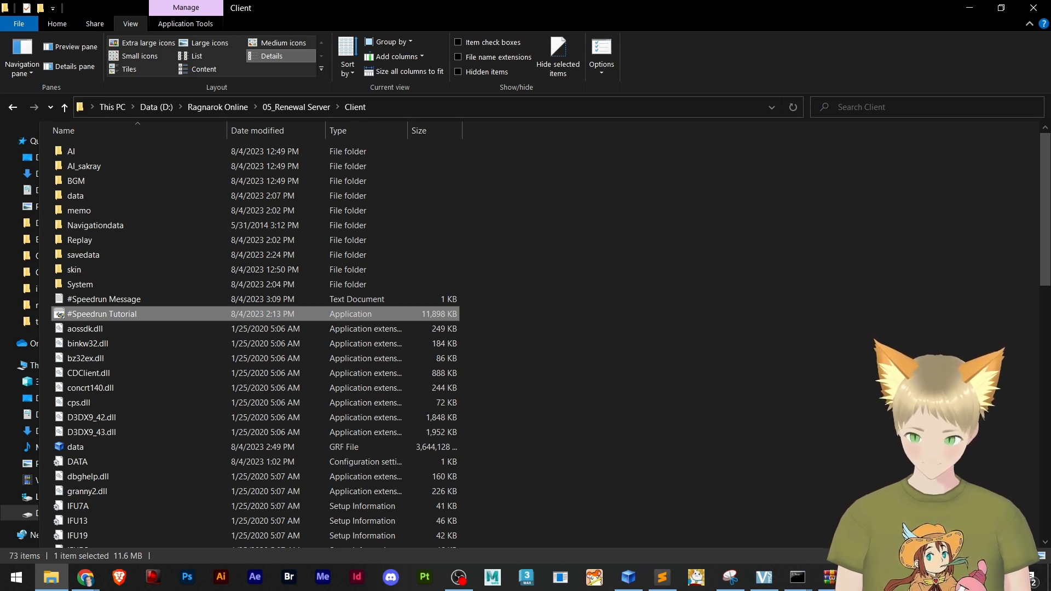
pyautogui.click(831, 579)
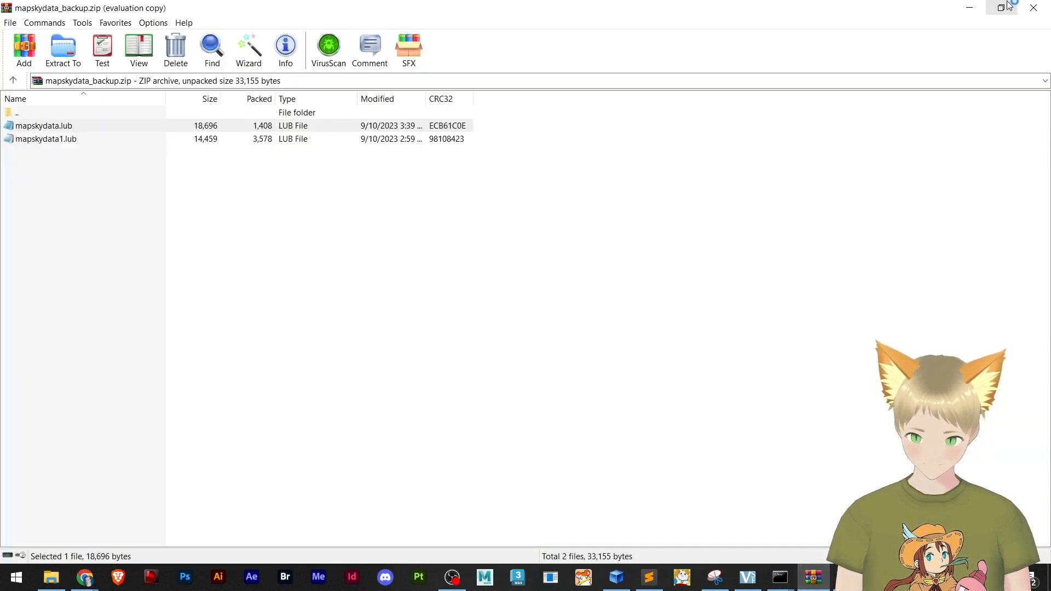
pyautogui.click(1033, 6)
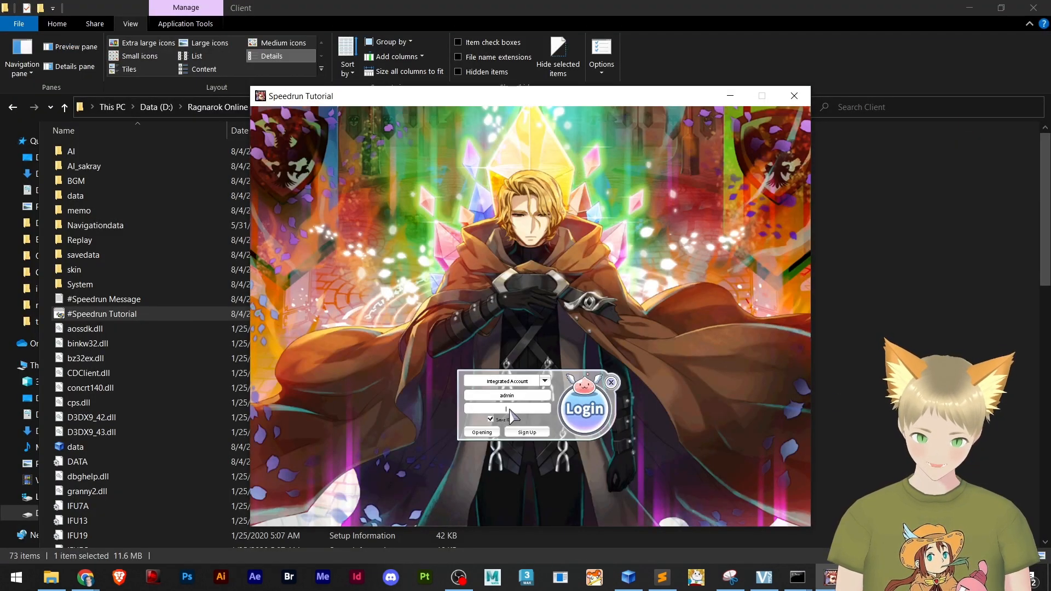
# Replace the saved account ID, enter the account password, and log in to the game with the character
pyautogui.doubleClick(507, 395)
pyautogui.write('sp')
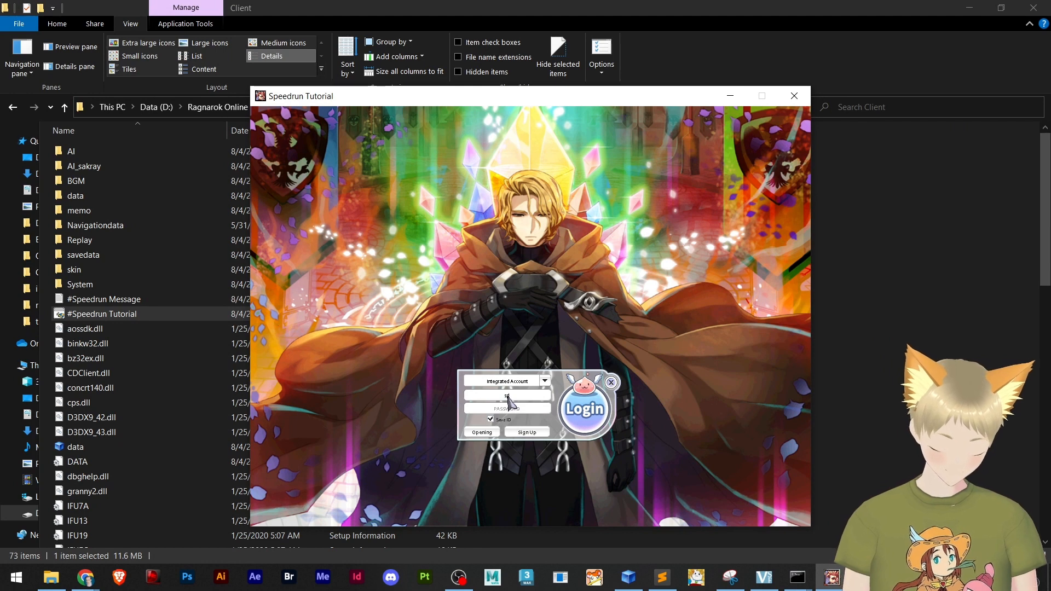
pyautogui.write('eedrun')
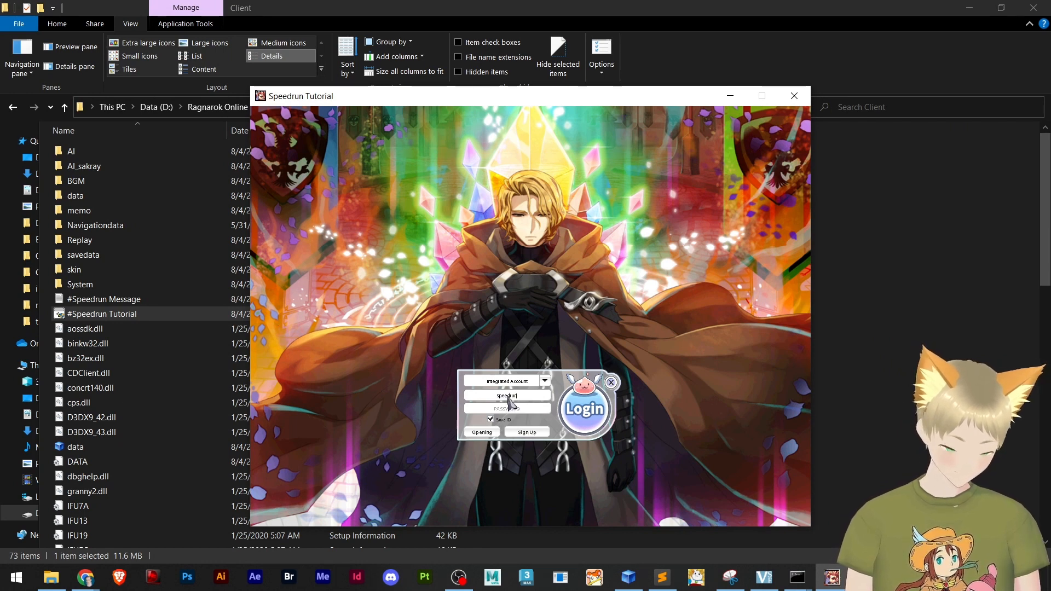
pyautogui.click(510, 408)
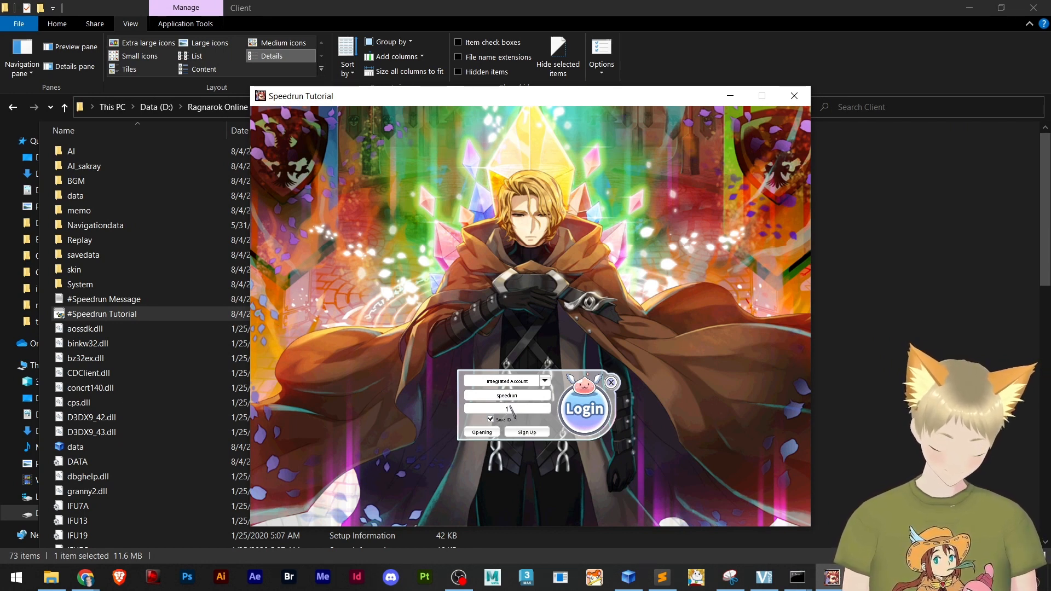
pyautogui.write('******')
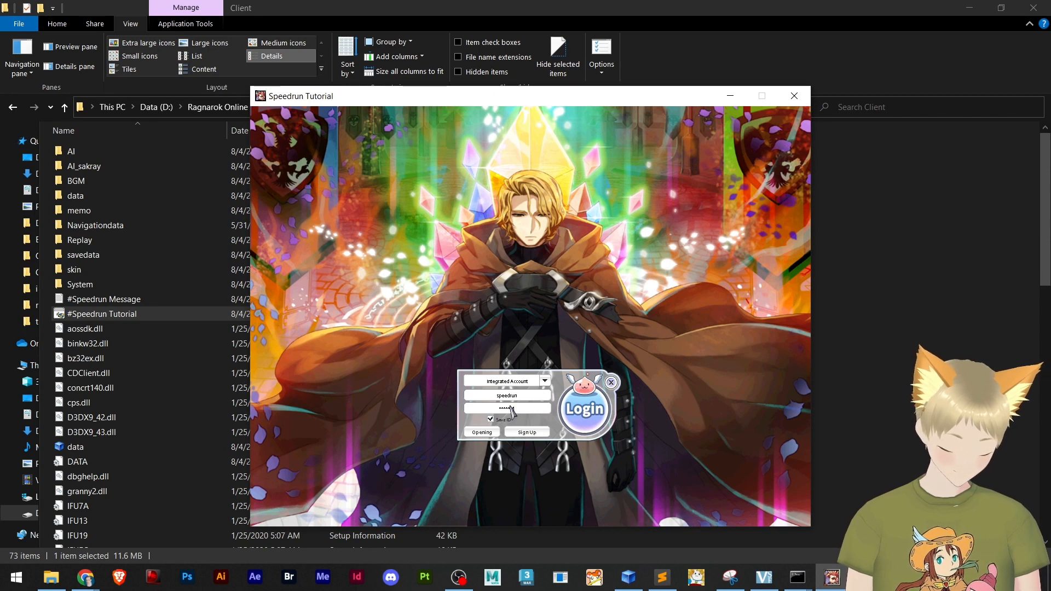
pyautogui.write('*')
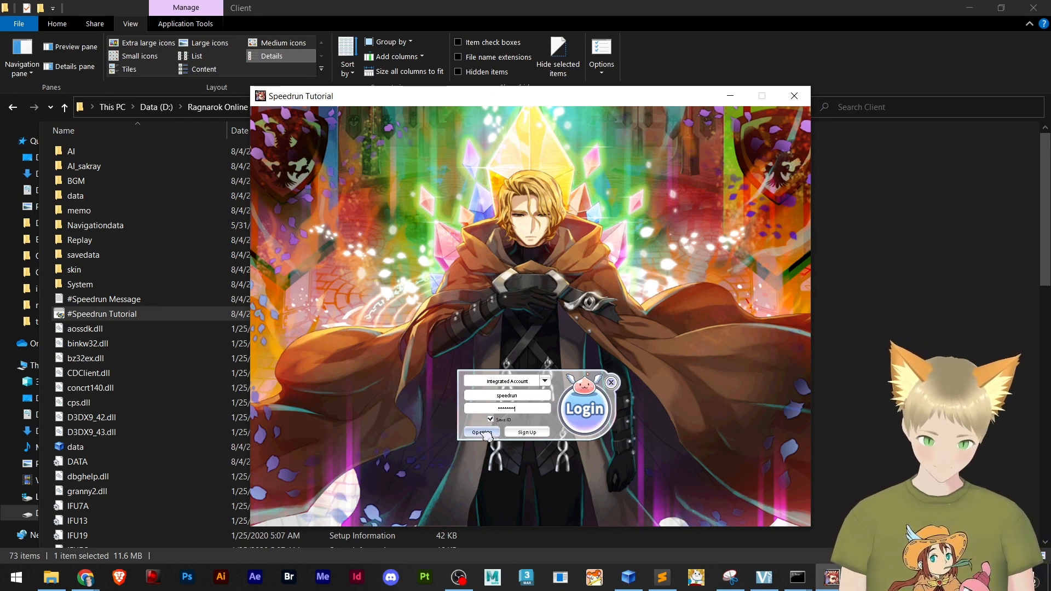
pyautogui.click(580, 412)
pyautogui.press('Return')
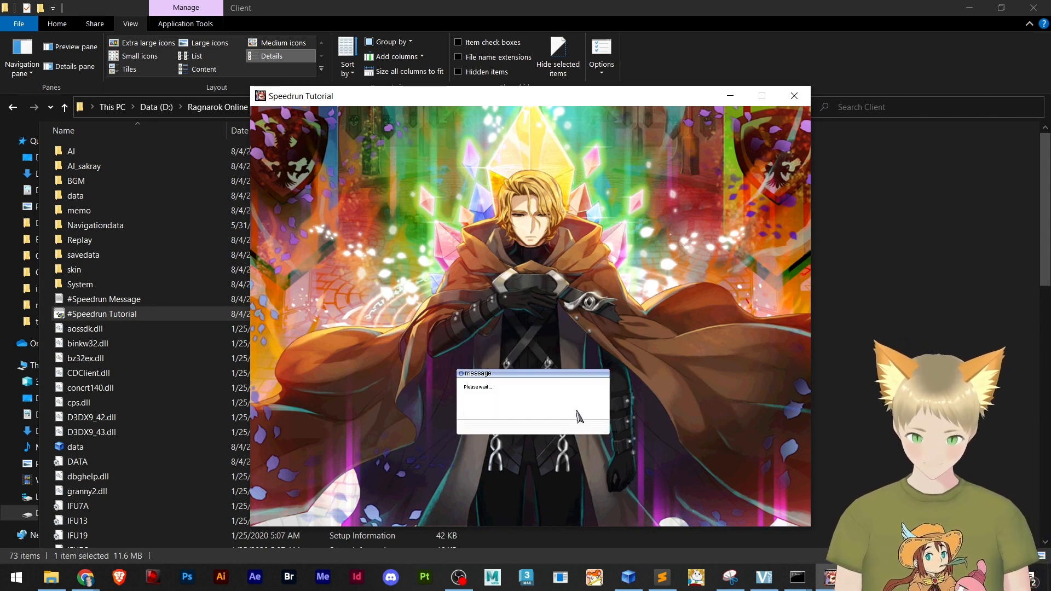
pyautogui.press('Return')
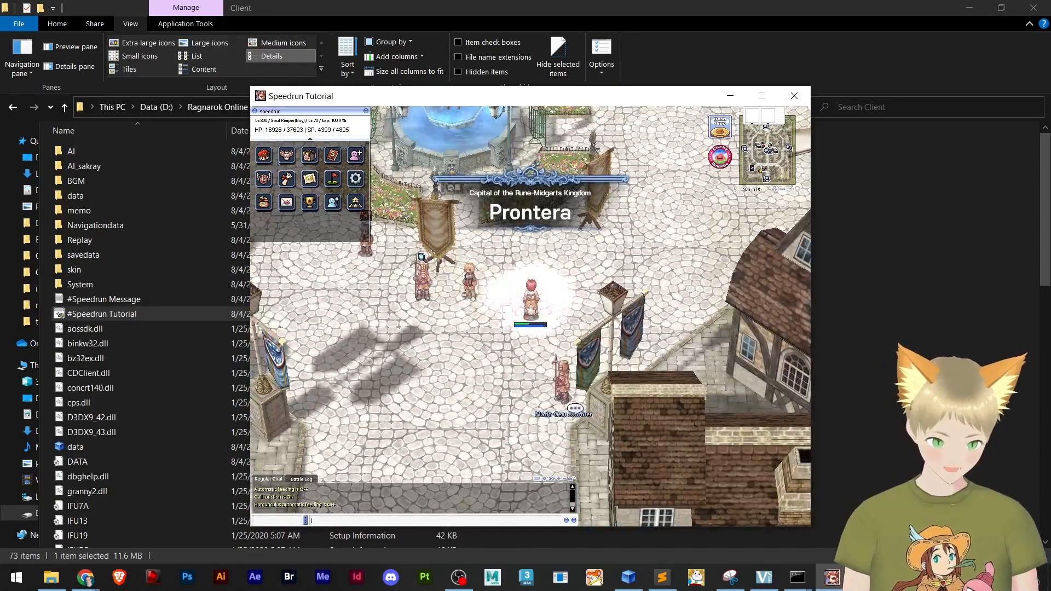
pyautogui.write('@wa')
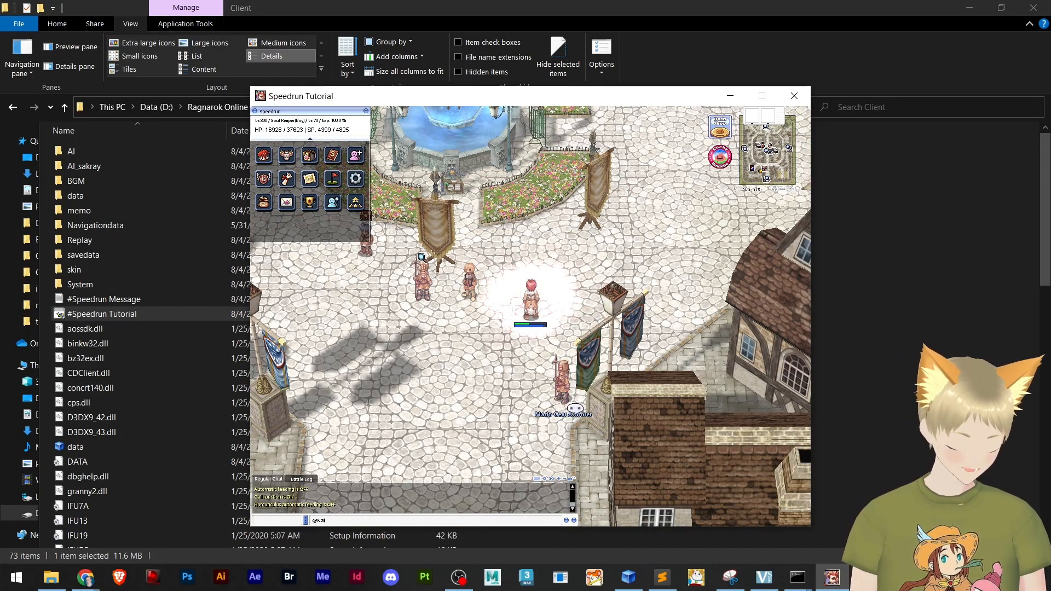
pyautogui.write('rp')
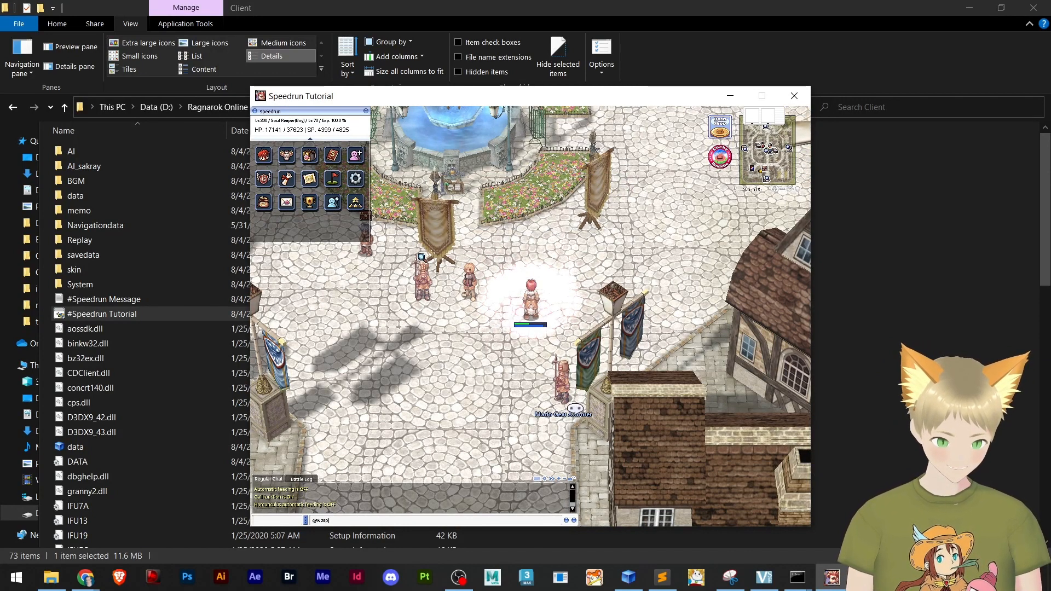
pyautogui.write(' marioland')
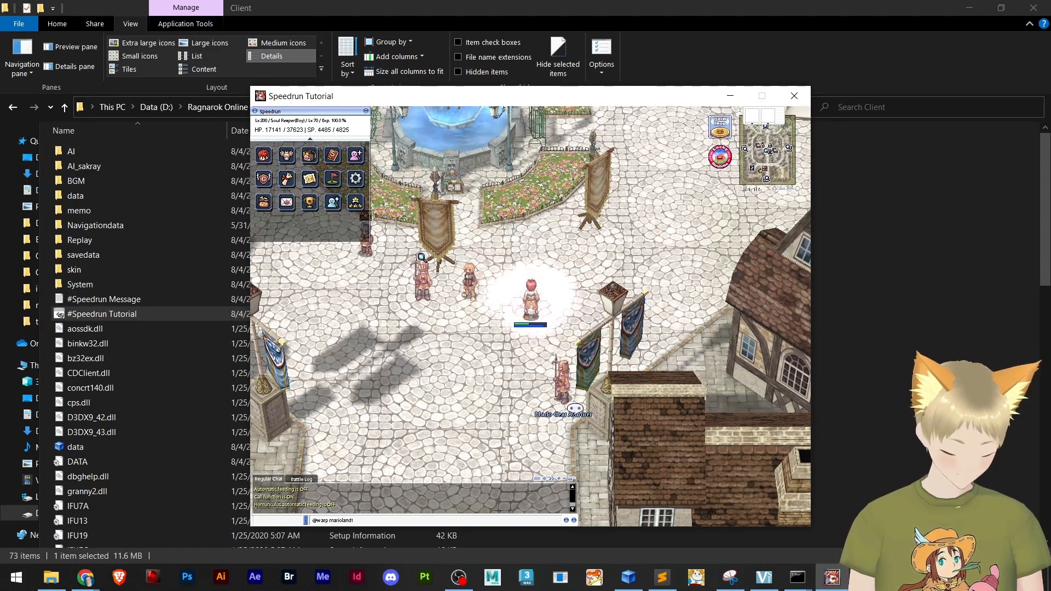
pyautogui.press('Return')
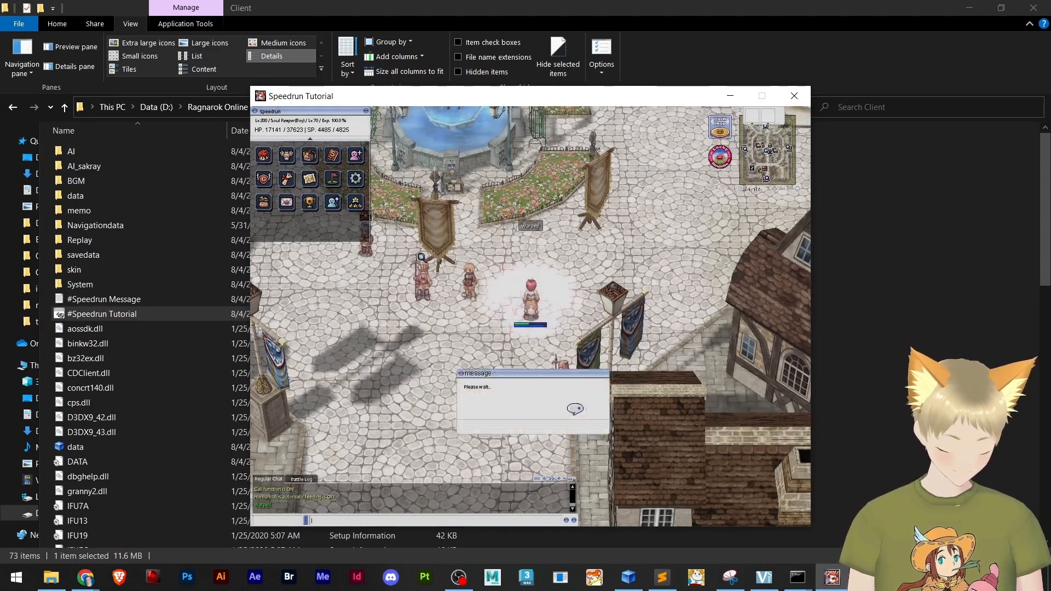
pyautogui.press('Return')
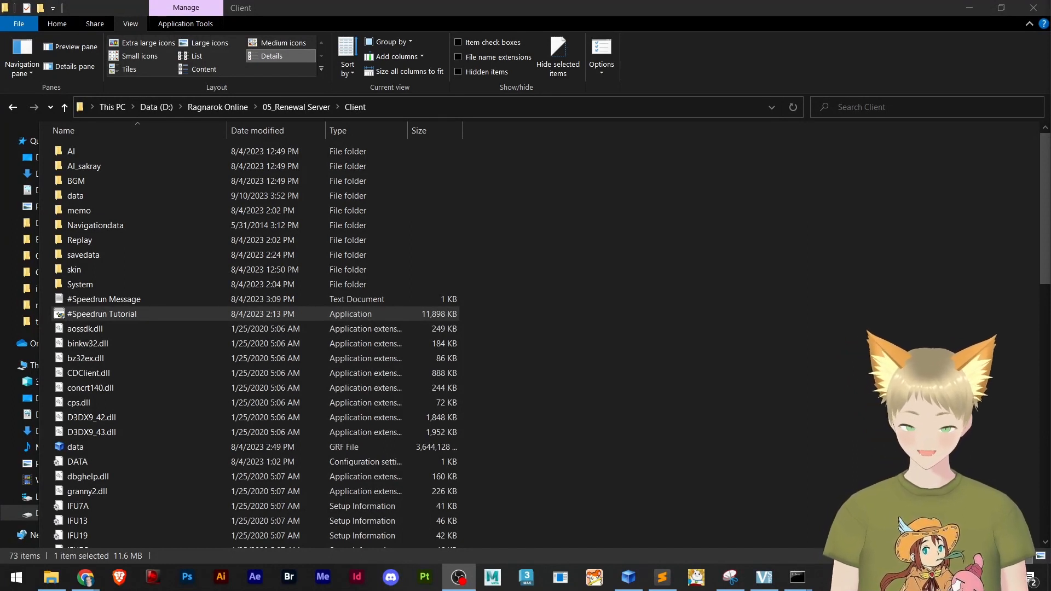
# Open the client's data folder and check the marioland1 map files in it
pyautogui.click(112, 200)
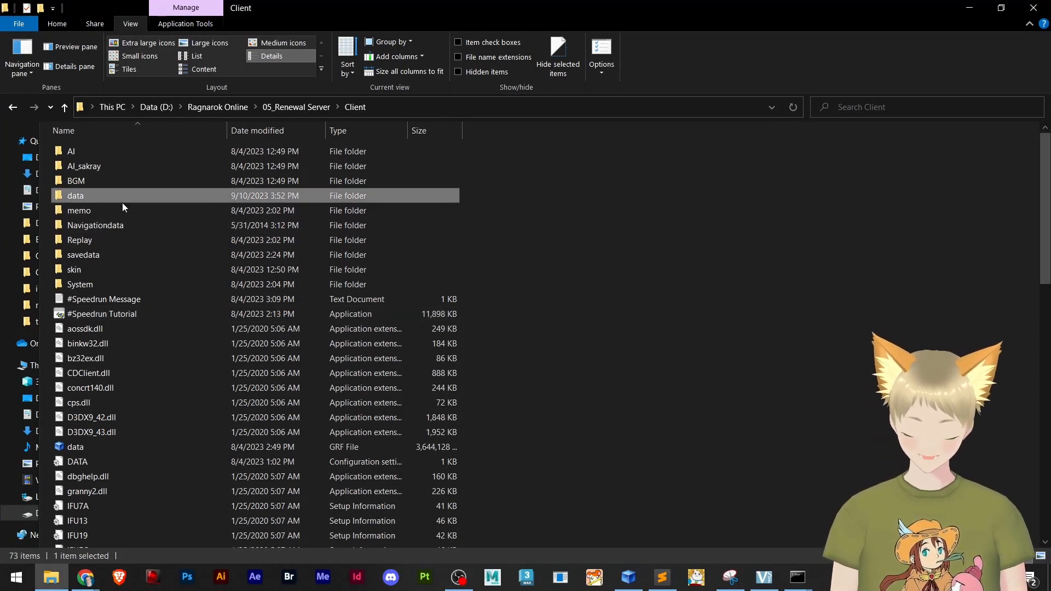
pyautogui.doubleClick(122, 202)
pyautogui.scroll(-1, 309, 339)
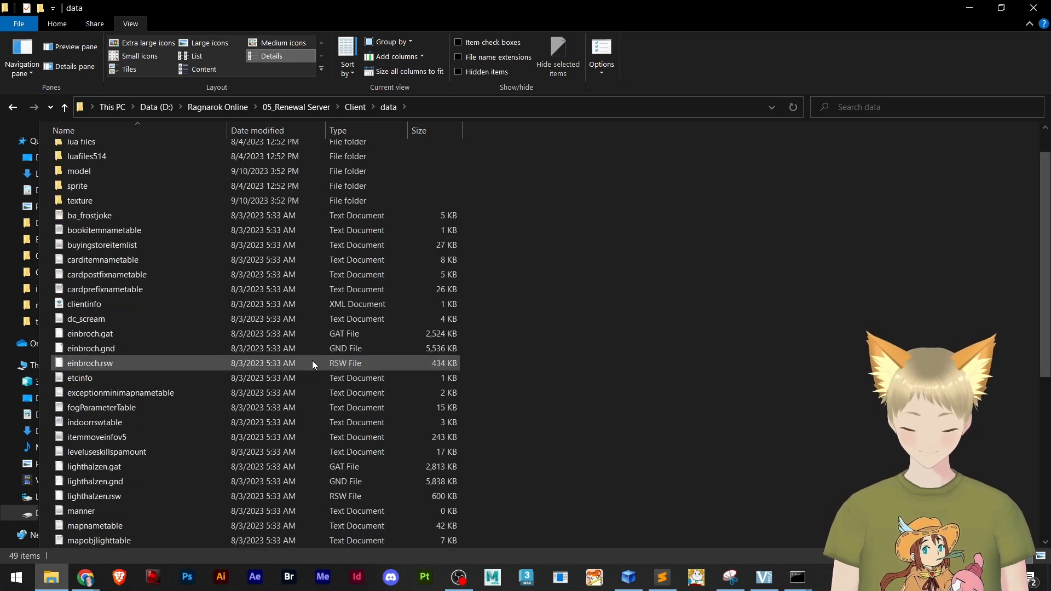
pyautogui.scroll(-4, 312, 360)
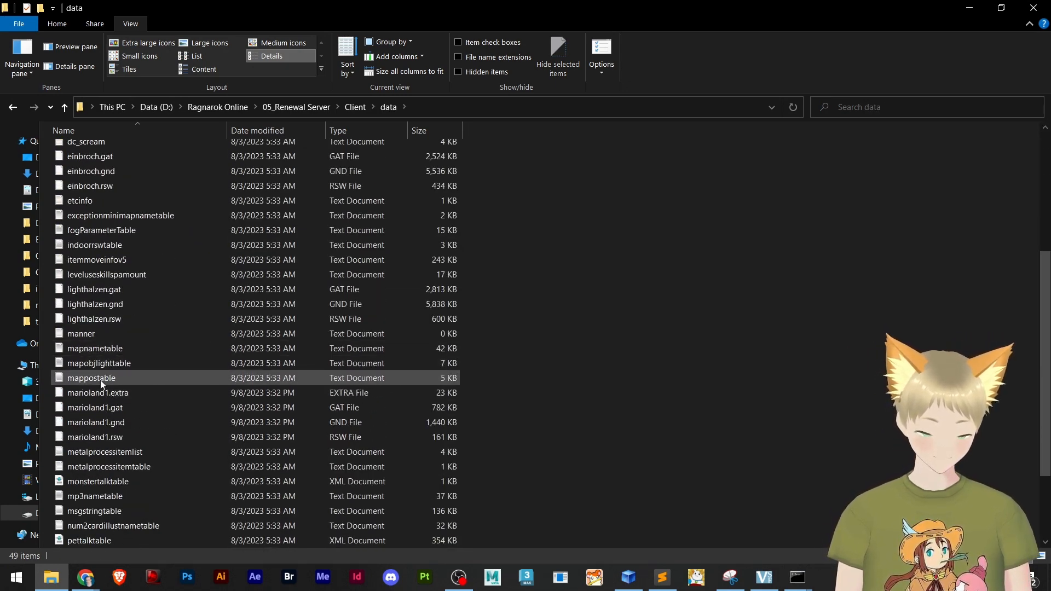
pyautogui.click(100, 380)
pyautogui.click(104, 396)
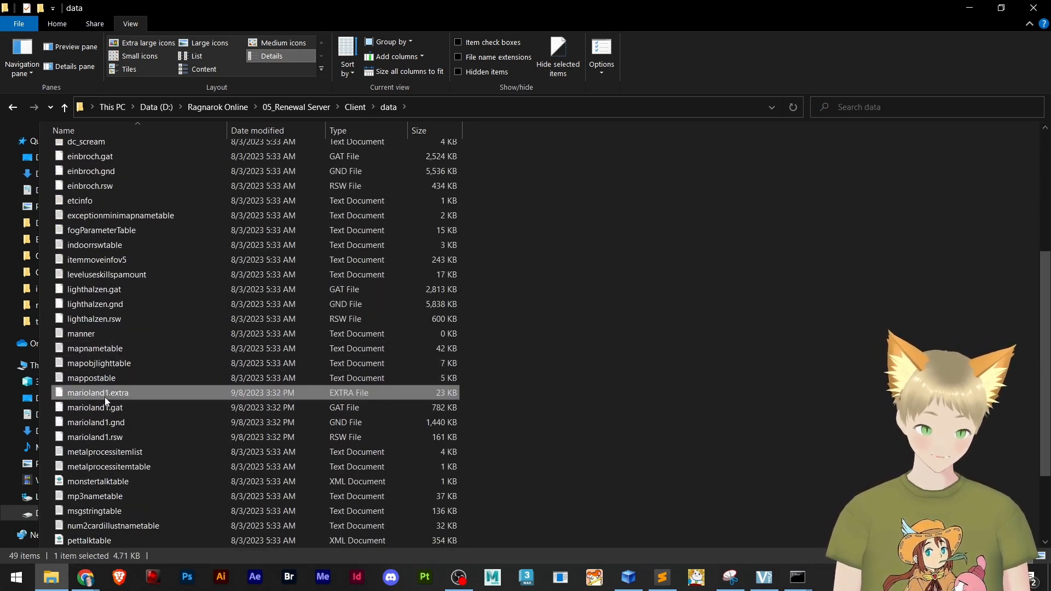
# Relaunch #Speedrun Tutorial from the Client folder and log in again with the account password
pyautogui.click(354, 108)
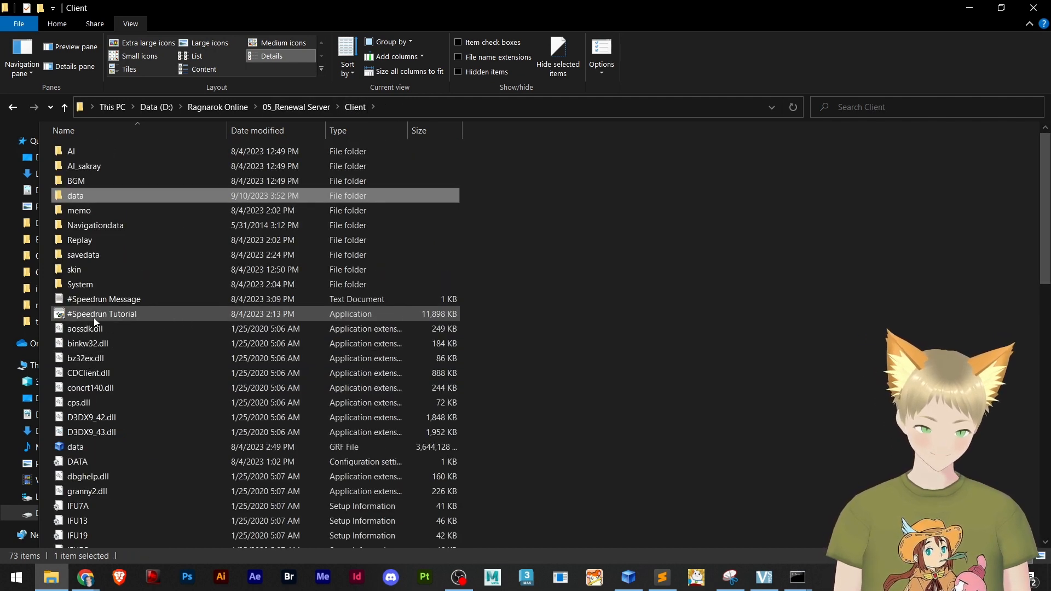
pyautogui.click(94, 318)
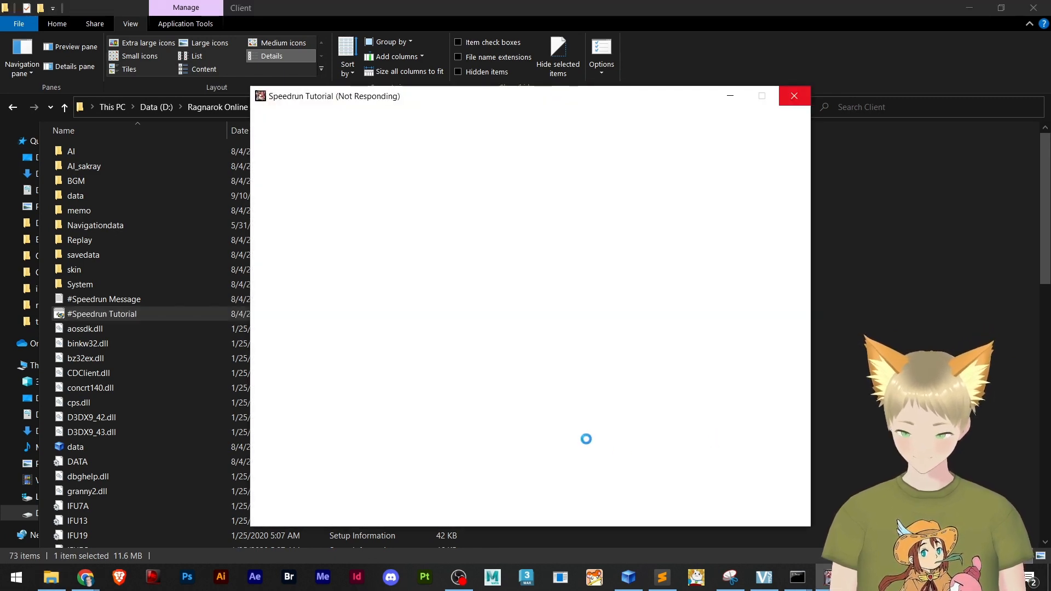
pyautogui.press('Return')
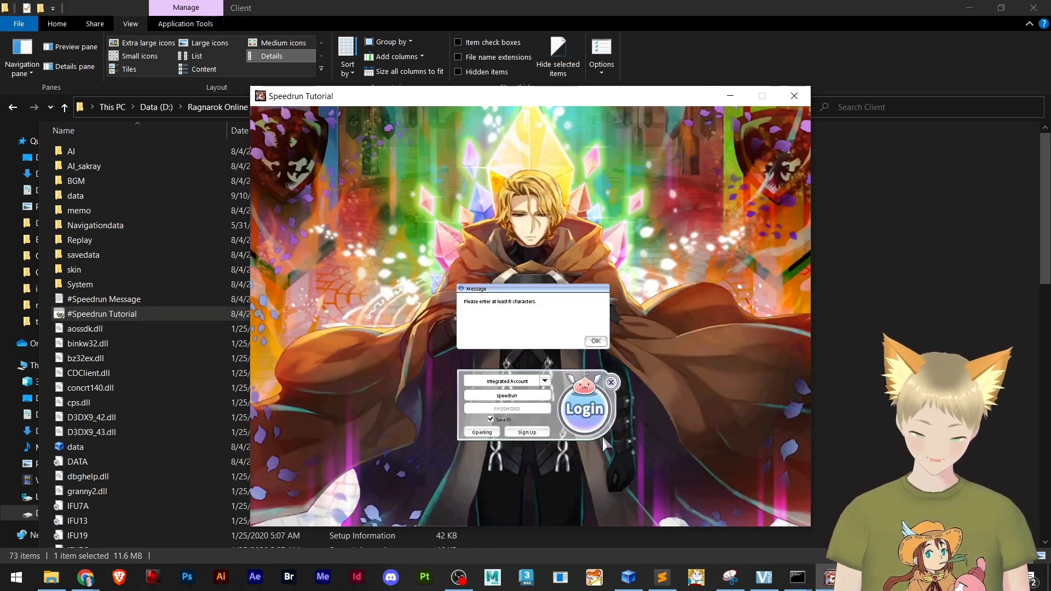
pyautogui.press('Return')
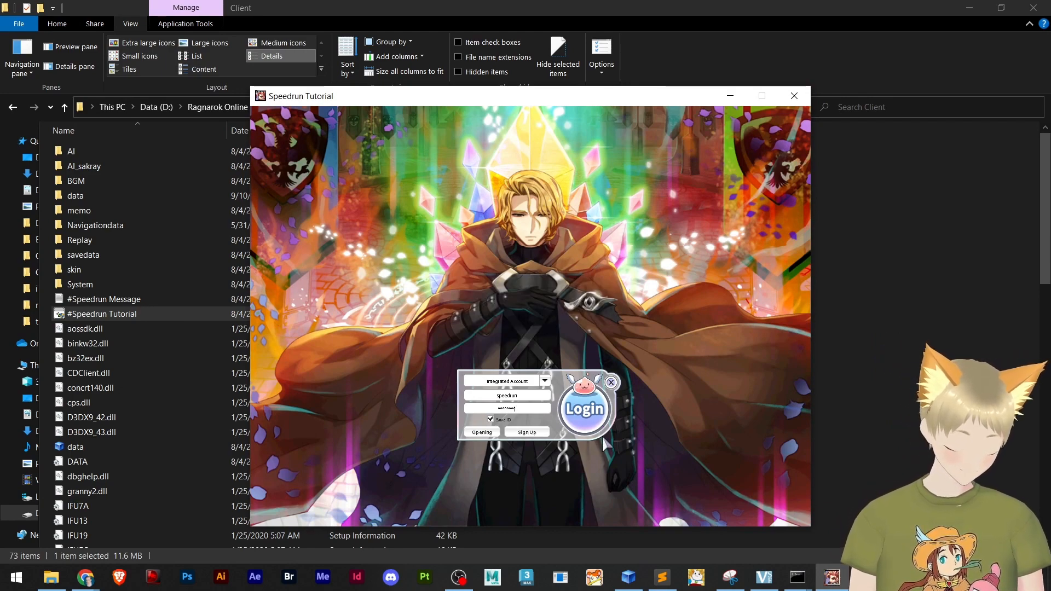
pyautogui.press('Return')
pyautogui.press('Return')
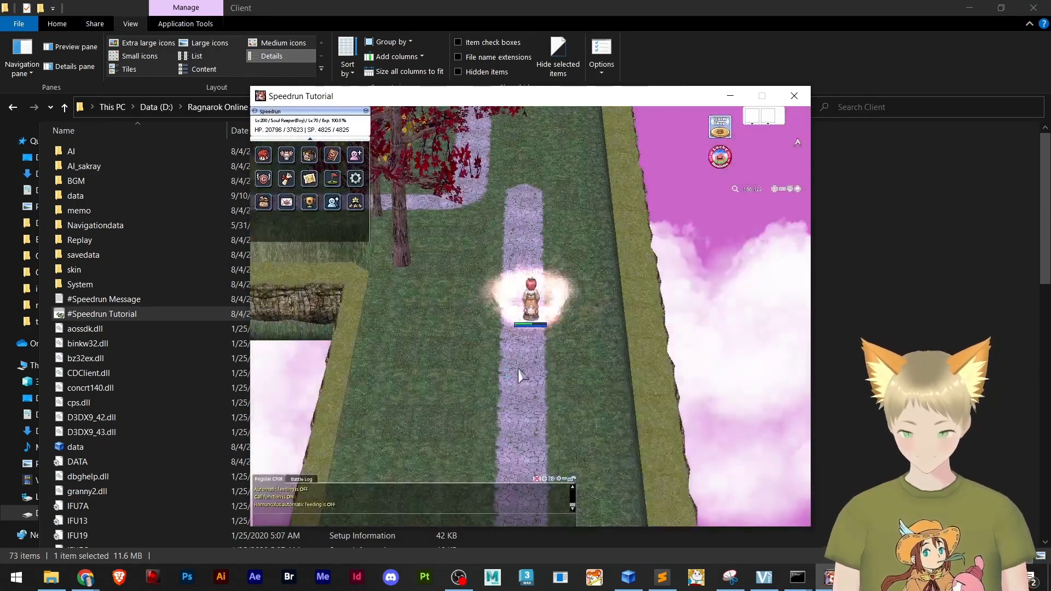
# Walk the character up the stone path past the red-leaved tree on marioland1, checking the sky beyond the map's edge
pyautogui.moveTo(529, 370); pyautogui.dragTo(507, 335)
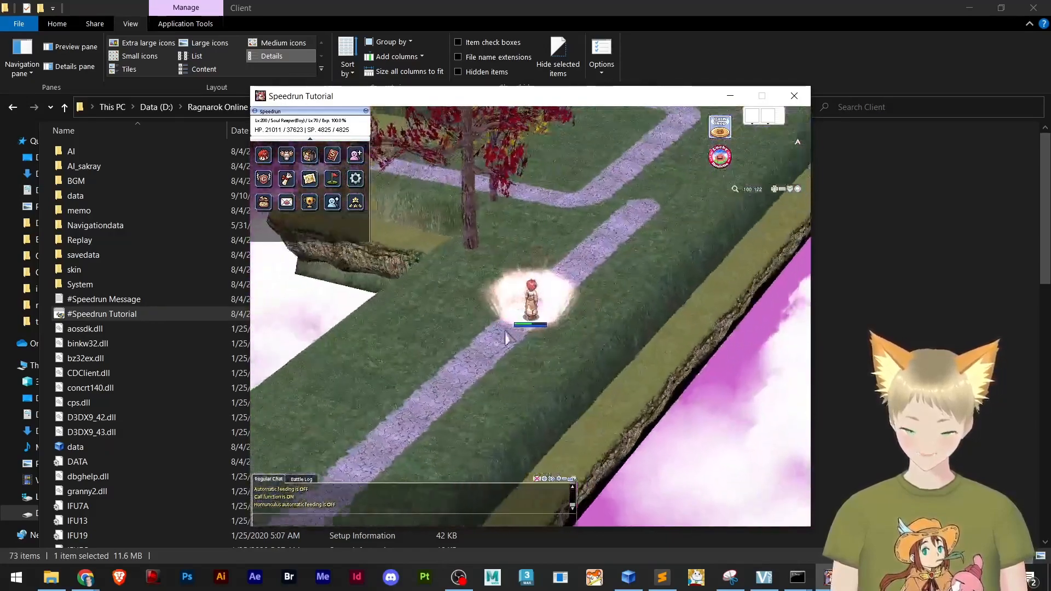
pyautogui.click(590, 243)
pyautogui.click(594, 225)
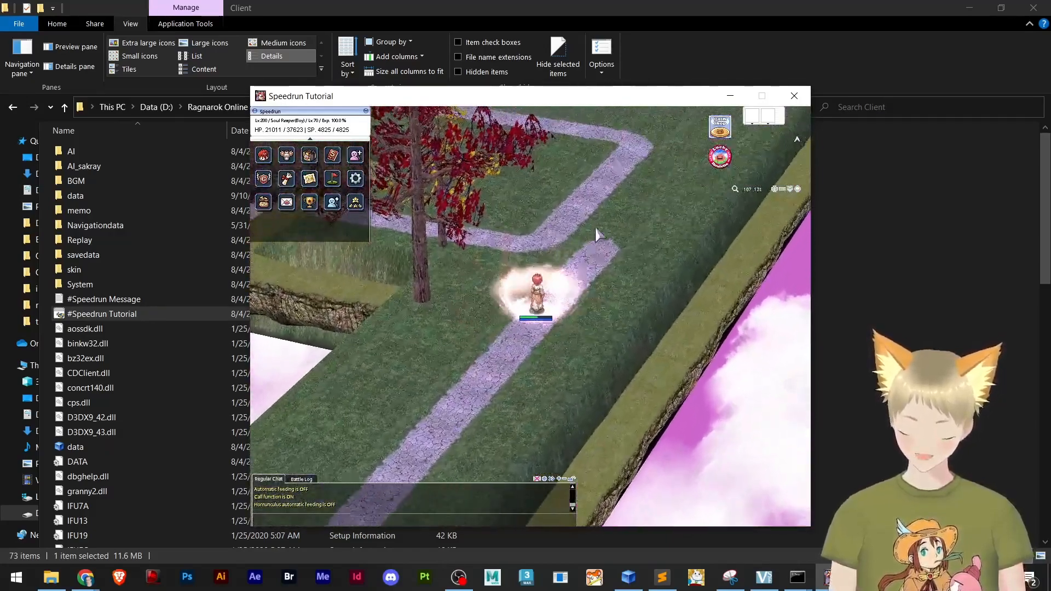
pyautogui.click(578, 225)
pyautogui.click(573, 219)
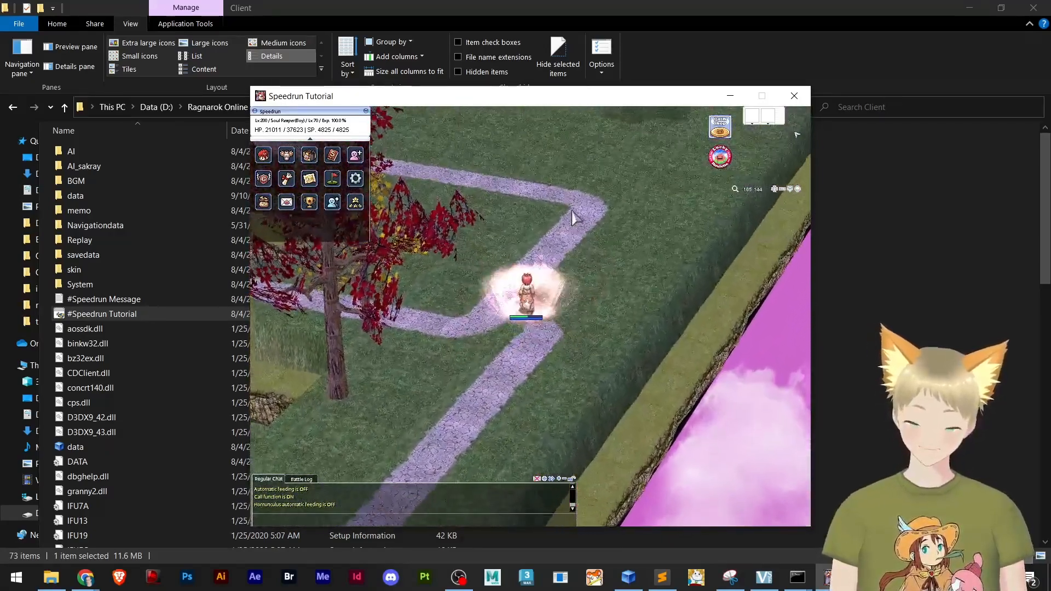
pyautogui.click(572, 224)
pyautogui.moveTo(573, 224); pyautogui.dragTo(549, 219)
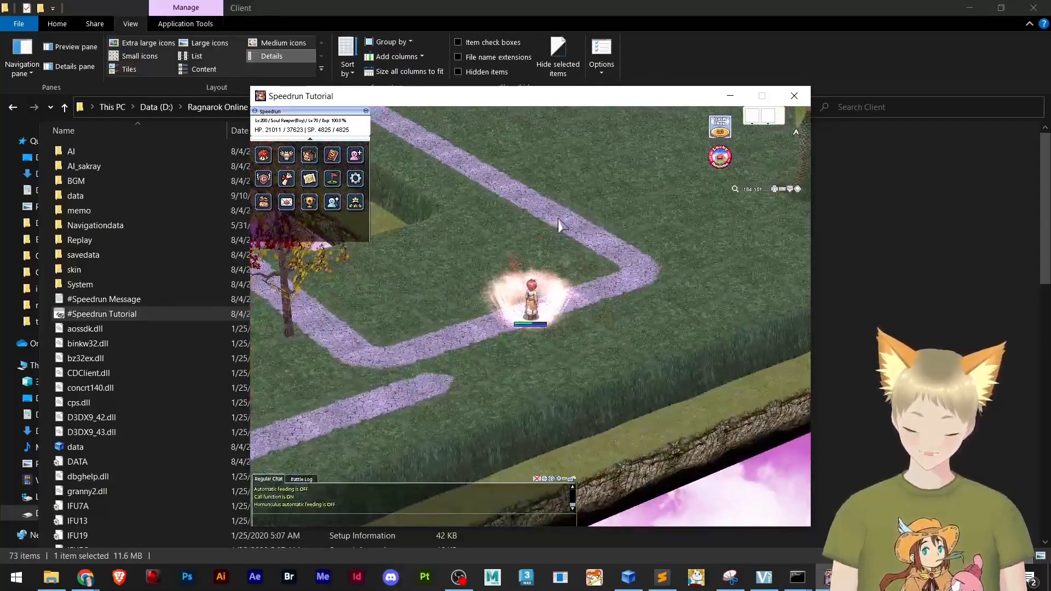
# Follow the path around its corner and along the straight stretch, inspecting the sky through the gaps in the terrain
pyautogui.click(607, 267)
pyautogui.click(524, 246)
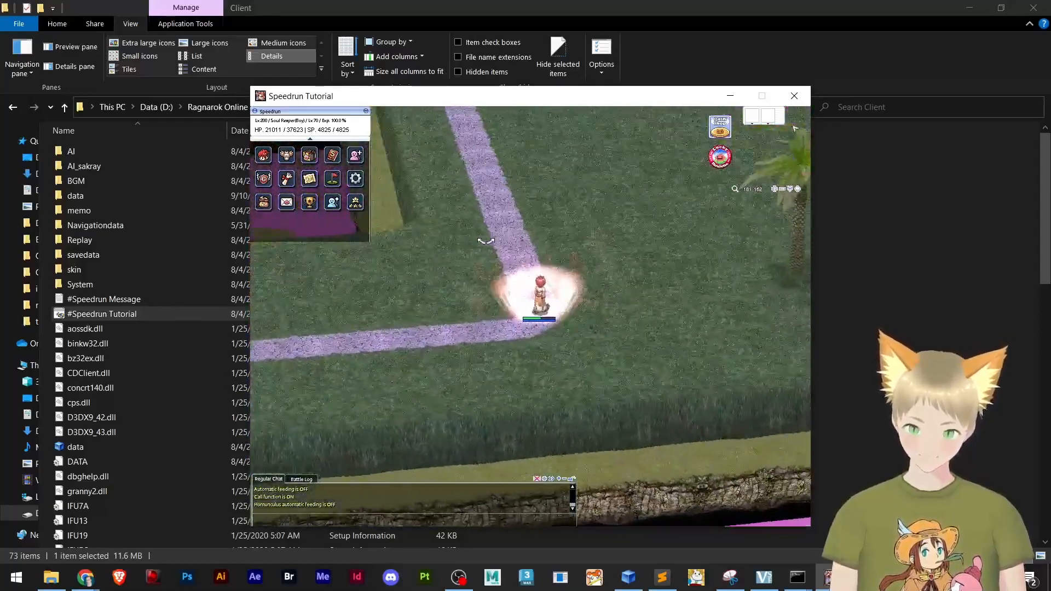
pyautogui.click(515, 215)
pyautogui.click(524, 208)
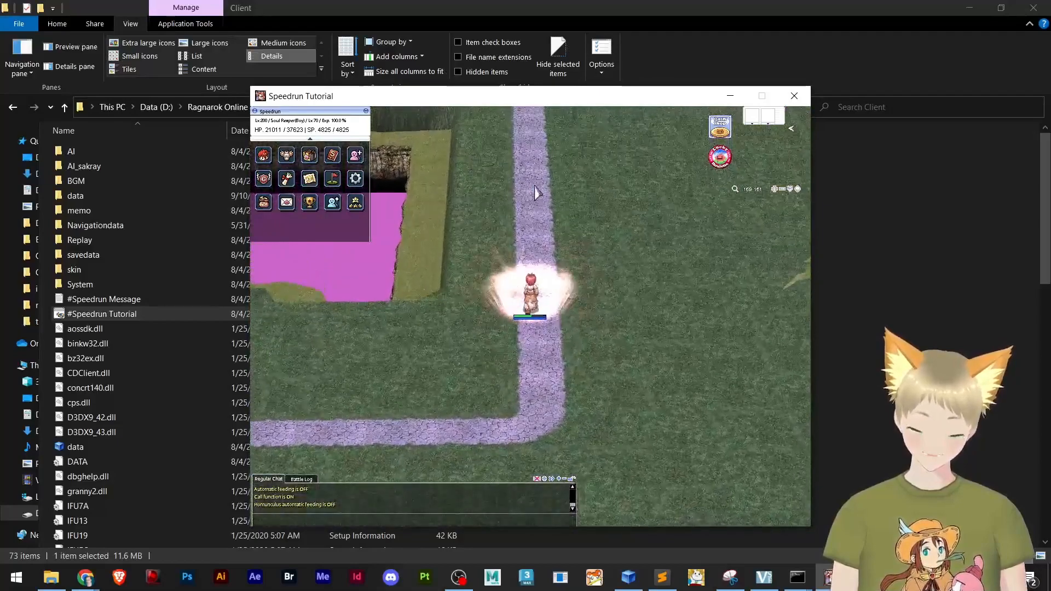
pyautogui.click(547, 247)
pyautogui.click(529, 227)
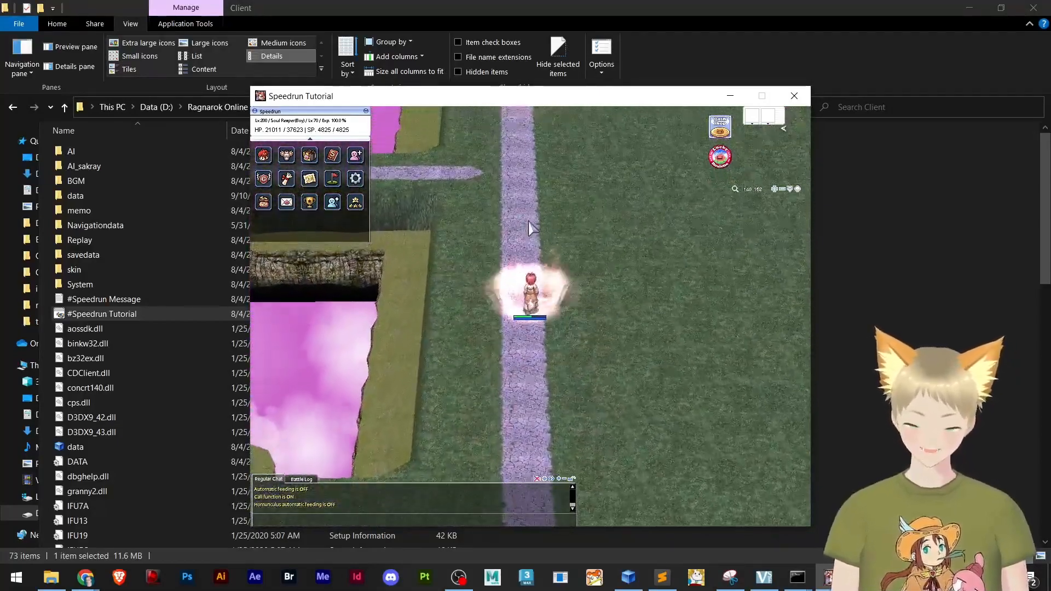
pyautogui.click(529, 223)
pyautogui.moveTo(529, 221); pyautogui.dragTo(551, 239)
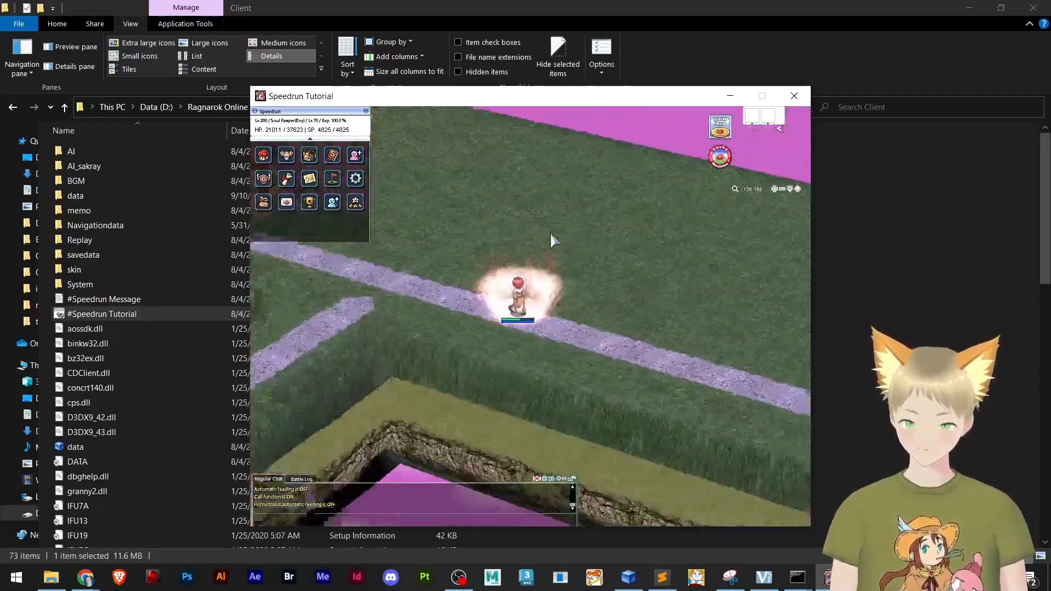
# Walk the character along the path past the brick and question blocks and the tree beside them to inspect that area
pyautogui.click(363, 295)
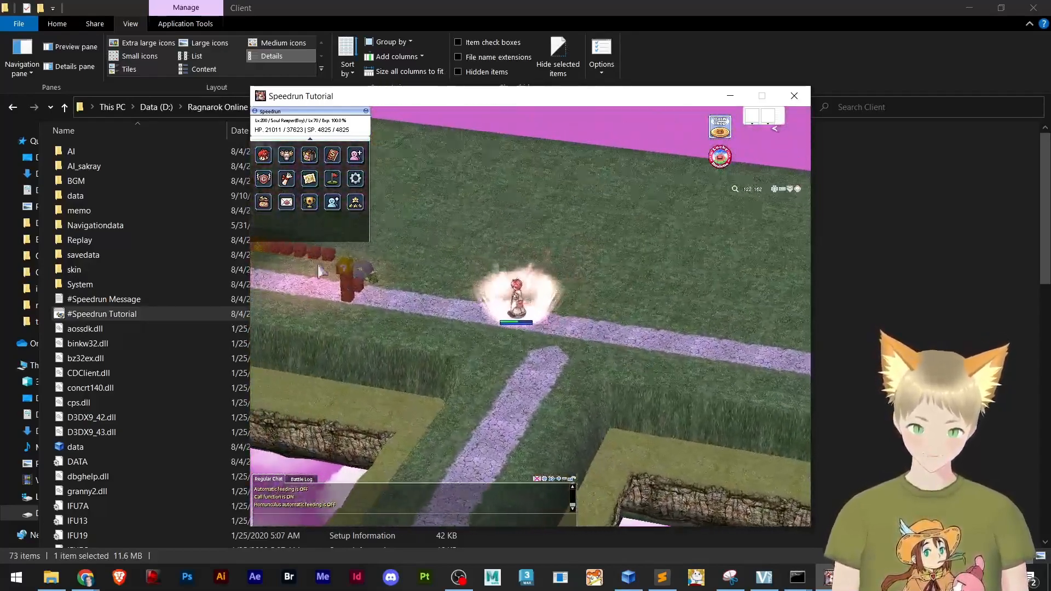
pyautogui.click(357, 261)
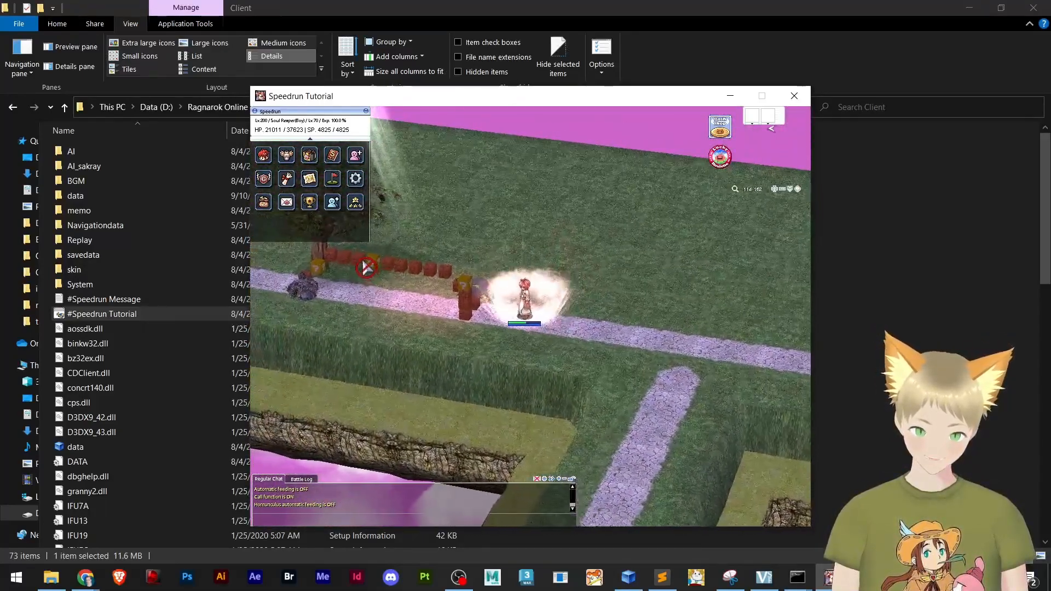
pyautogui.click(369, 266)
pyautogui.click(343, 314)
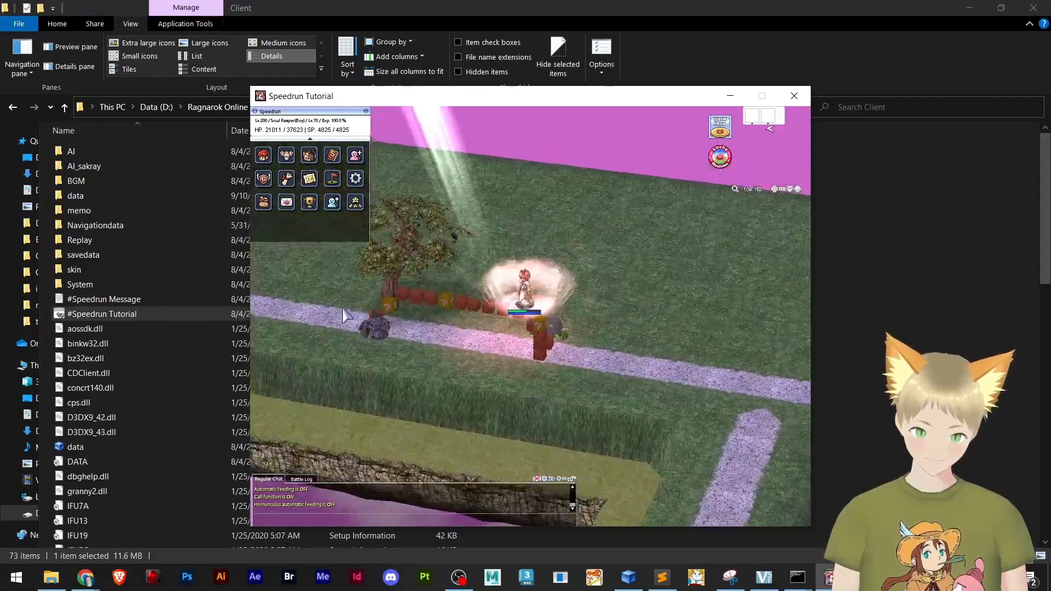
pyautogui.click(331, 322)
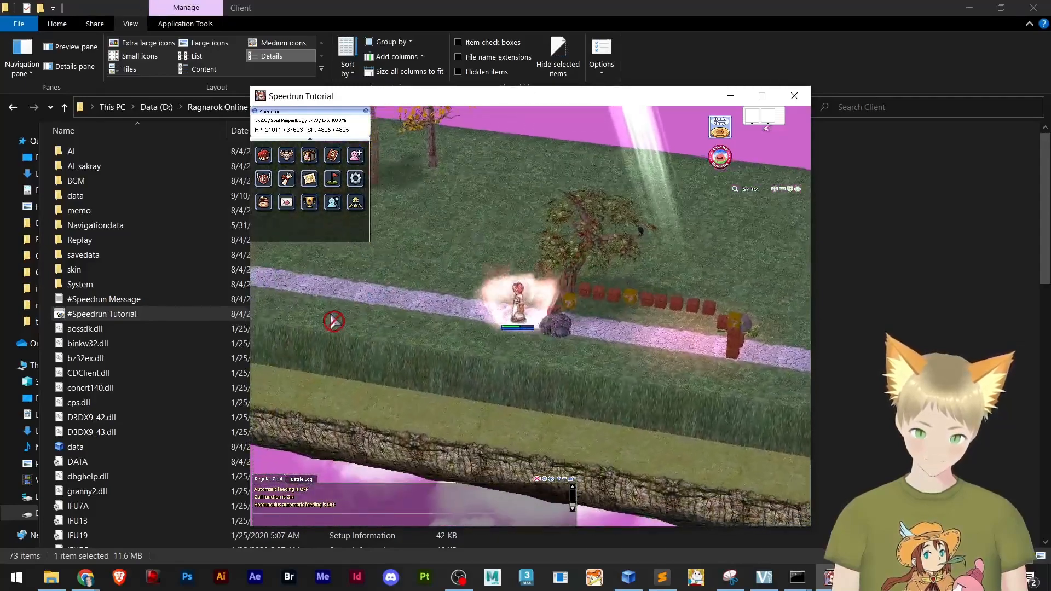
pyautogui.click(335, 299)
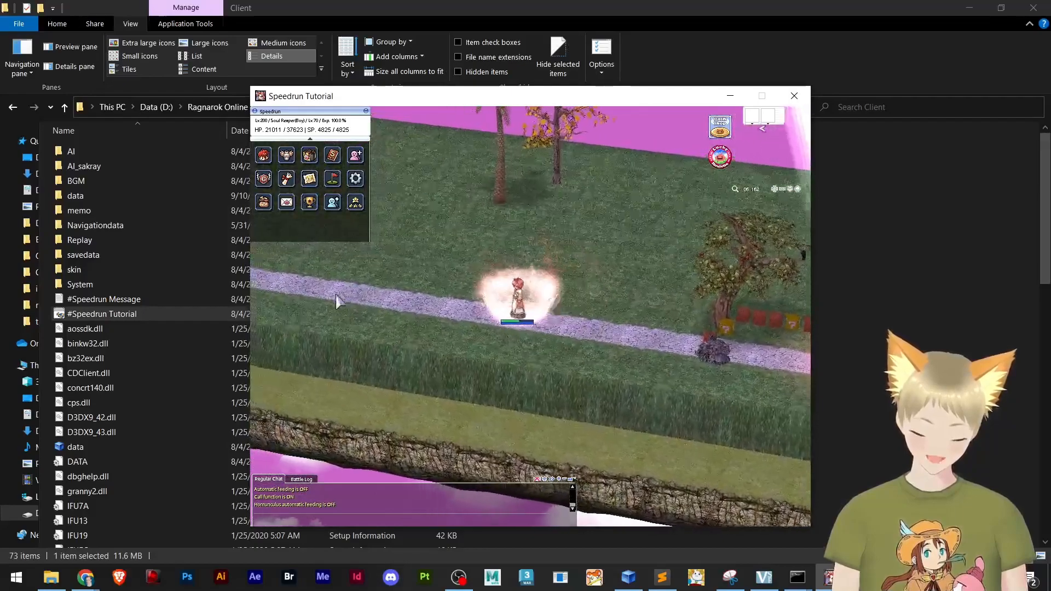
# Walk to the green pipe at the path's end and examine the surroundings near the mushroom house from several angles
pyautogui.rightClick(320, 295)
pyautogui.click(395, 260)
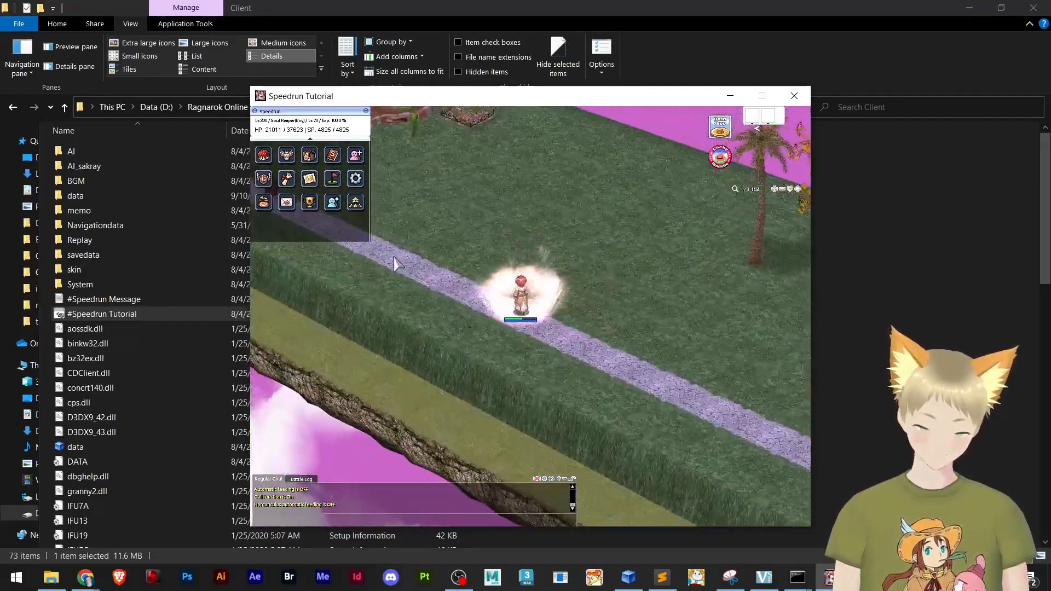
pyautogui.click(394, 259)
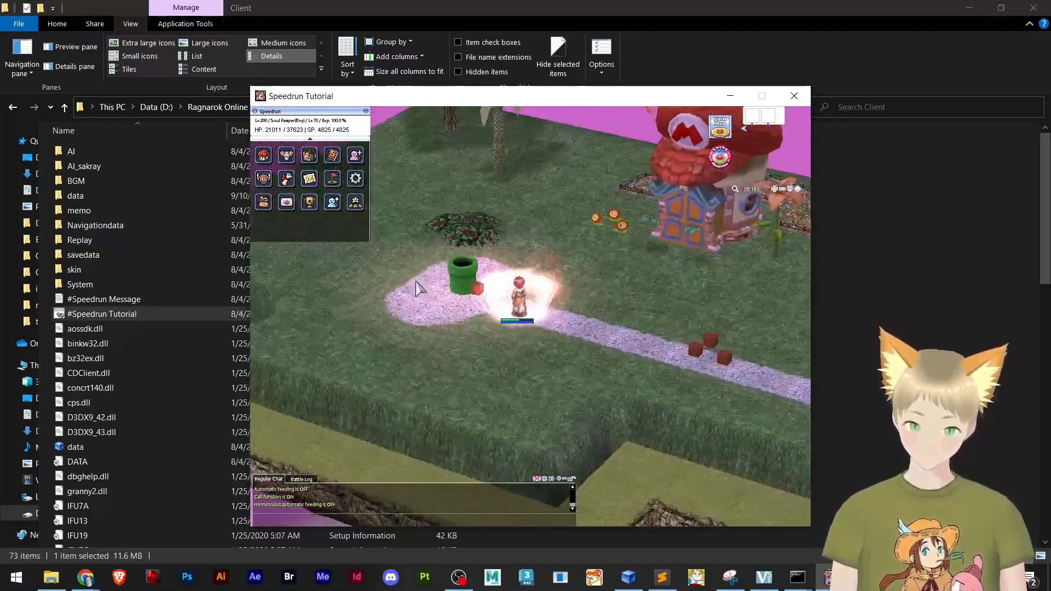
pyautogui.click(561, 320)
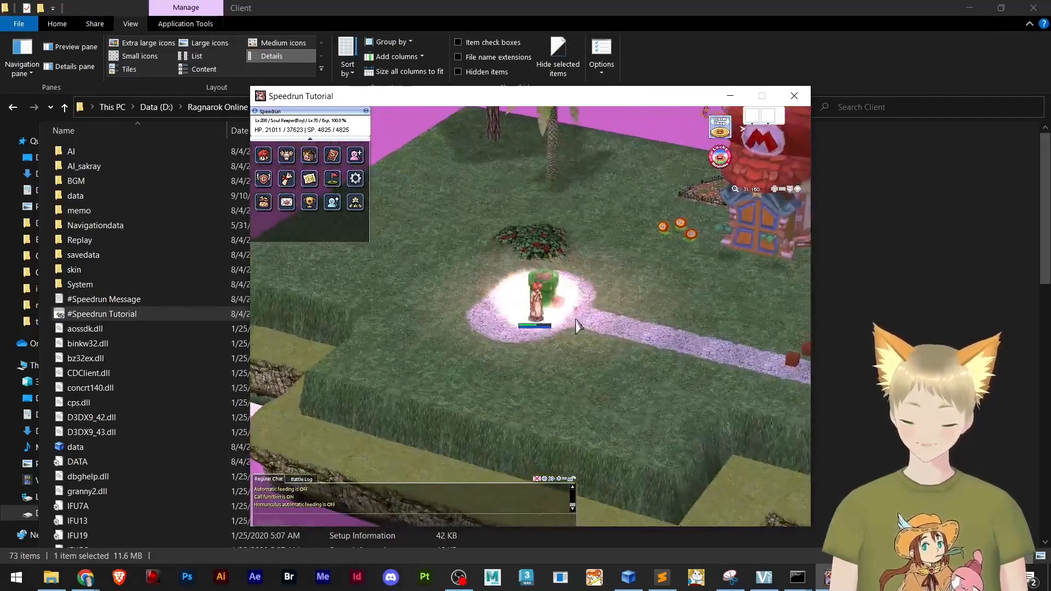
pyautogui.moveTo(578, 323); pyautogui.dragTo(607, 323)
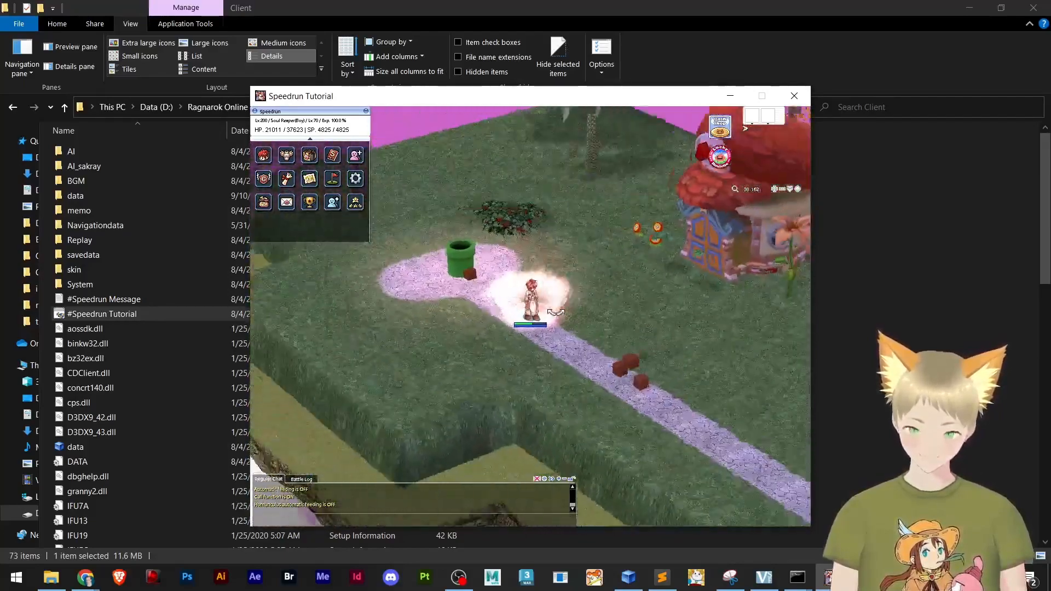
pyautogui.moveTo(555, 313); pyautogui.dragTo(579, 326)
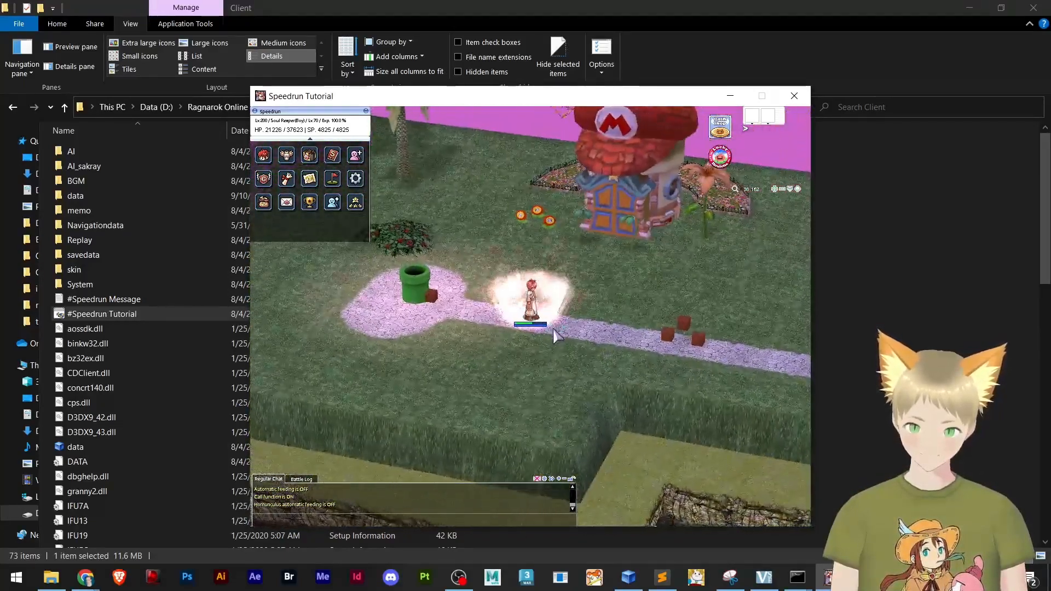